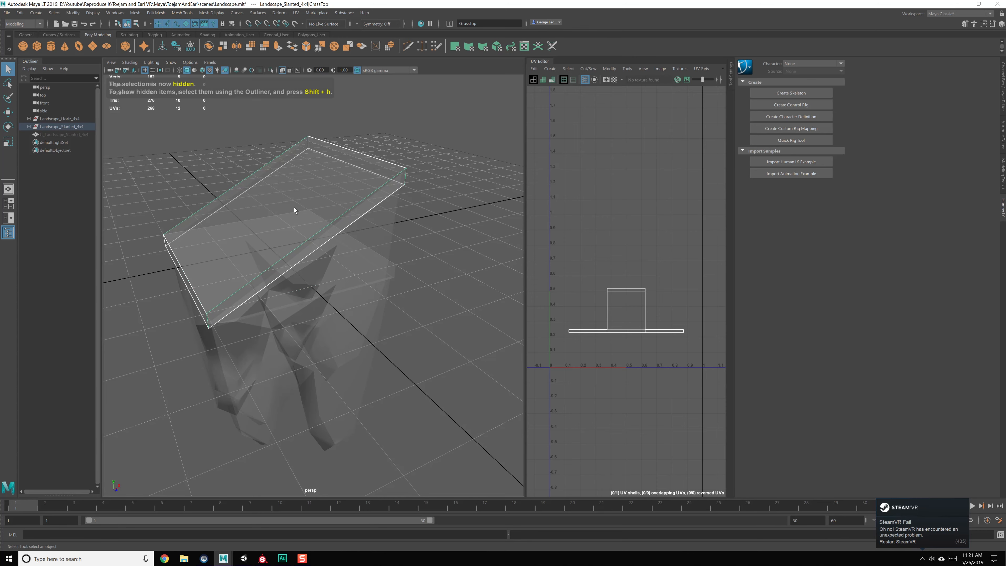
Turn off X-ray shading in the perspective view.
left_click(152, 62)
mouse_move(129, 63)
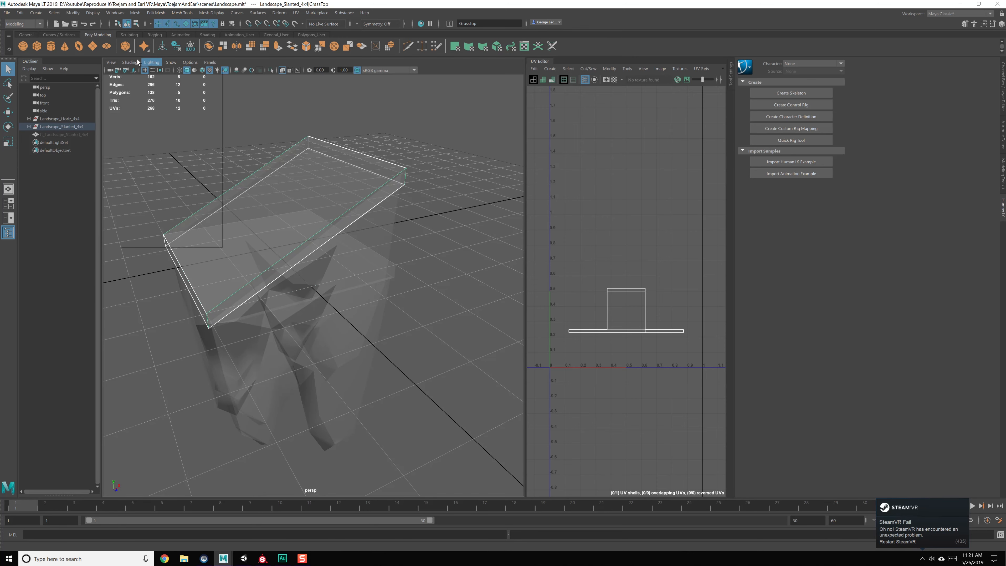
left_click(124, 138)
Examine how the grass top and rock bottom meshes of the horizontal and slanted landscape pieces are split.
mouse_move(238, 222)
left_mouse_down("alt")
mouse_move(220, 182)
mouse_move(303, 189)
mouse_move(277, 178)
left_mouse_up("alt")
left_click(366, 227)
left_click_drag(367, 226, 276, 300, "alt")
left_click(324, 271)
left_click(329, 304)
left_click(343, 275)
left_click(346, 292)
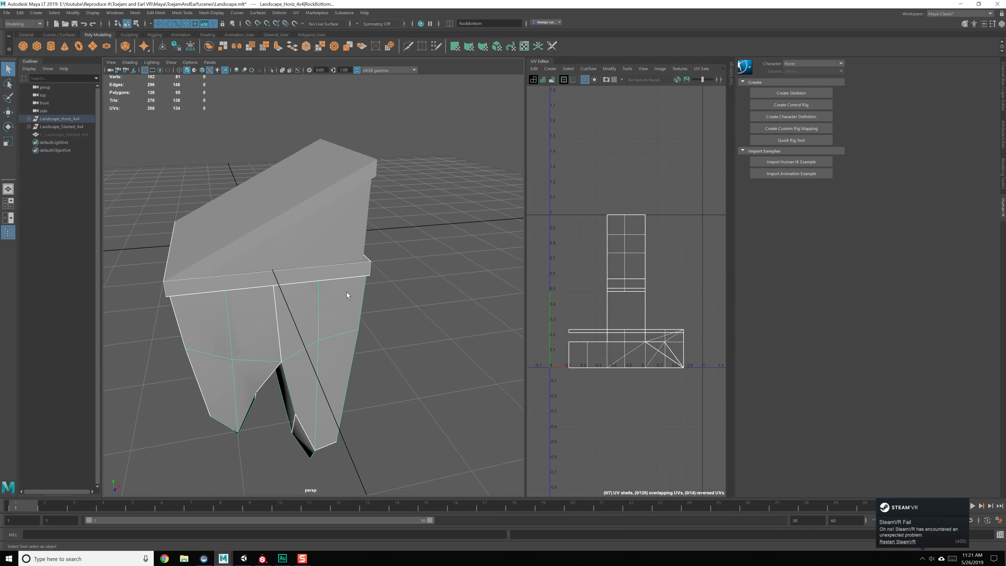
left_click(355, 273)
left_click(354, 296)
left_click(351, 278)
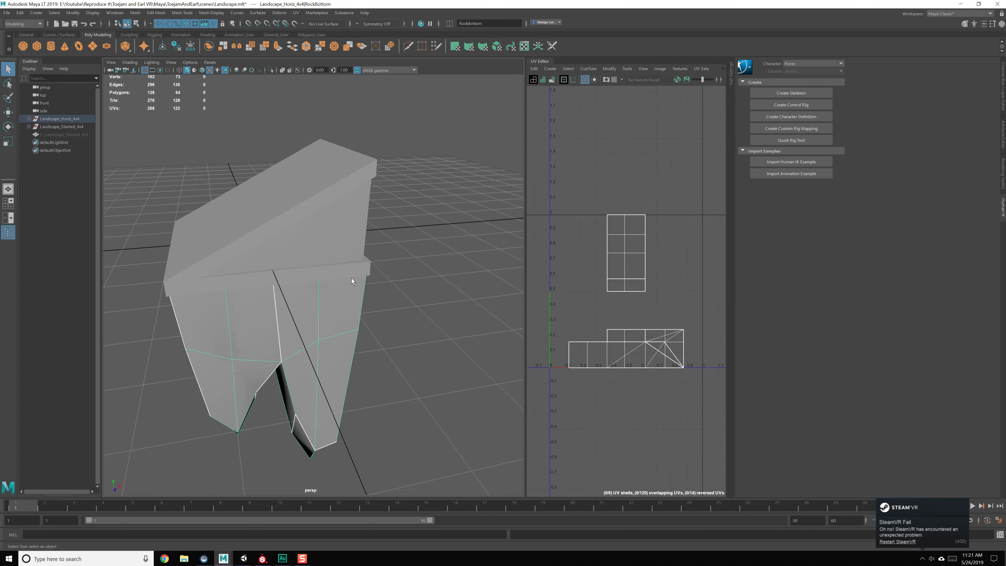
left_click(344, 228)
Hide the Landscape_Slanted_4x4 group so only the horizontal landscape piece is displayed.
left_click(76, 126)
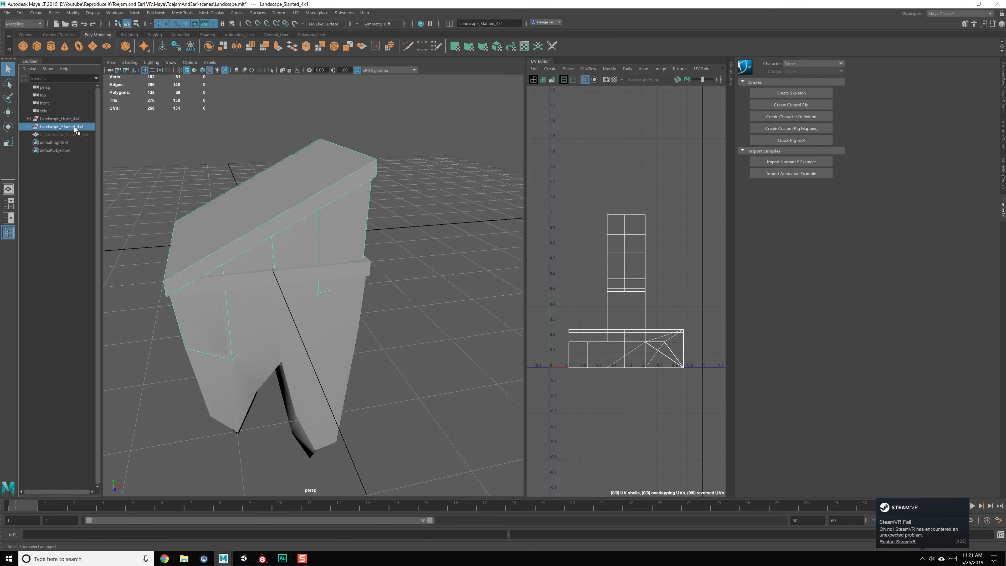
key("ctrl+h")
left_click(244, 247)
left_click(299, 317)
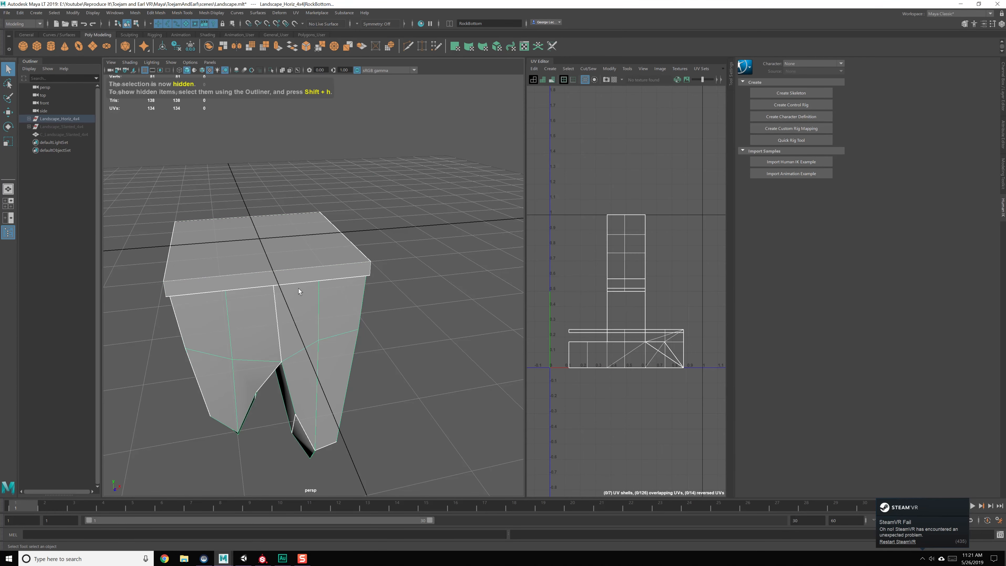
left_click_drag(298, 287, 305, 286, "alt")
Apply a planar UV projection from the Y axis to the horizontal piece's GrassTop mesh.
left_click(310, 262)
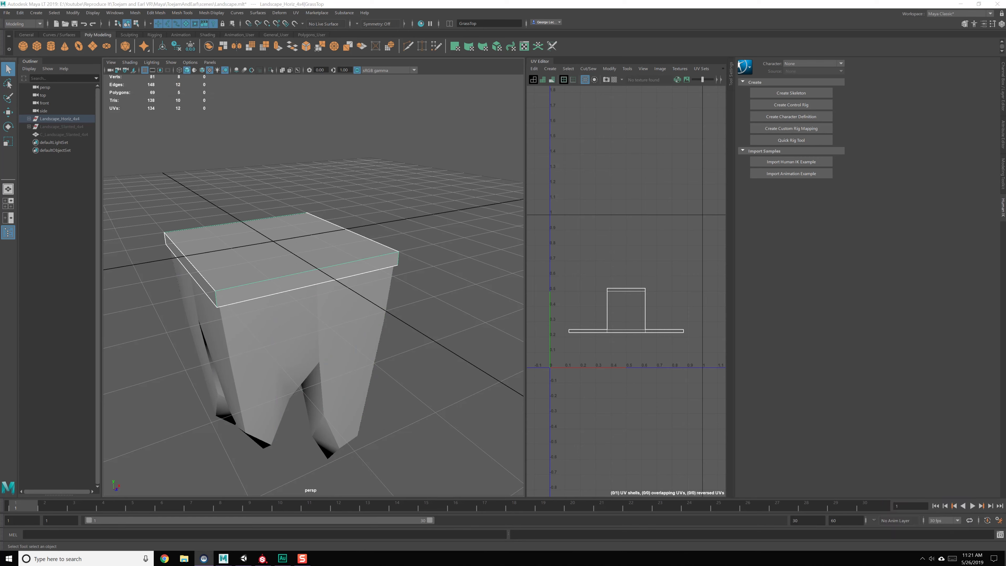
left_click_drag(312, 309, 308, 278, "alt")
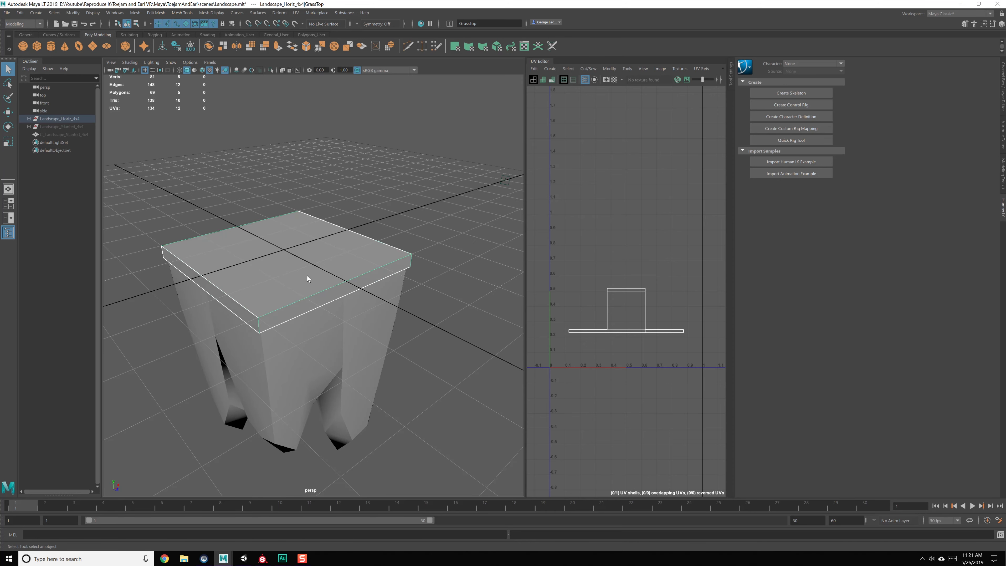
left_click(296, 13)
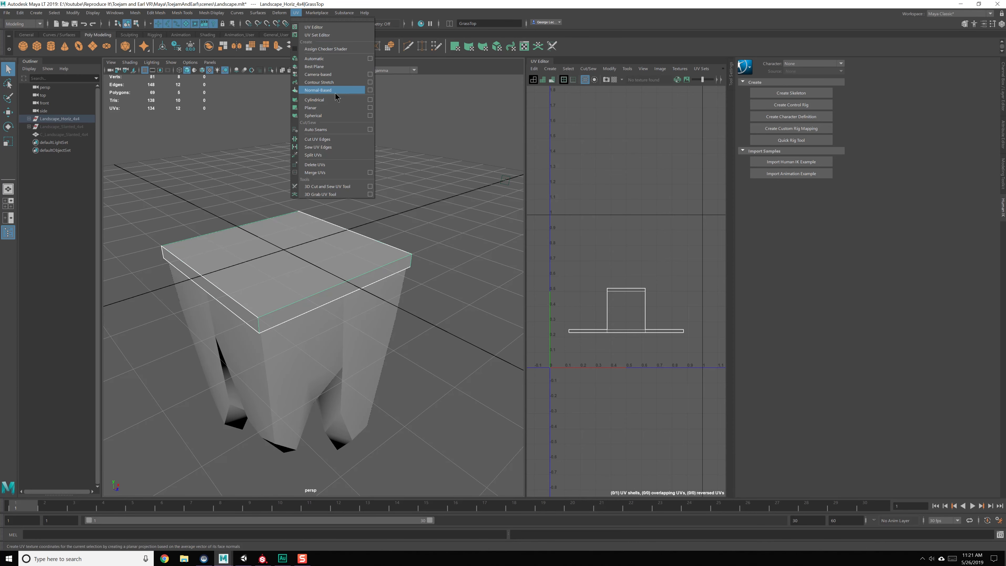
left_click(365, 107)
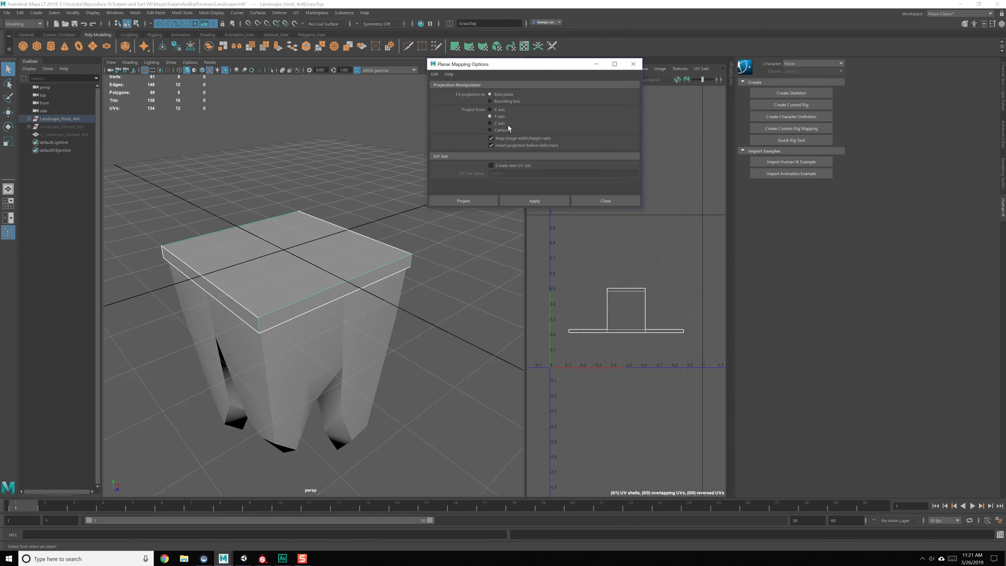
left_click(555, 201)
left_click(613, 199)
scroll(370, 284, "up", 2)
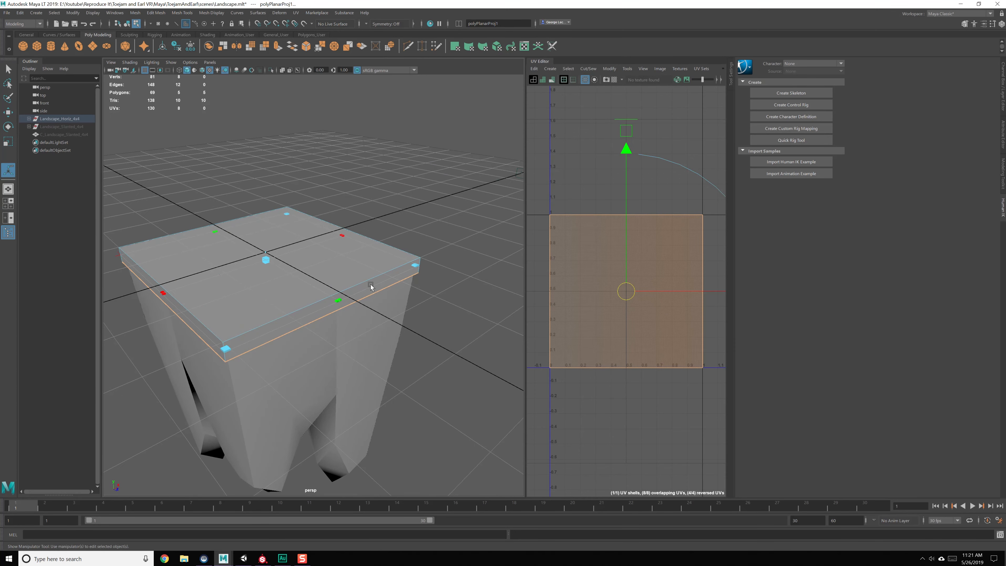
scroll(372, 286, "up", 2)
middle_click_drag(371, 287, 432, 252, "alt")
key("q")
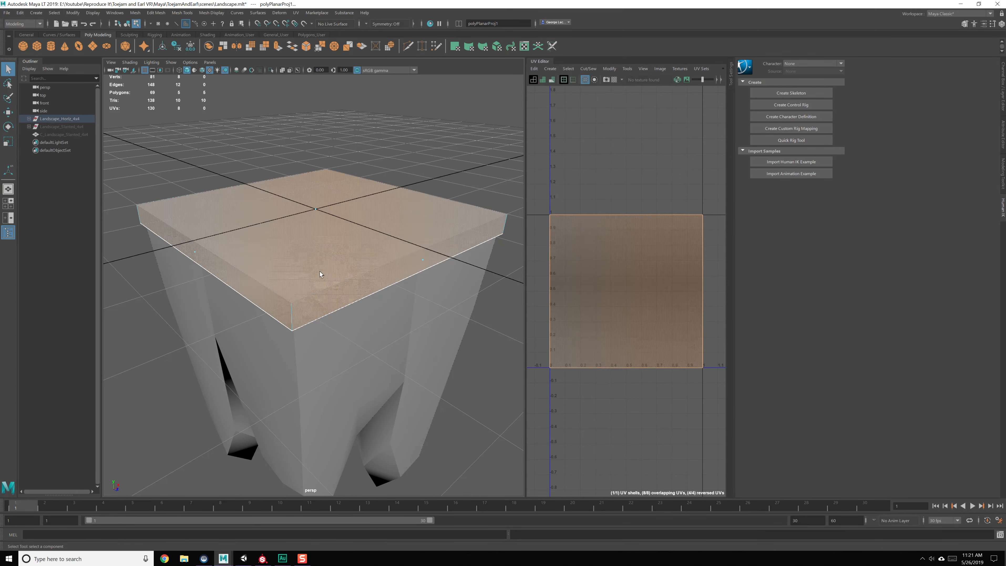
Cut the UVs along the vertical corner edges of the grass top slab.
key("F10")
left_click(292, 318)
left_click_drag(440, 295, 369, 293, "alt")
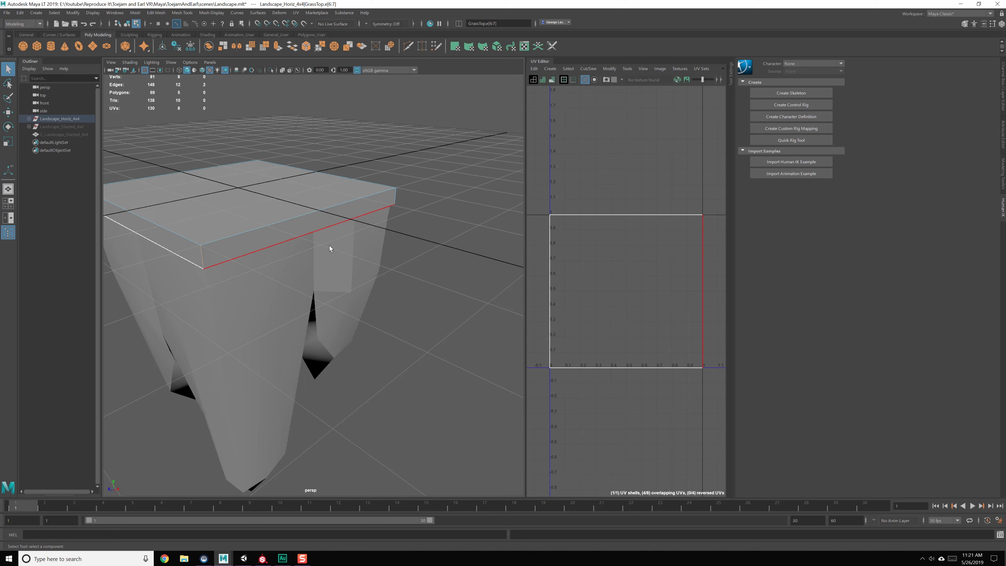
left_click_drag(329, 245, 285, 255, "alt")
left_click(337, 235, "shift")
left_click_drag(342, 241, 266, 253, "alt")
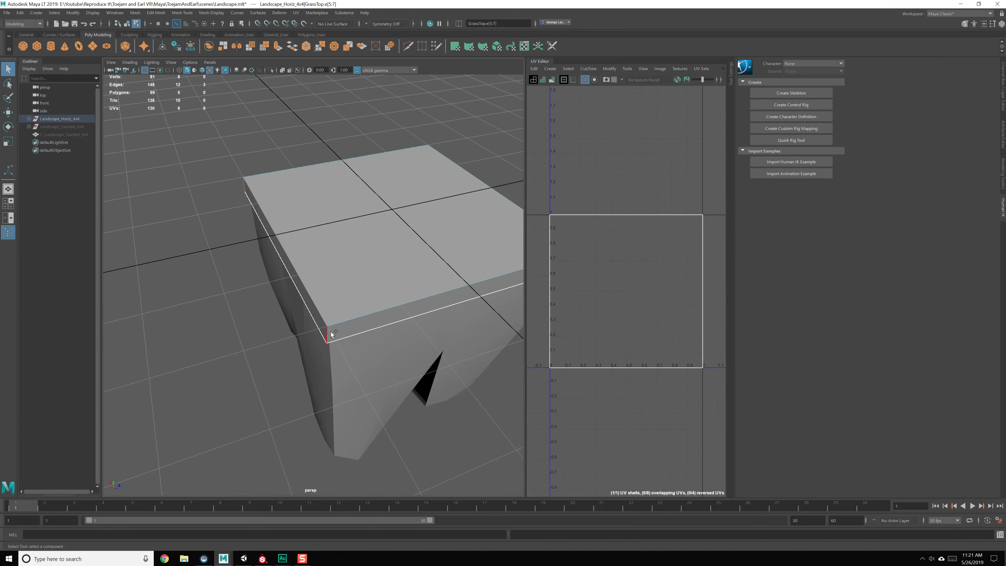
middle_click_drag(604, 286, 615, 262, "alt")
right_click_drag(628, 257, 615, 270, "shift")
Unfold the grass top's UV shell and orient it straight to the UV grid.
right_click_drag(619, 260, 532, 258)
left_click(609, 247)
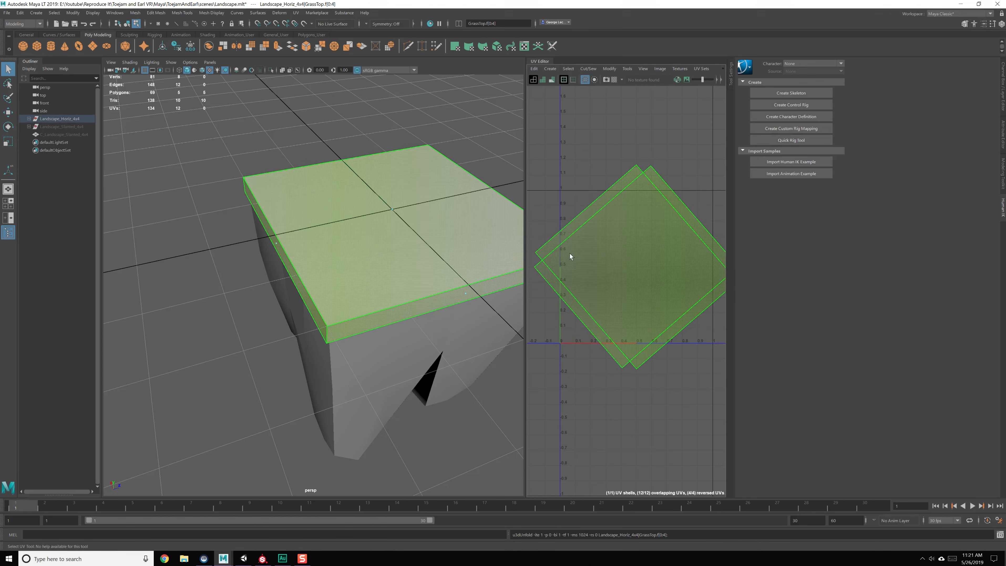
scroll(588, 251, "down", 4)
right_click_drag(602, 257, 606, 370, "shift")
key("f")
scroll(609, 291, "up", 2)
middle_click_drag(603, 270, 622, 290, "alt")
scroll(452, 332, "down", 3)
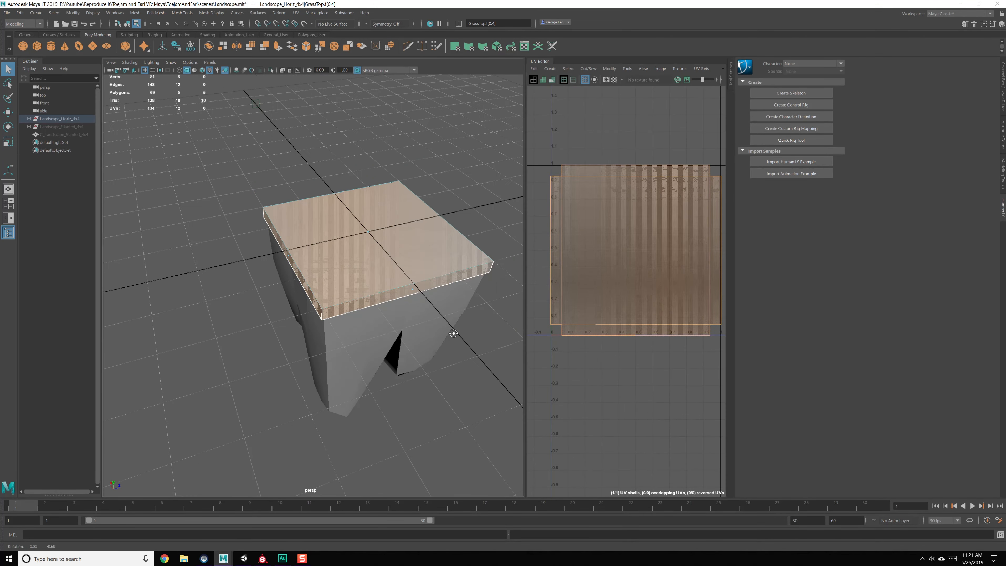
Try to apply a planar UV projection from the Y axis to the rock bottom mesh.
left_click_drag(452, 333, 446, 304, "alt")
middle_click_drag(374, 340, 365, 326, "alt")
scroll(369, 324, "up", 3)
left_click_drag(369, 324, 375, 317, "alt")
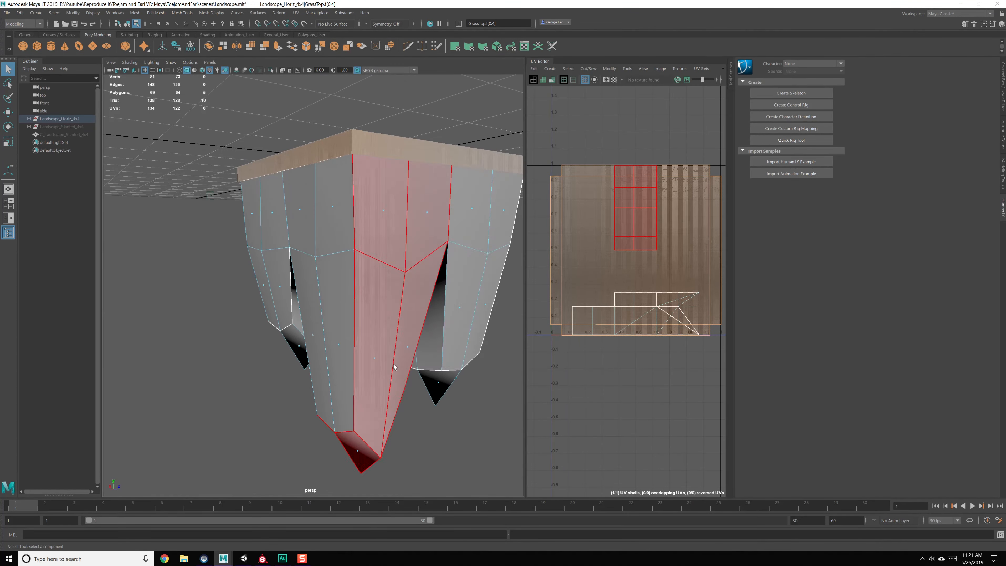
left_click_drag(393, 366, 245, 62, "alt")
left_click(296, 13)
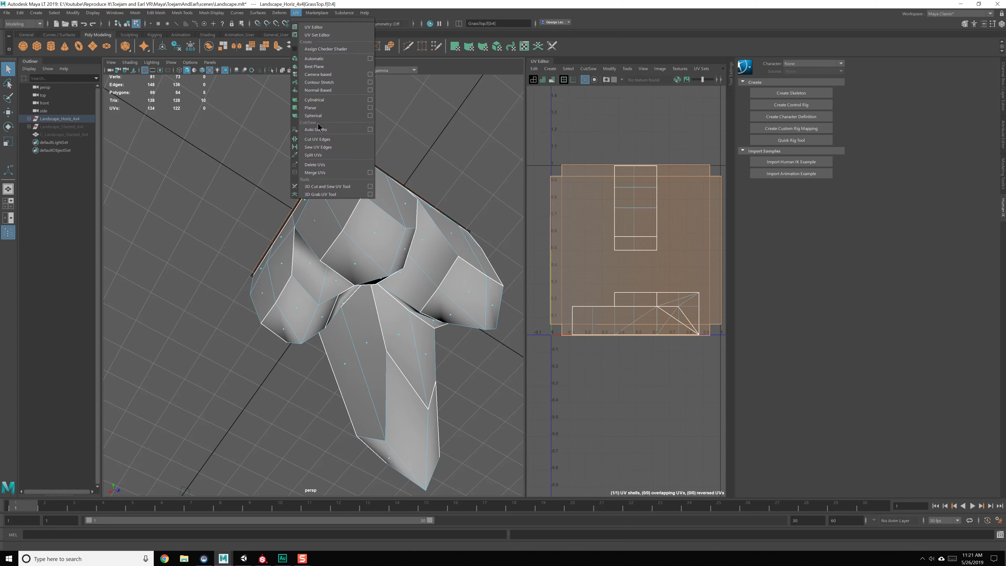
left_click(365, 107)
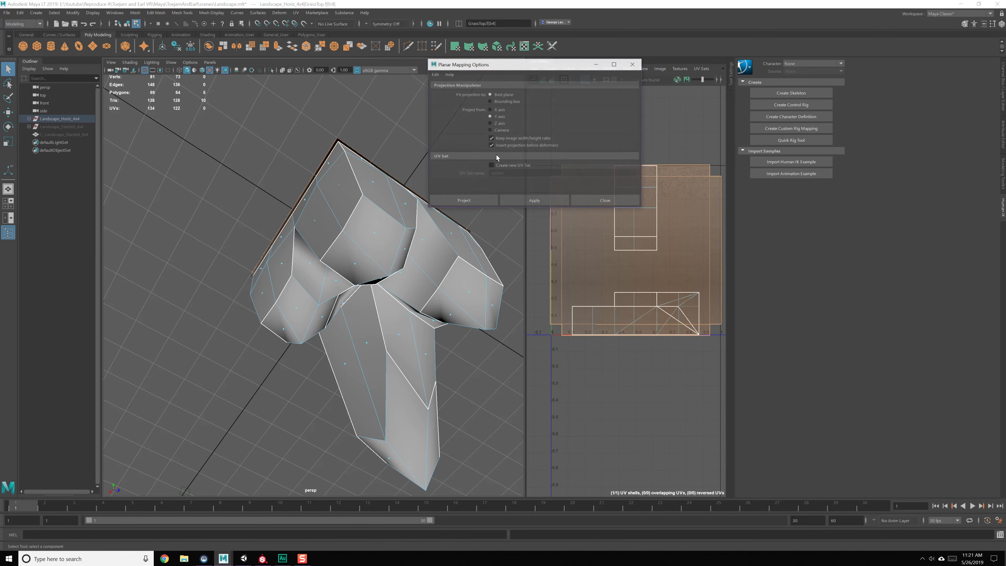
left_click(535, 199)
left_click(591, 202)
scroll(668, 289, "down", 5)
middle_click_drag(669, 289, 654, 303, "alt")
left_click_drag(498, 209, 479, 268, "alt")
left_click_drag(407, 289, 410, 282, "alt")
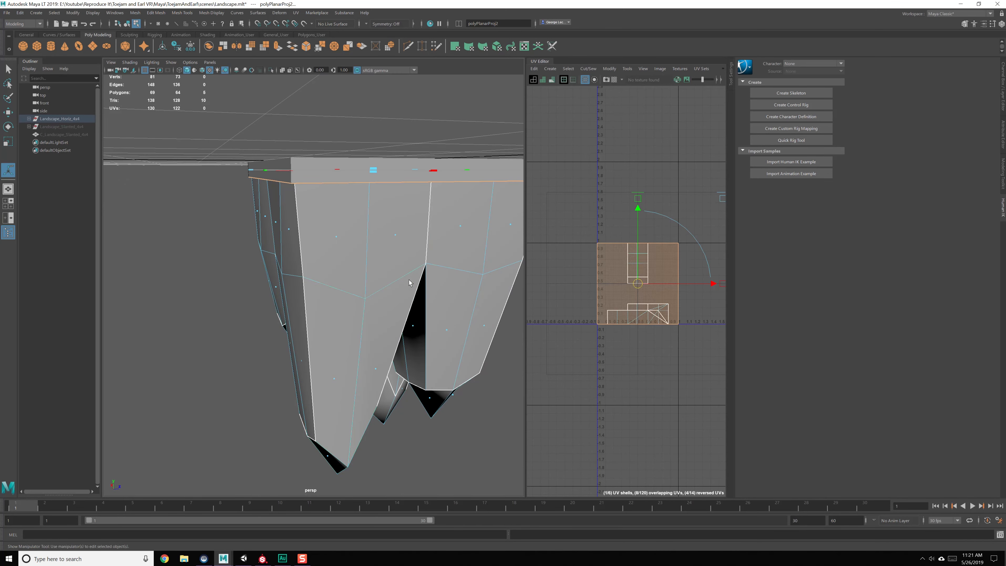
Switch to object selection and apply a planar UV projection to the whole RockBottom mesh.
key("q")
key("F8")
left_click(295, 12)
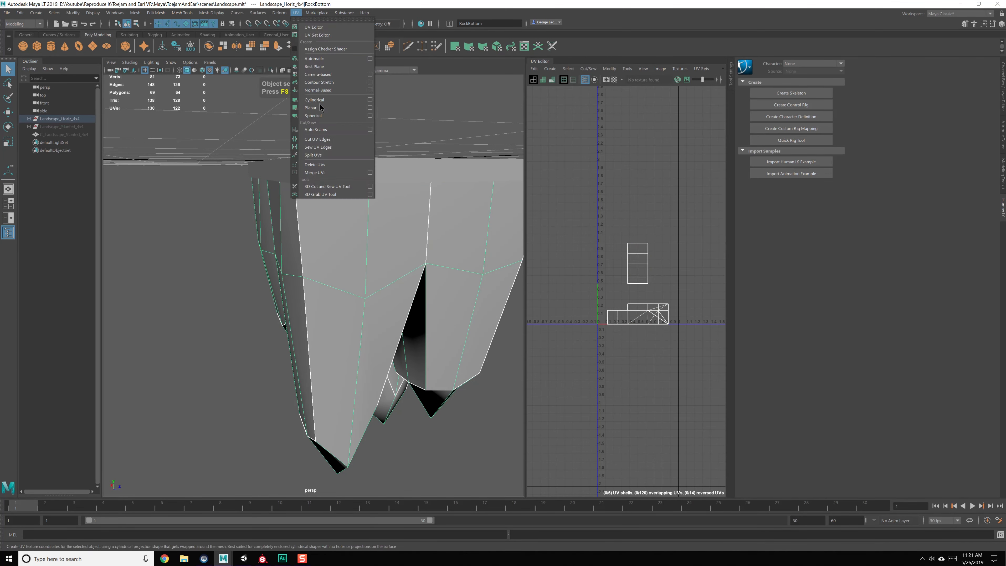
left_click(317, 83)
scroll(634, 278, "up", 3)
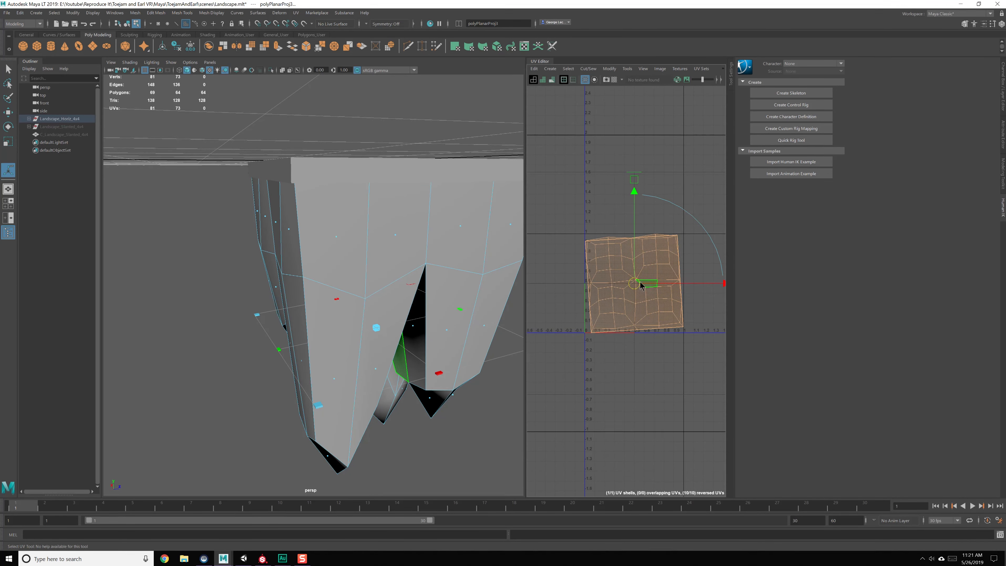
Unfold the rock bottom's UV shell and move it above the 0 to 1 UV tile.
right_click_drag(639, 281, 629, 325, "shift")
right_click_drag(599, 286, 599, 286, "shift")
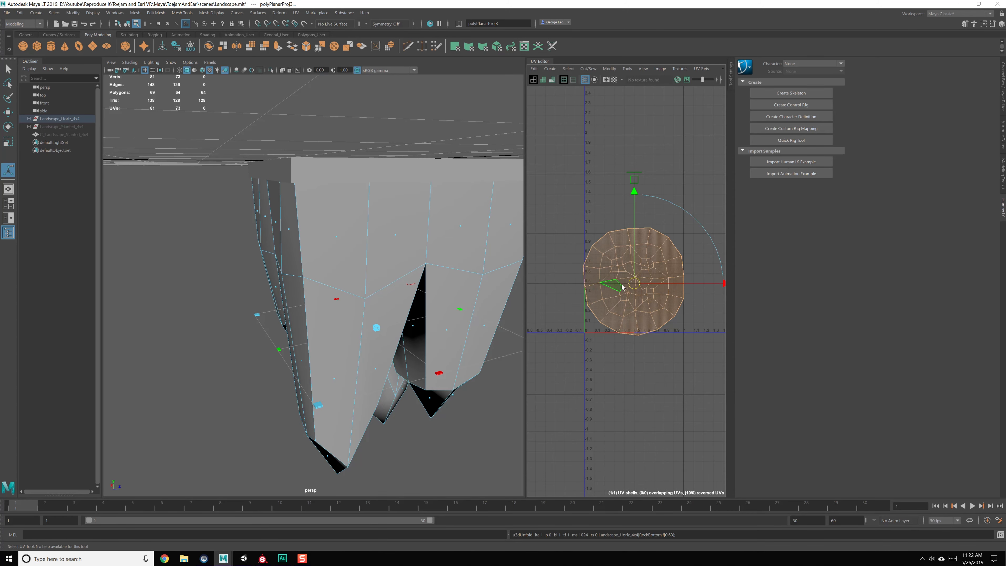
left_click_drag(657, 223, 644, 170)
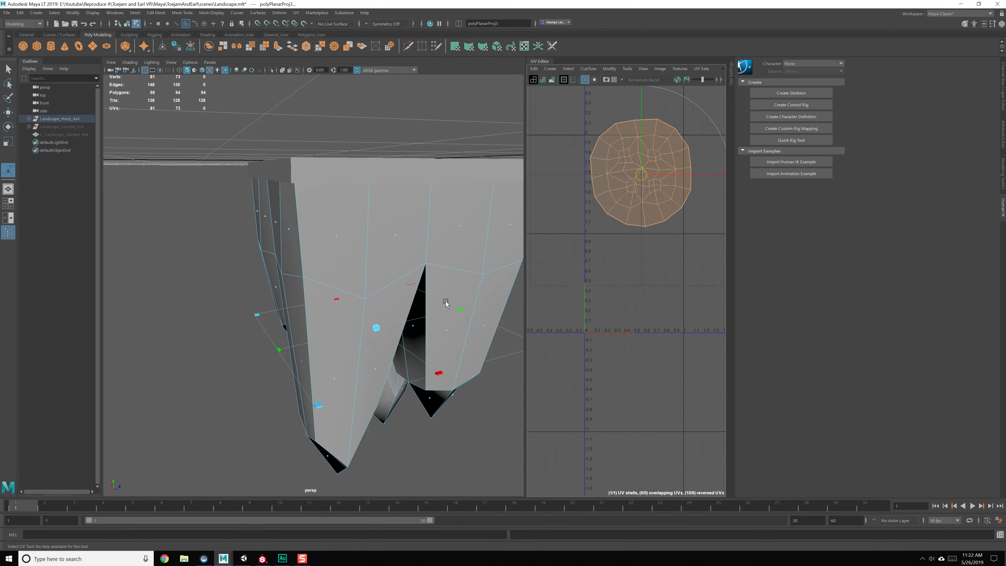
Examine the rock bottom's legs and undersides alongside its unfolded shell to find suitable seam locations.
left_click_drag(445, 302, 431, 279, "alt")
middle_click_drag(610, 174, 610, 233, "alt")
scroll(615, 234, "up", 5)
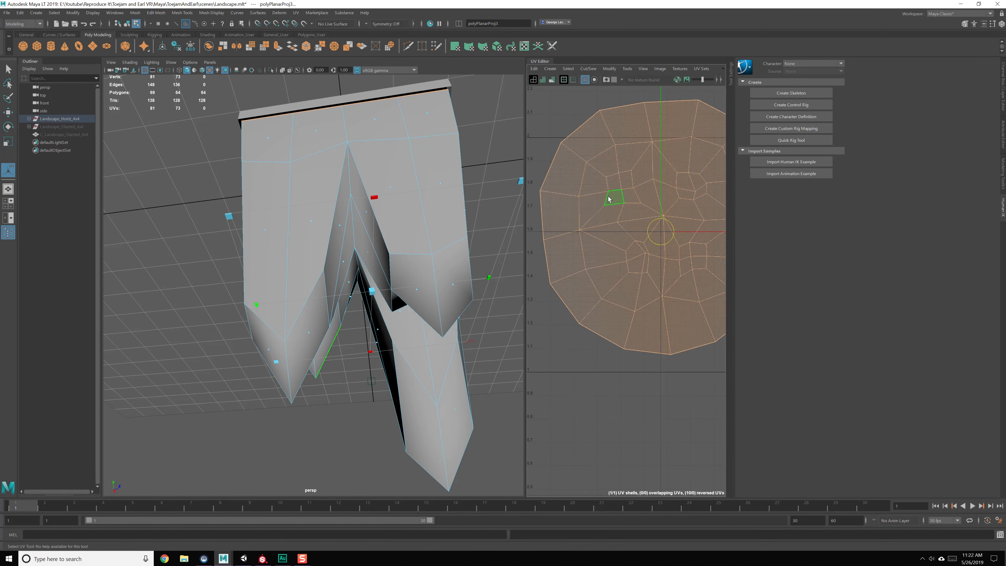
left_click_drag(398, 237, 470, 256, "alt")
scroll(654, 254, "down", 3)
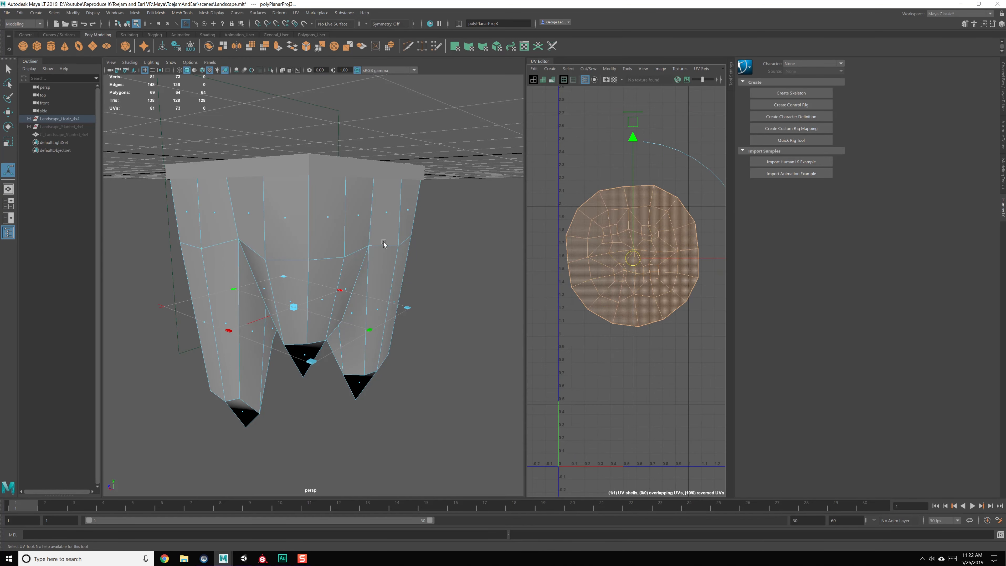
left_click_drag(334, 175, 328, 237, "alt")
left_click(334, 202)
key("ctrl+z")
left_click_drag(386, 214, 294, 246, "alt")
Cut the rock bottom's UVs along the edge lines running between its four legs.
right_click_drag(294, 245, 295, 225)
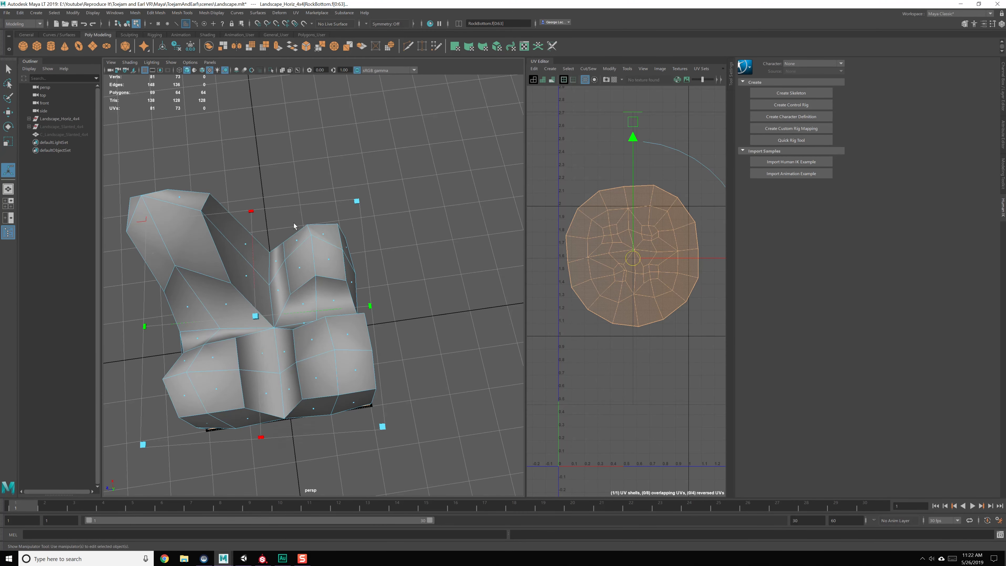
left_click_drag(294, 224, 304, 314, "alt")
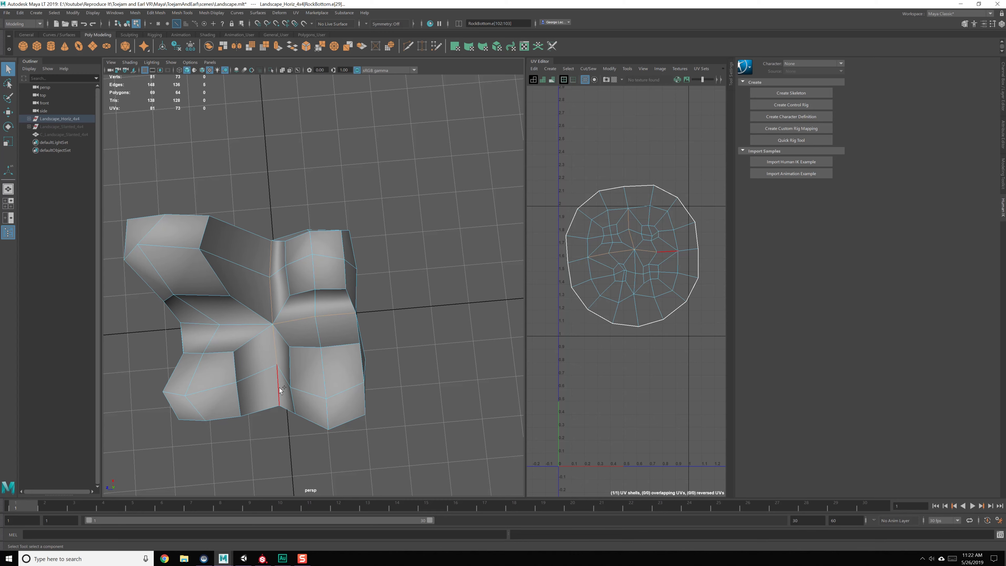
left_click_drag(206, 329, 330, 345, "alt")
left_click_drag(254, 182, 350, 275, "alt")
left_click(355, 221, "shift")
scroll(643, 275, "down", 2)
right_click(654, 275, "shift")
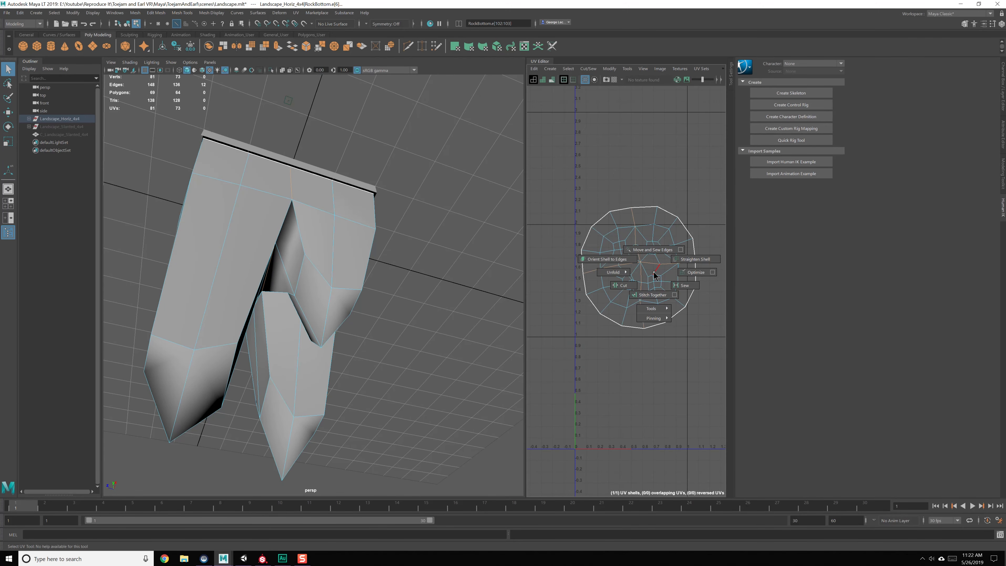
mouse_move(622, 275)
mouse_move(636, 273)
right_mouse_down("shift")
mouse_move(654, 273)
mouse_move(633, 280)
mouse_move(627, 260)
right_mouse_up("shift")
Unfold the rock bottom's four leg shells and orient them to the UV grid.
left_click_drag(601, 189, 679, 309)
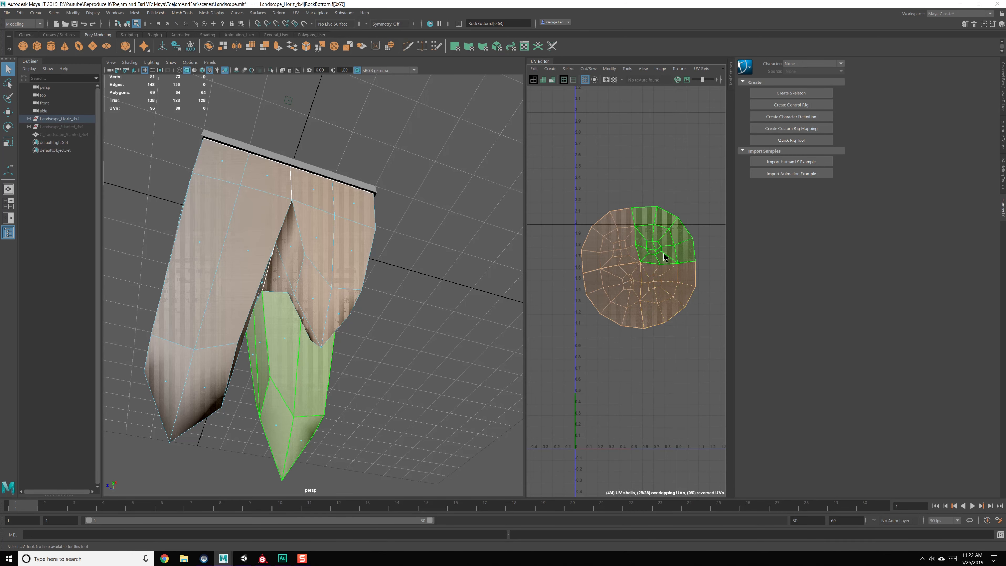
right_click_drag(663, 252, 579, 262, "shift")
scroll(636, 265, "up", 3)
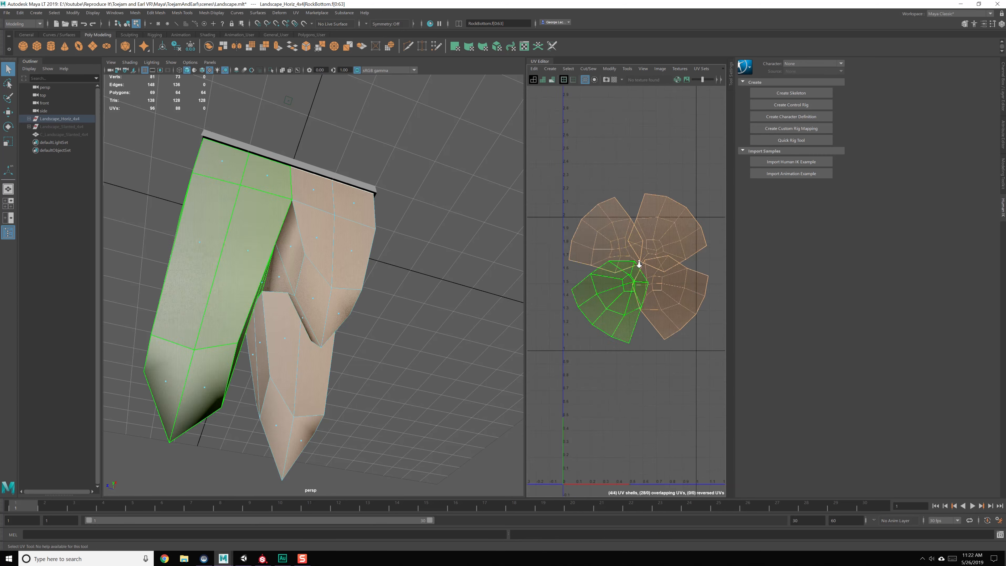
right_click_drag(632, 171, 636, 270, "shift")
scroll(658, 274, "down", 2)
scroll(660, 275, "down", 2)
left_click(657, 202)
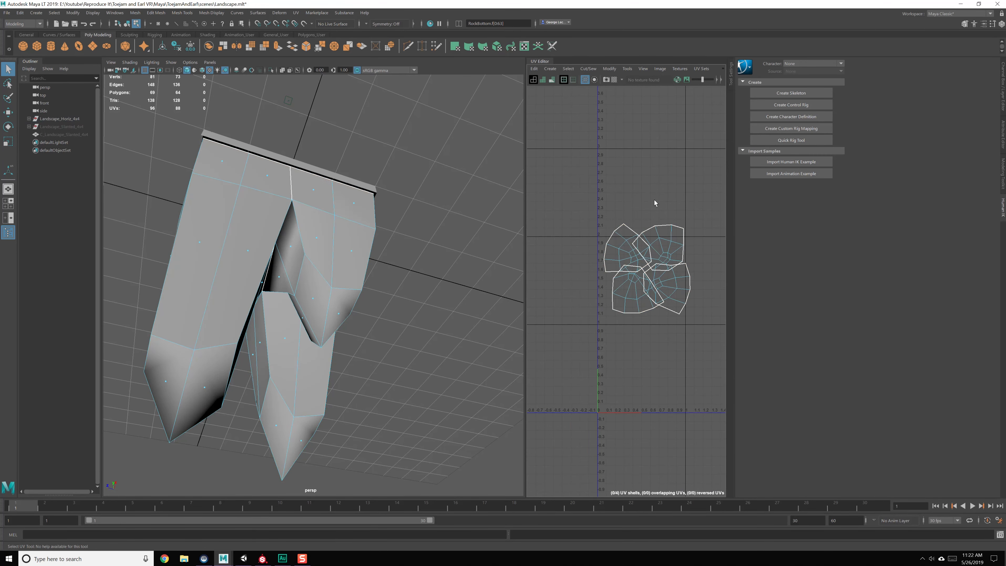
Select the GrassTop mesh in object mode and unfold its square planar UV shell.
left_click_drag(277, 129, 301, 197, "alt")
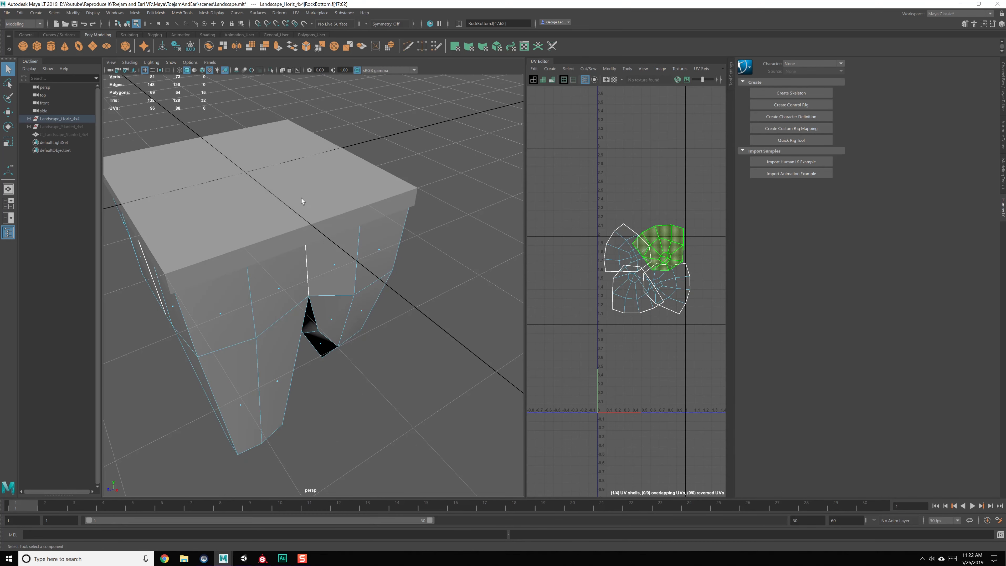
key("F8")
left_click(307, 237)
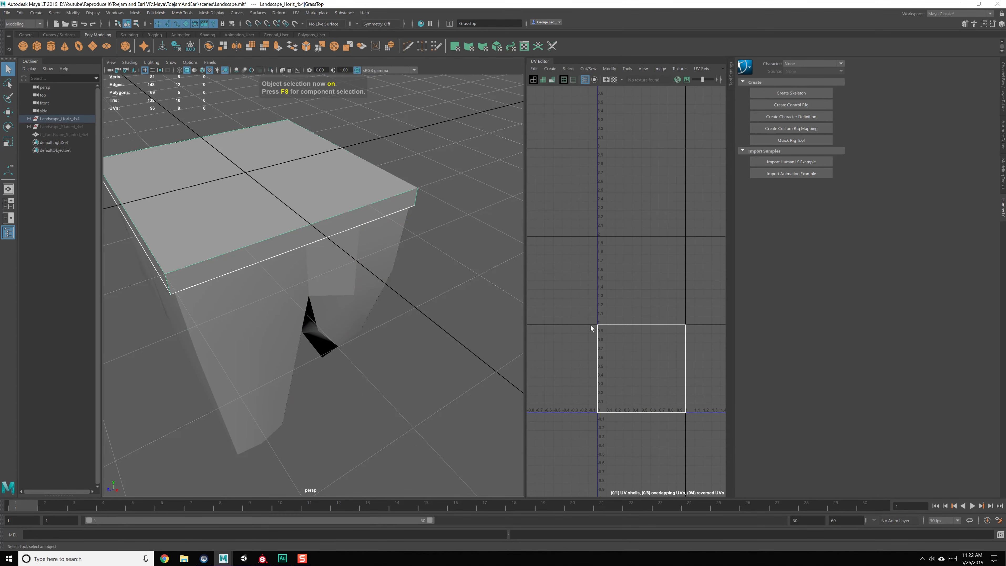
left_click_drag(383, 259, 285, 204, "alt")
middle_click_drag(635, 332, 643, 316, "alt")
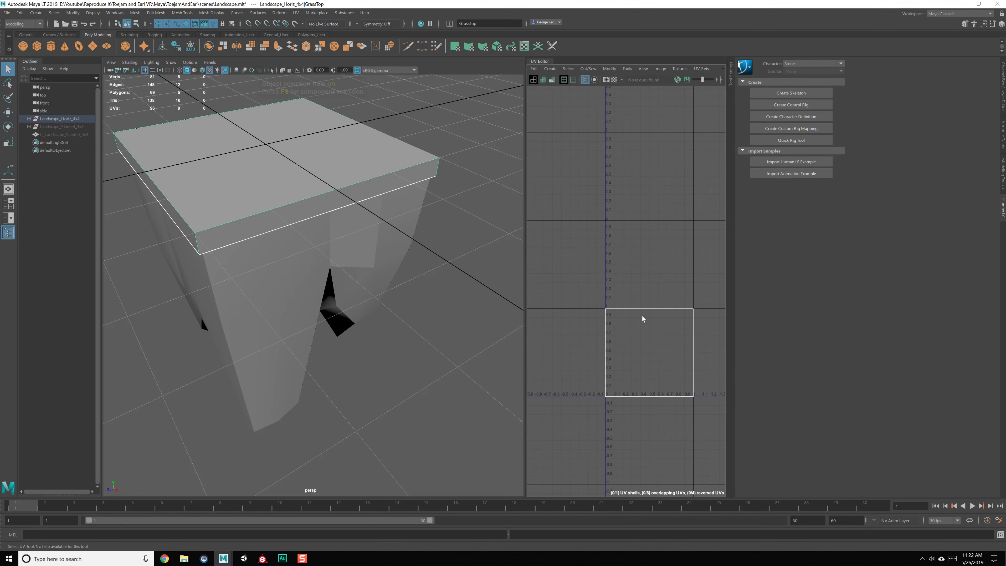
right_click_drag(643, 316, 629, 309)
left_click(648, 345)
right_click_drag(649, 344, 649, 318, "shift")
scroll(649, 293, "up", 3)
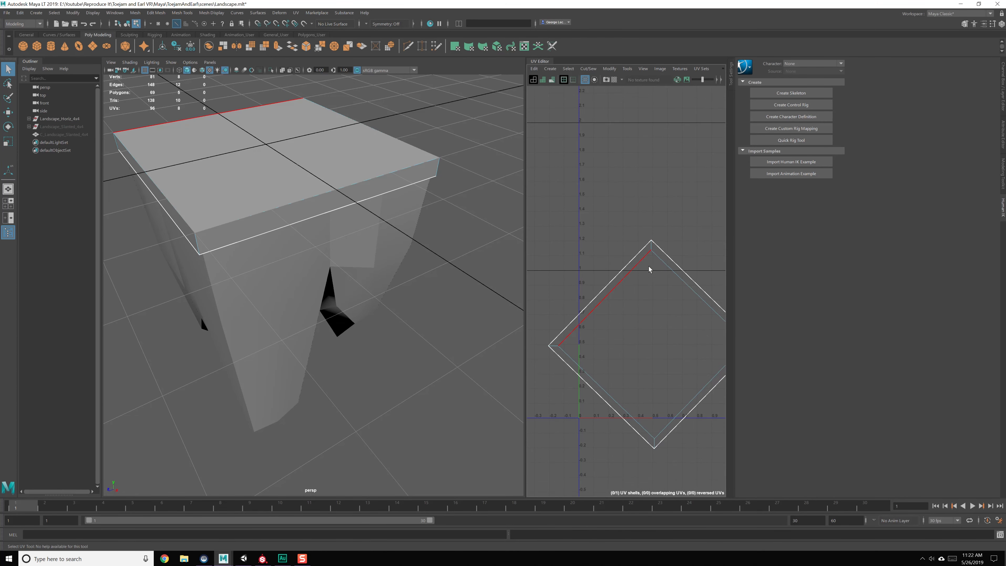
key("F8")
key("F8")
key("F8")
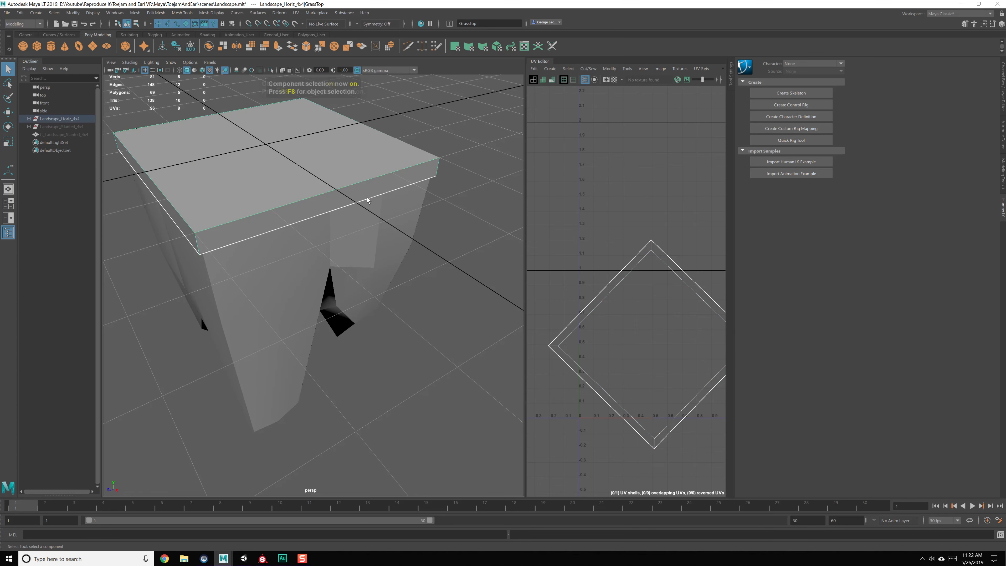
key("F8")
left_click(339, 188)
key("F8")
left_click(483, 292)
left_click(347, 220)
left_click(443, 211)
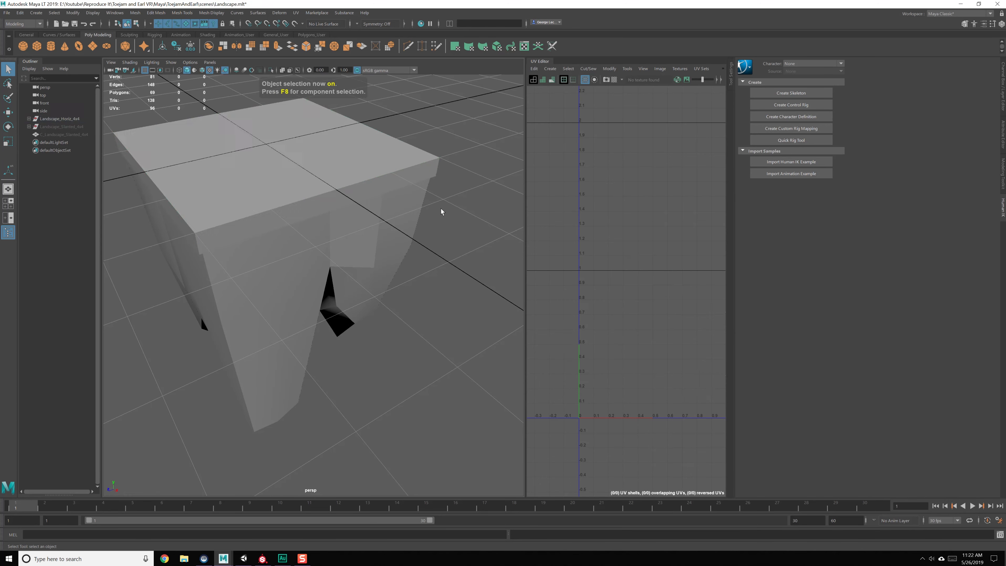
left_click(421, 174)
key("Delete")
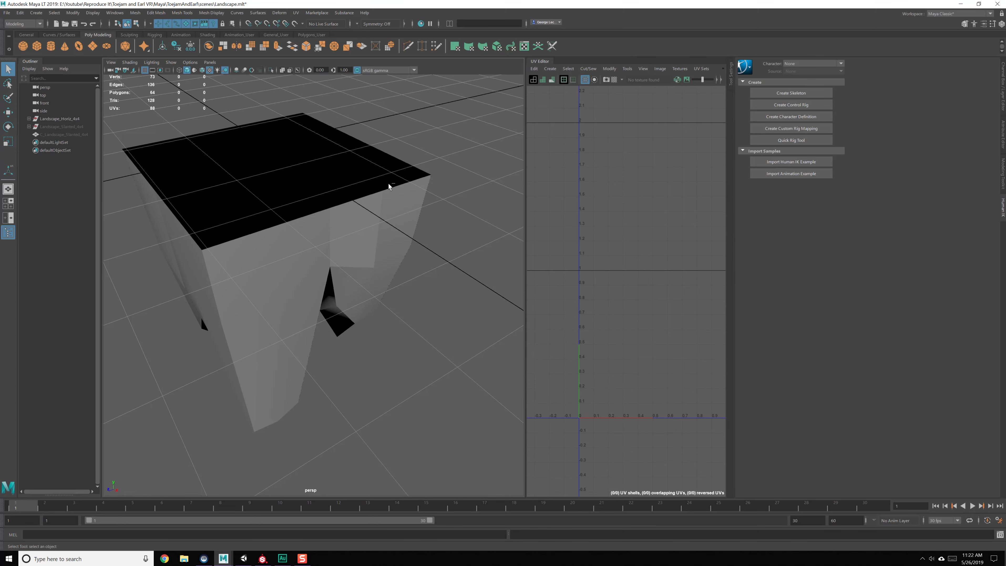
key("ctrl+z")
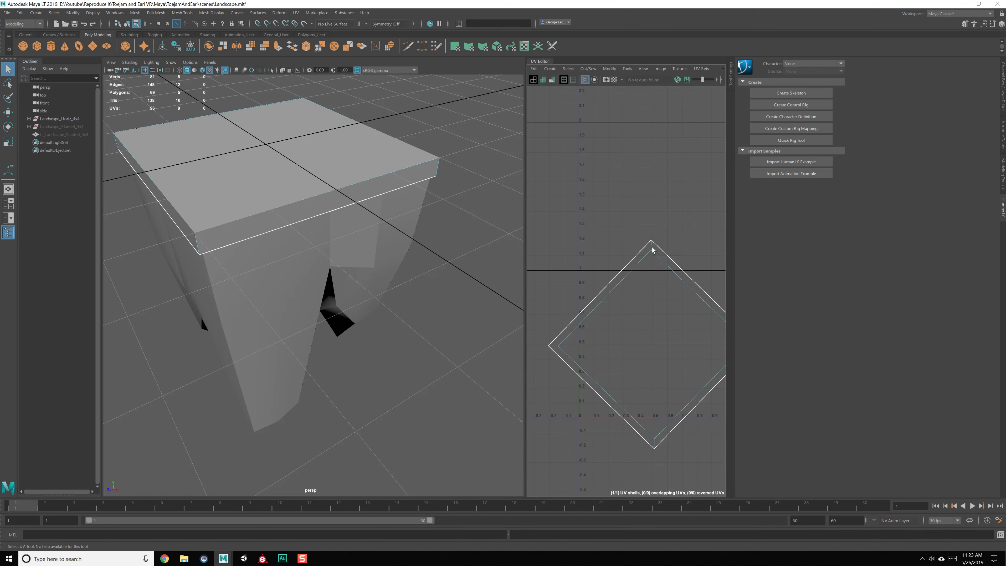
Cut the GrassTop mesh's UVs along its four short corner edges.
left_click(652, 248)
middle_click_drag(663, 299, 649, 276, "alt")
scroll(652, 276, "down", 2)
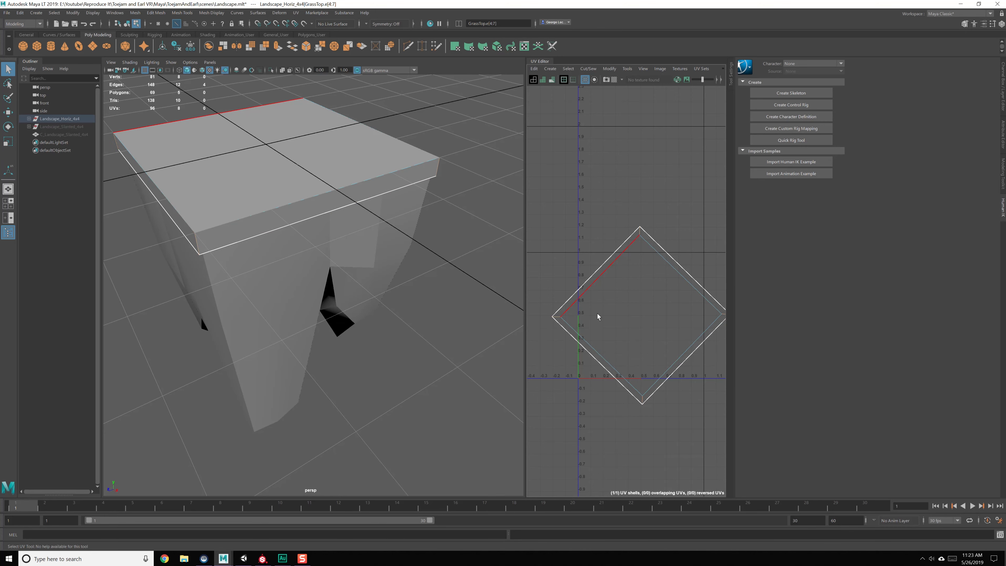
right_click_drag(599, 314, 552, 310, "shift")
Unfold the GrassTop shell, orient it to the UV grid and lay it out in the UV tile.
left_click(626, 312)
right_click_drag(640, 292, 636, 402, "shift")
right_click_drag(644, 299, 556, 329, "shift")
left_click(533, 332)
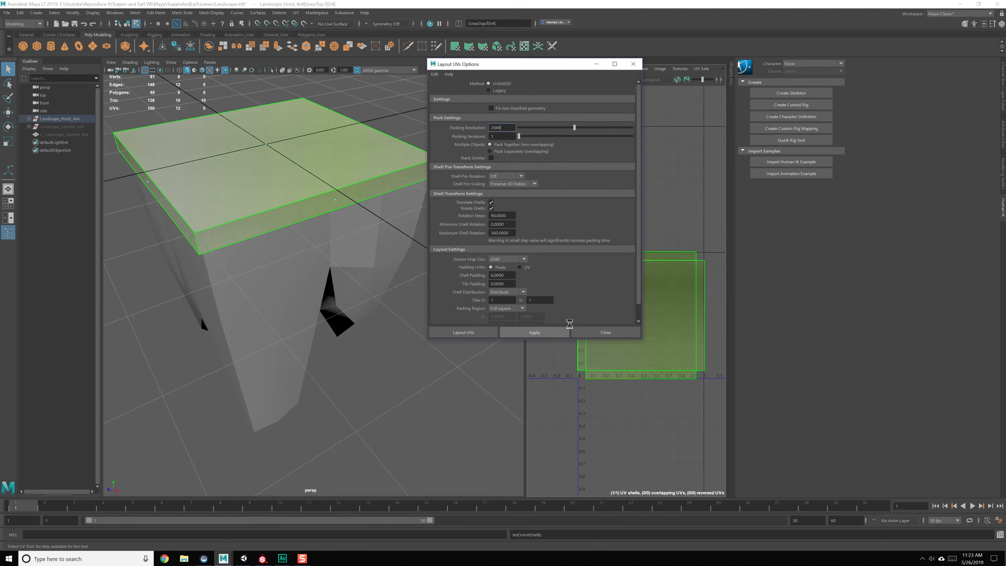
left_click(606, 332)
Select all four leg shells of the RockBottom mesh and lay them out in the UV tile.
middle_click_drag(346, 237, 368, 246, "alt")
right_click_drag(325, 286, 326, 319)
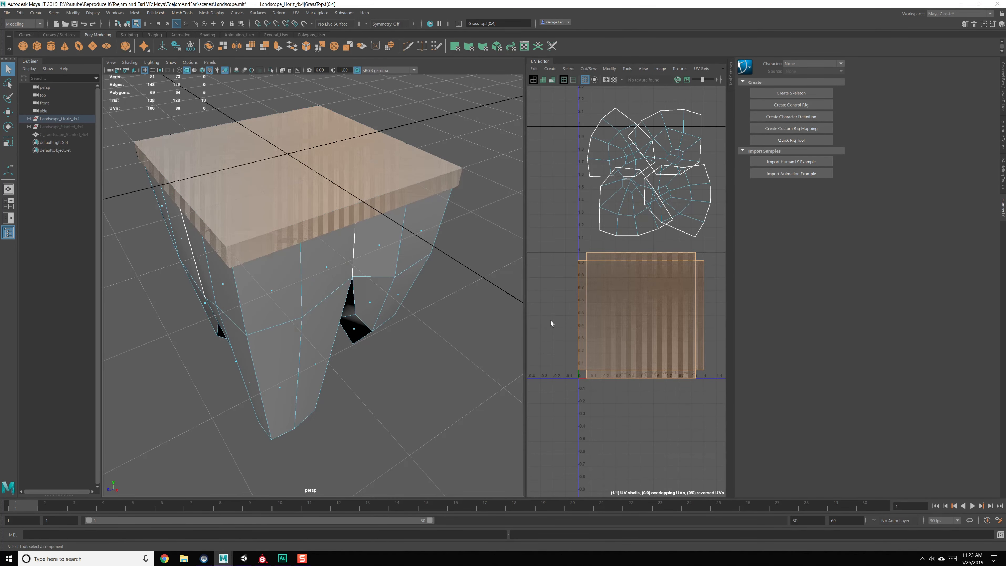
middle_click_drag(637, 204, 621, 232, "alt")
key("F8")
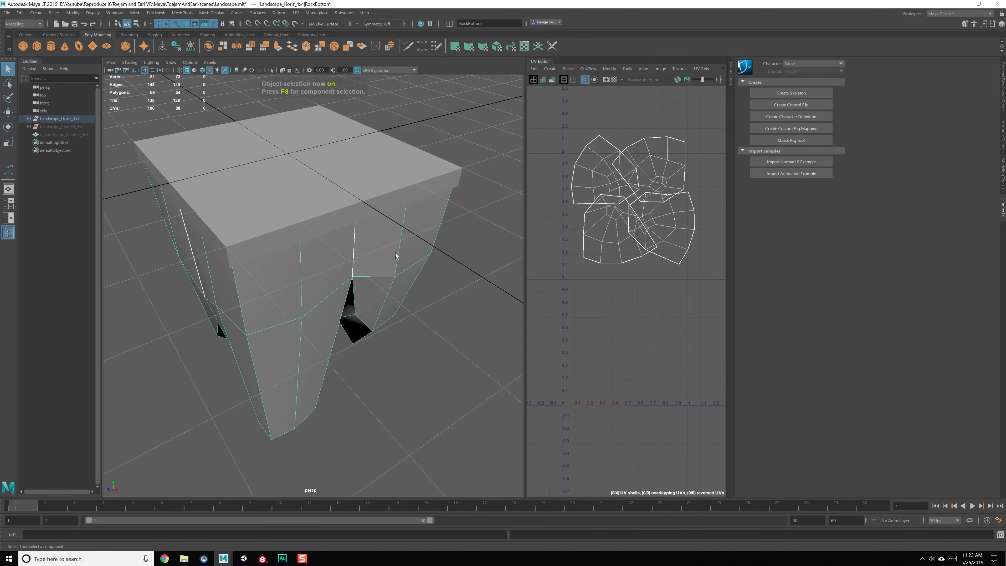
right_click_drag(623, 225, 588, 210)
left_click_drag(570, 142, 643, 199)
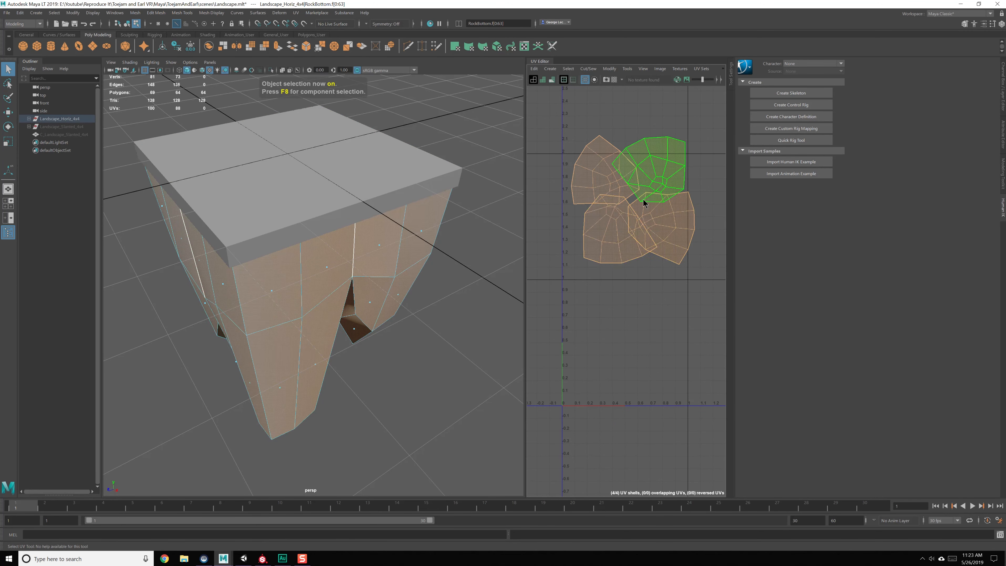
right_click_drag(643, 200, 593, 223, "shift")
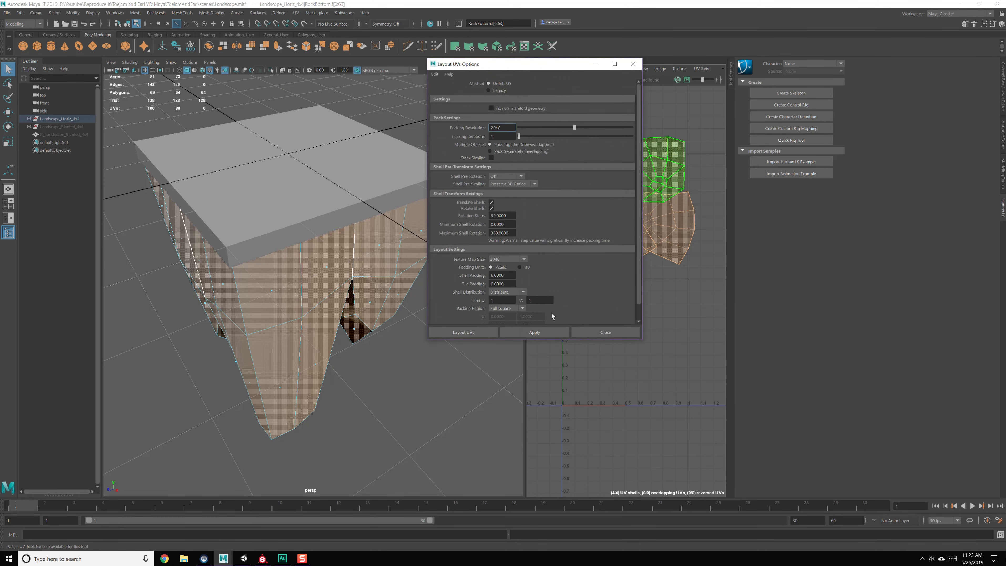
left_click(548, 331)
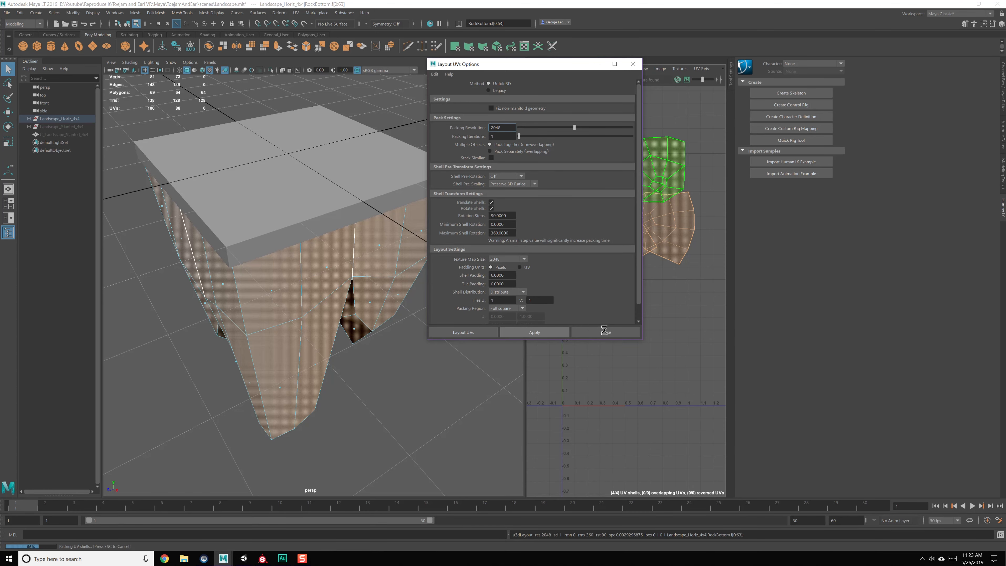
left_click(604, 331)
Move the central leg shell into the empty upper-right part of the UV tile.
scroll(625, 330, "up", 3)
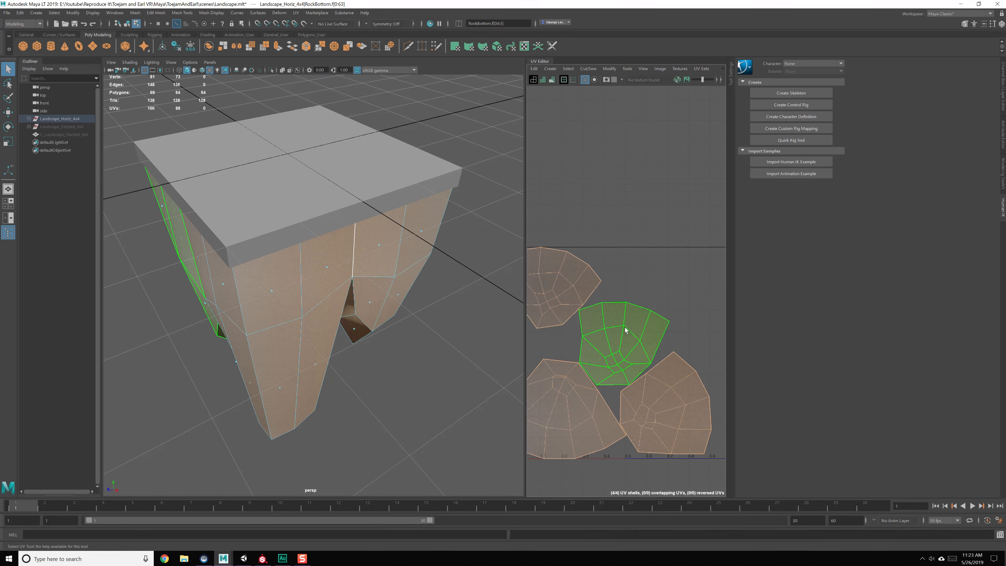
mouse_move(626, 330)
middle_mouse_down("alt")
mouse_move(650, 318)
mouse_move(642, 324)
middle_mouse_up("alt")
scroll(652, 307, "down", 1)
left_click(673, 336)
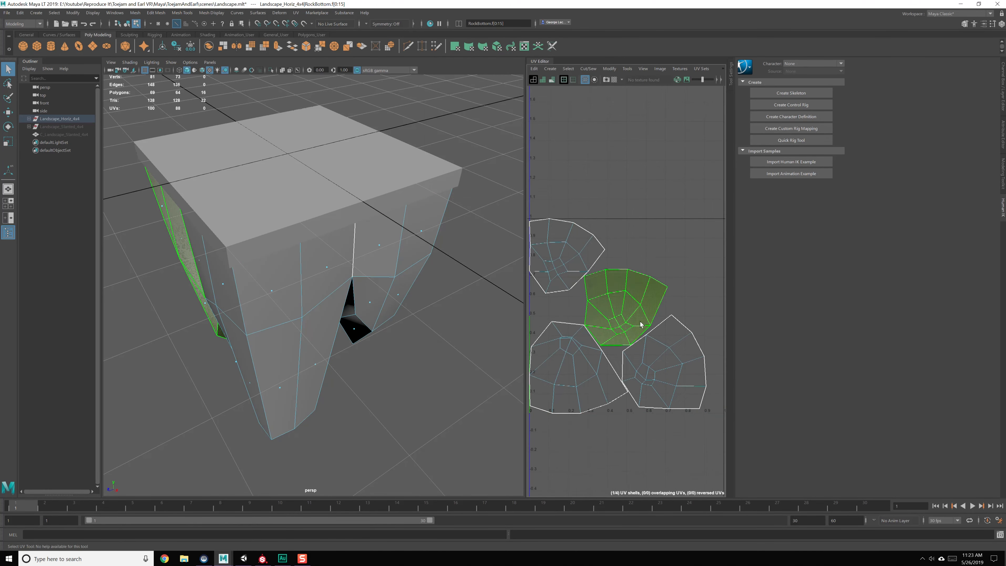
key("w")
left_click_drag(618, 313, 674, 268)
middle_click_drag(674, 268, 650, 270, "alt")
left_click_drag(662, 274, 659, 274)
Reposition the upper-left, lower-right and lower-left leg shells to leave gaps between the shells.
left_click(562, 274)
middle_click_drag(562, 276, 604, 260, "alt")
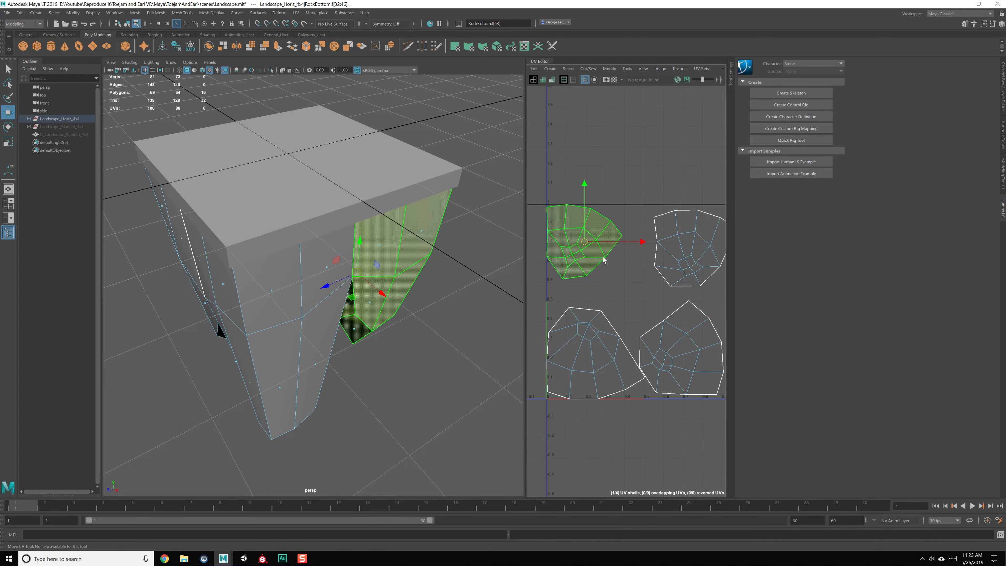
left_click_drag(586, 241, 605, 246)
left_click(598, 340)
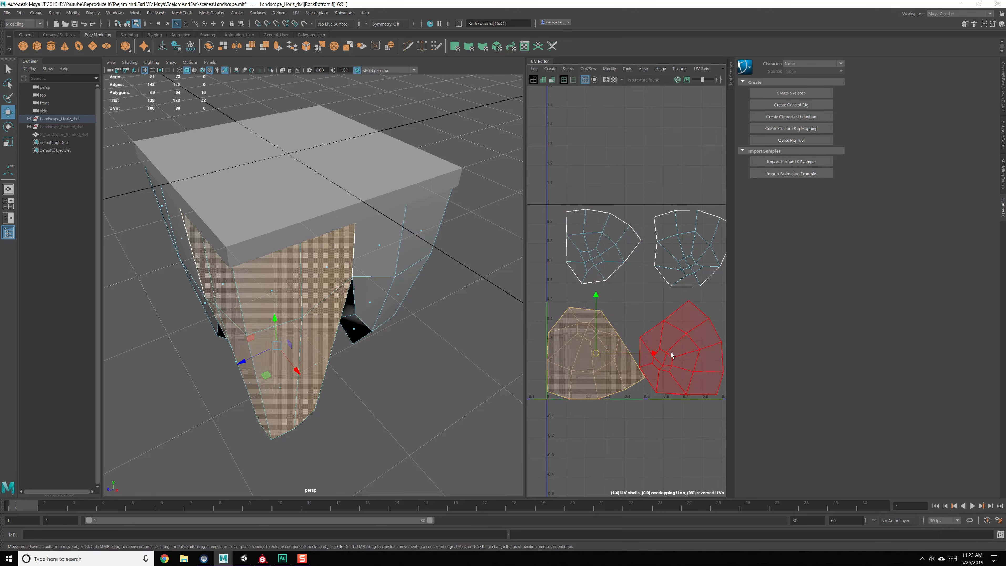
left_click(672, 355)
middle_click_drag(672, 355, 641, 335, "alt")
left_click_drag(644, 329, 661, 328)
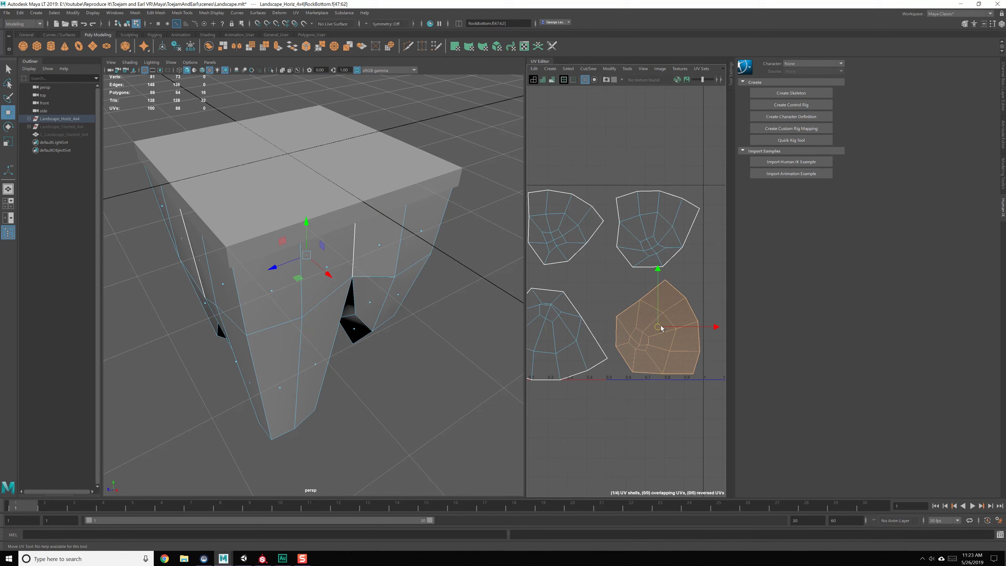
middle_click_drag(661, 328, 672, 325, "alt")
left_click(575, 329)
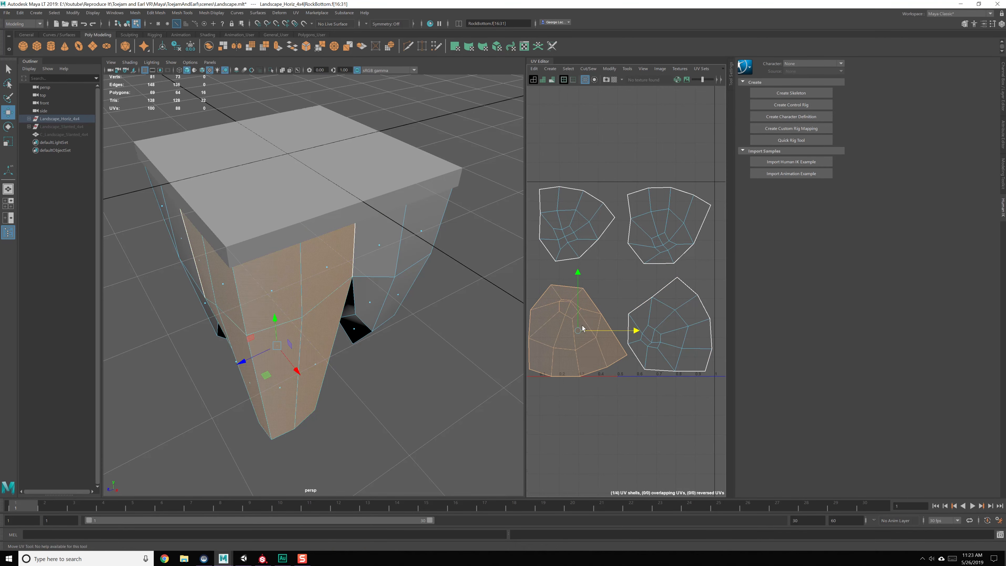
left_click_drag(582, 327, 581, 323)
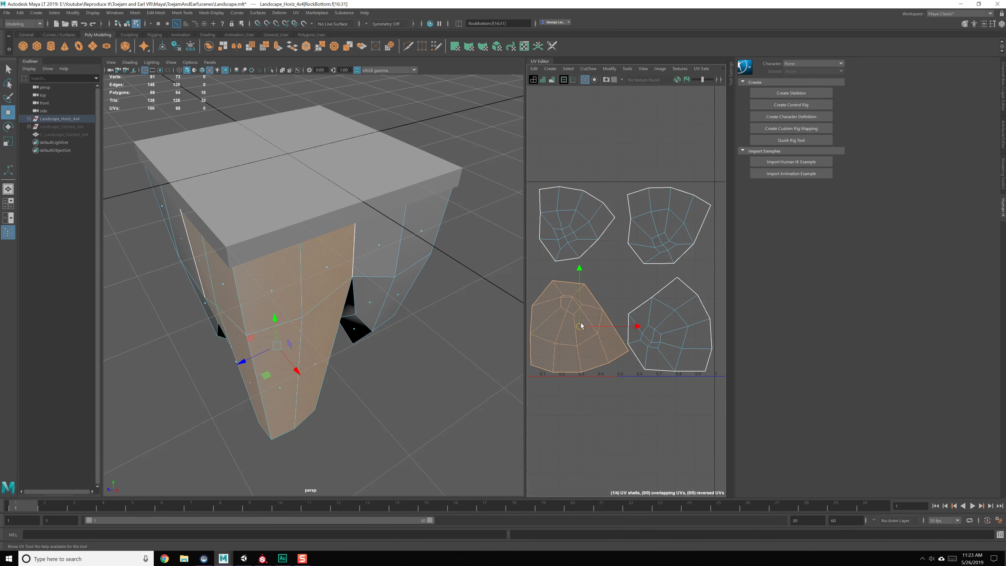
middle_click_drag(604, 303, 608, 320, "alt")
Select the four leg shells in turn to compare their placement and spacing in the UV tile.
left_click(595, 255)
left_click(652, 264)
left_click(661, 322)
left_click(599, 258)
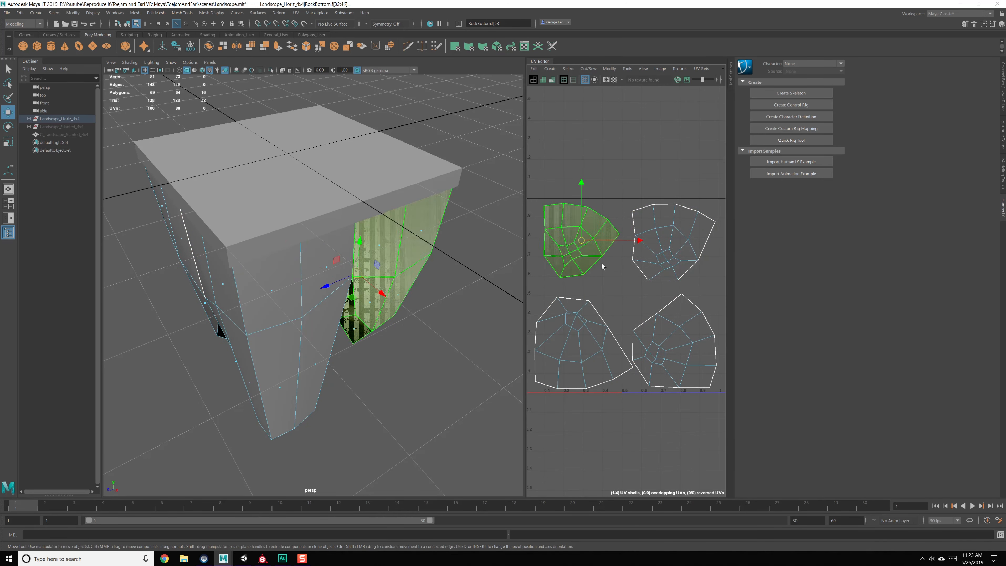
left_click(595, 316)
left_click(650, 268)
left_click(653, 314)
left_click(600, 264)
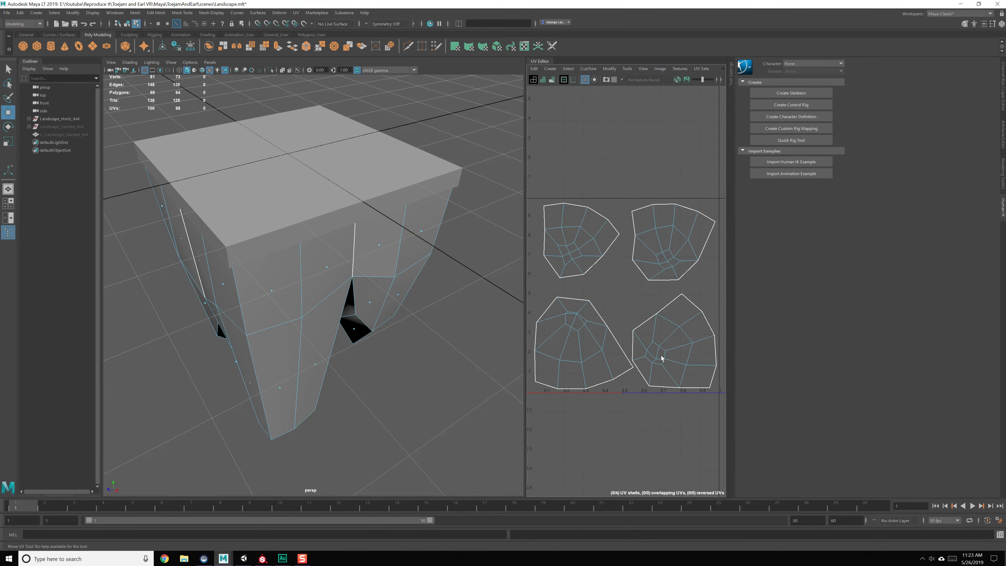
Lay out the four leg shells again with 4 packing iterations and a rotation step of 15.
left_click_drag(662, 359, 664, 359)
right_click_drag(656, 261, 605, 283, "shift")
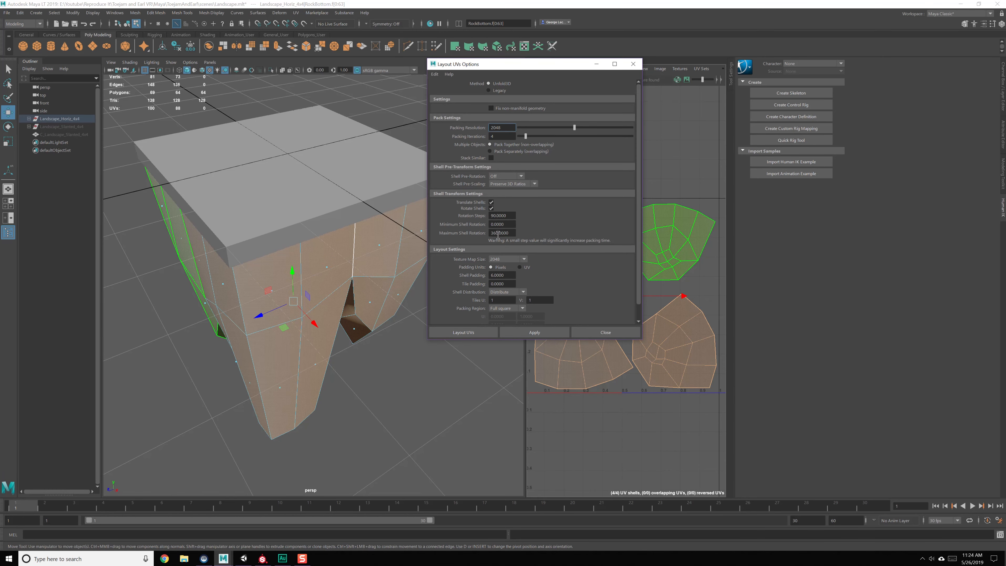
double_click(507, 215)
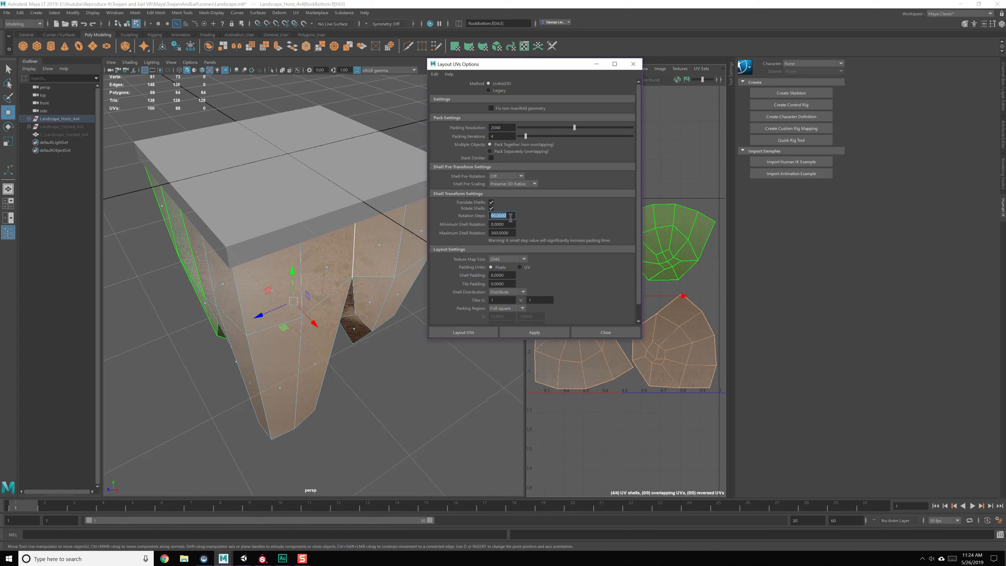
type("15.")
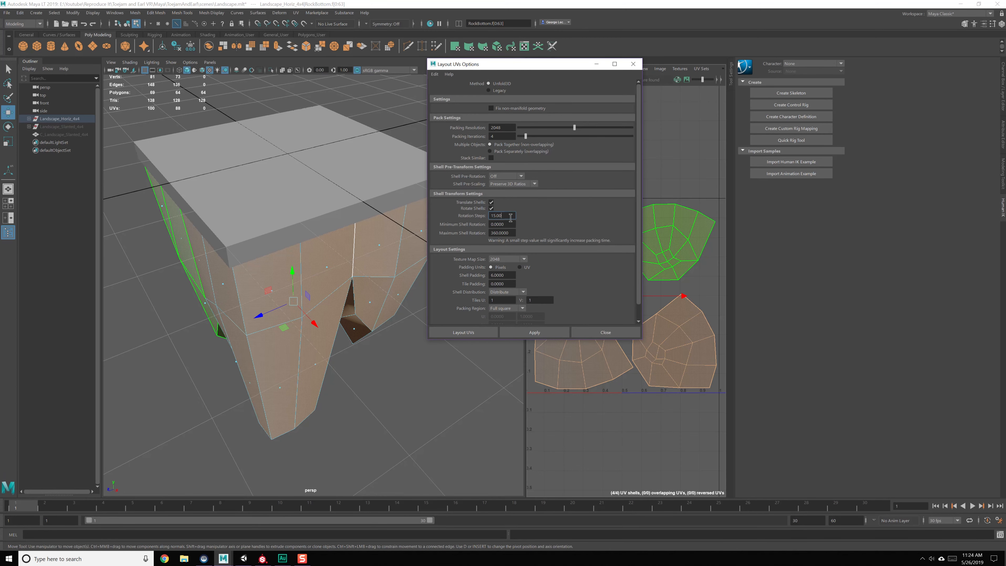
scroll(515, 258, "down", 1)
left_click(523, 334)
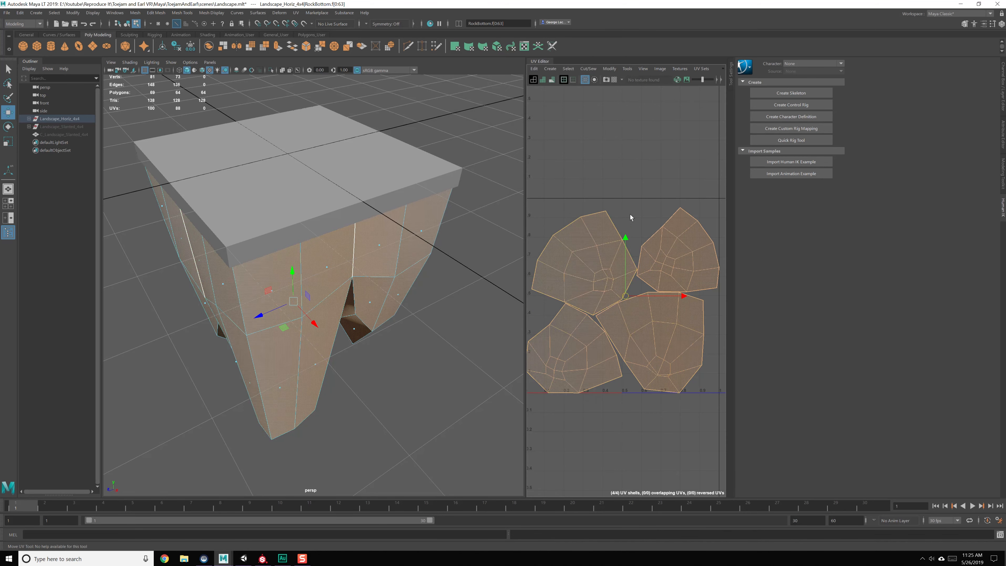
left_click(631, 217)
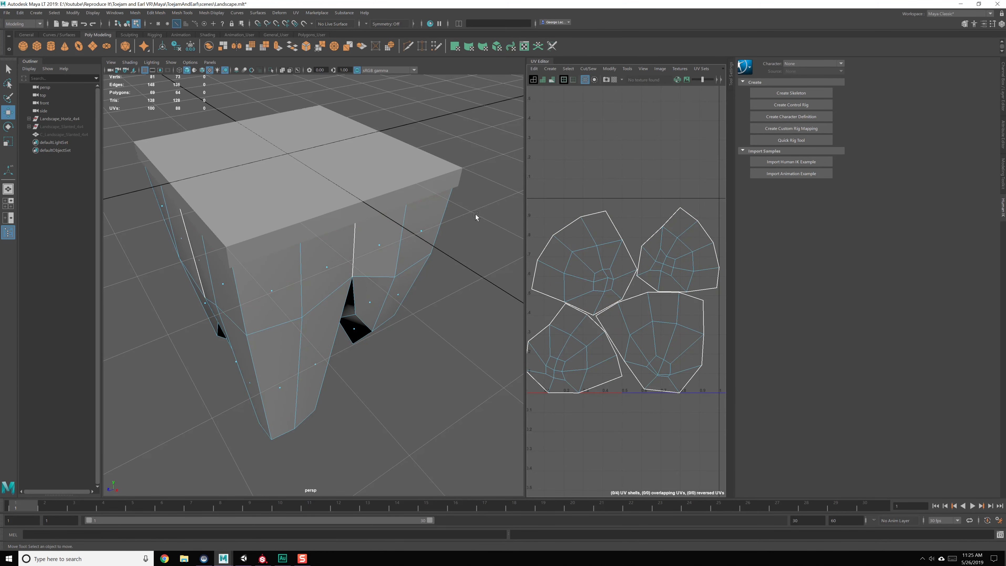
Save the scene and select the GrassTop mesh in object selection mode.
key("ctrl+s")
key("F8")
key("F8")
key("F8")
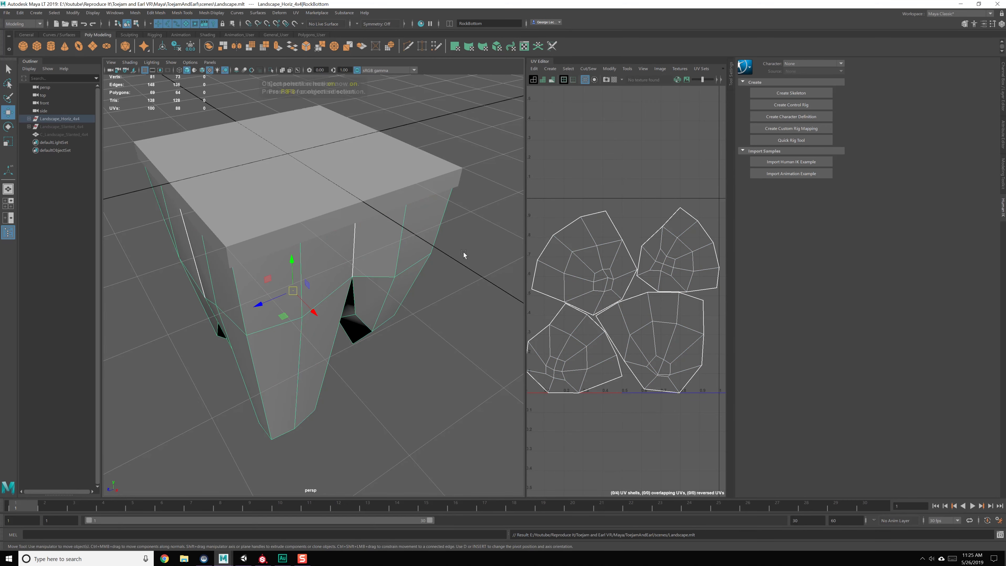
left_click(465, 254)
left_click(411, 228)
left_click(393, 208)
left_click(396, 235)
left_click(379, 200)
scroll(383, 230, "down", 3)
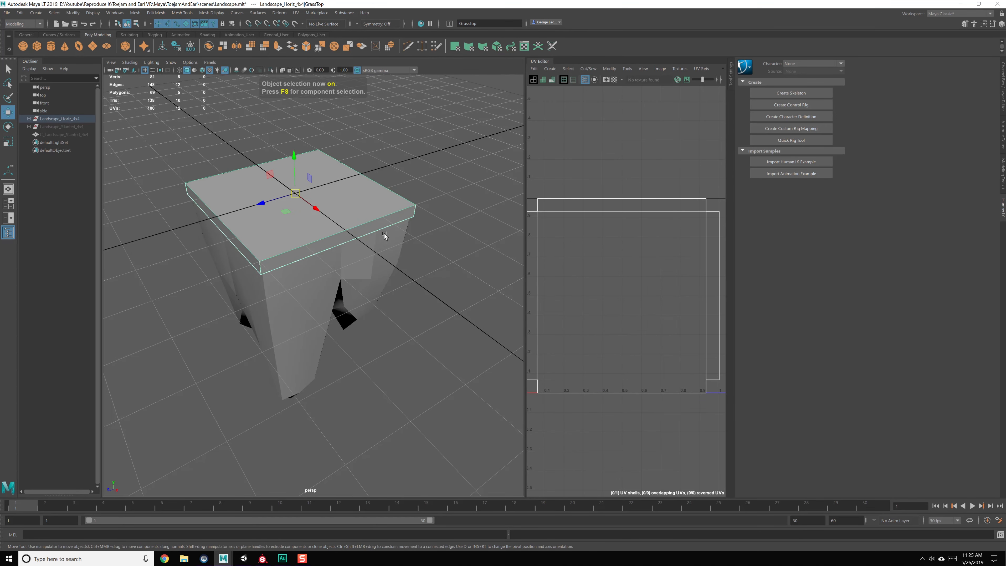
left_click(378, 242)
left_click(374, 218)
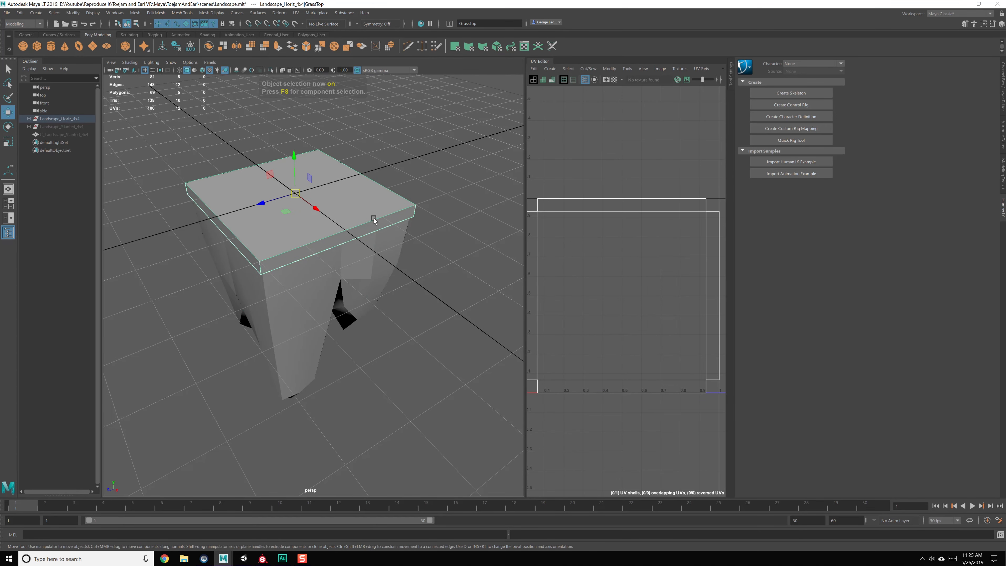
Show the GrassTop mesh's attributes and delete all construction history in the scene.
left_click(984, 25)
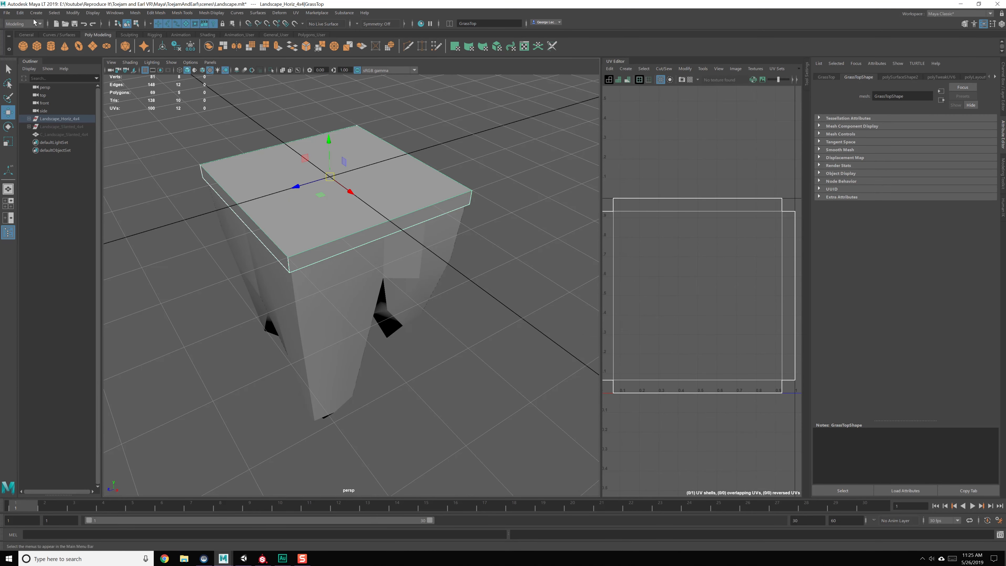
left_click(19, 12)
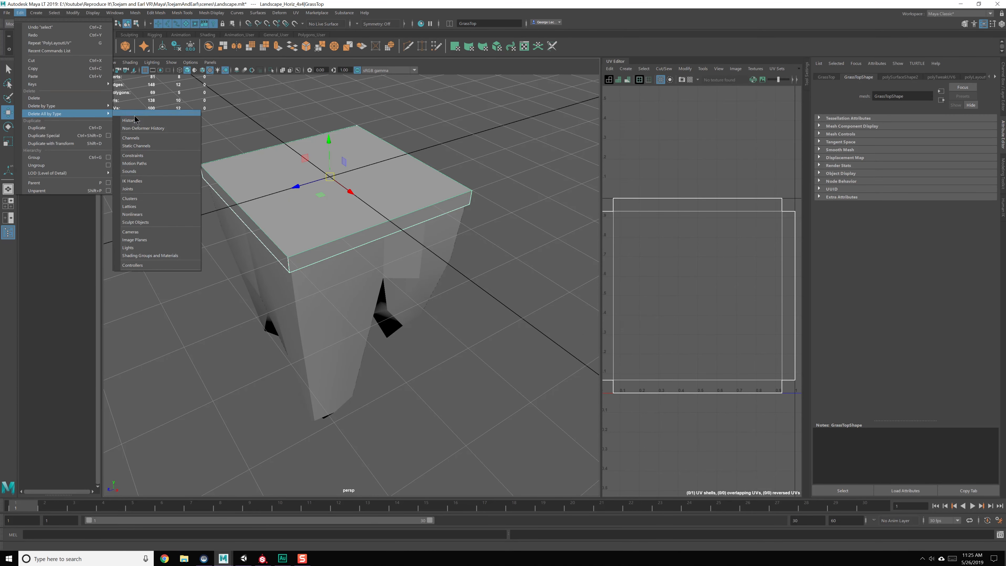
left_click(147, 121)
Check the material assigned to the GrassTop and RockBottom meshes.
left_click(936, 77)
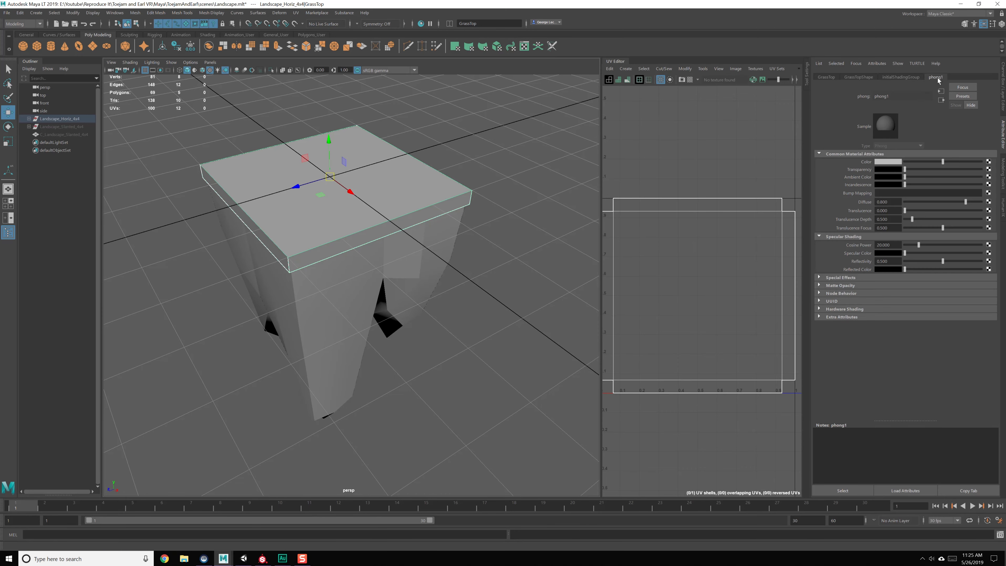
left_click(360, 261)
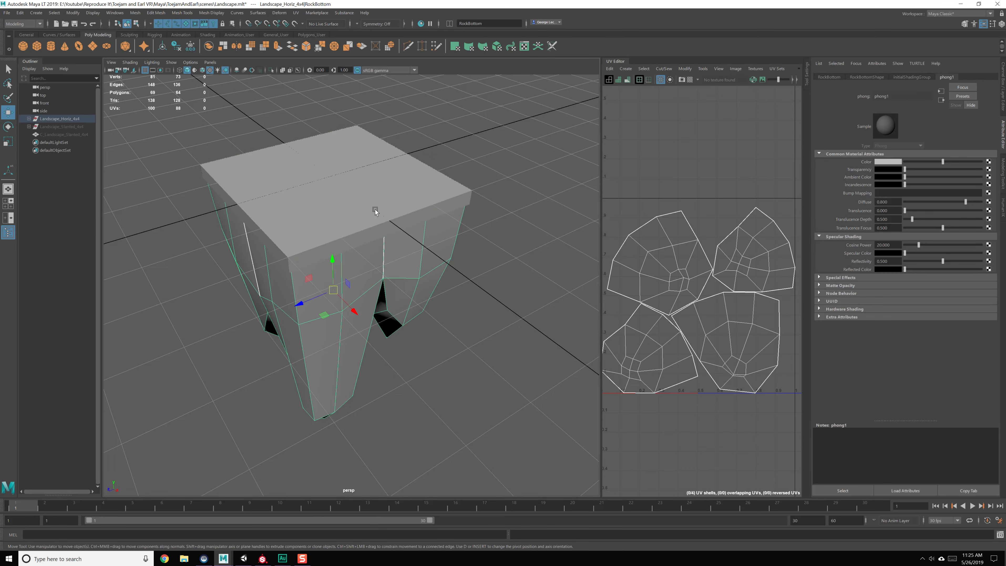
left_click(371, 225)
left_click(365, 270)
left_click(360, 234)
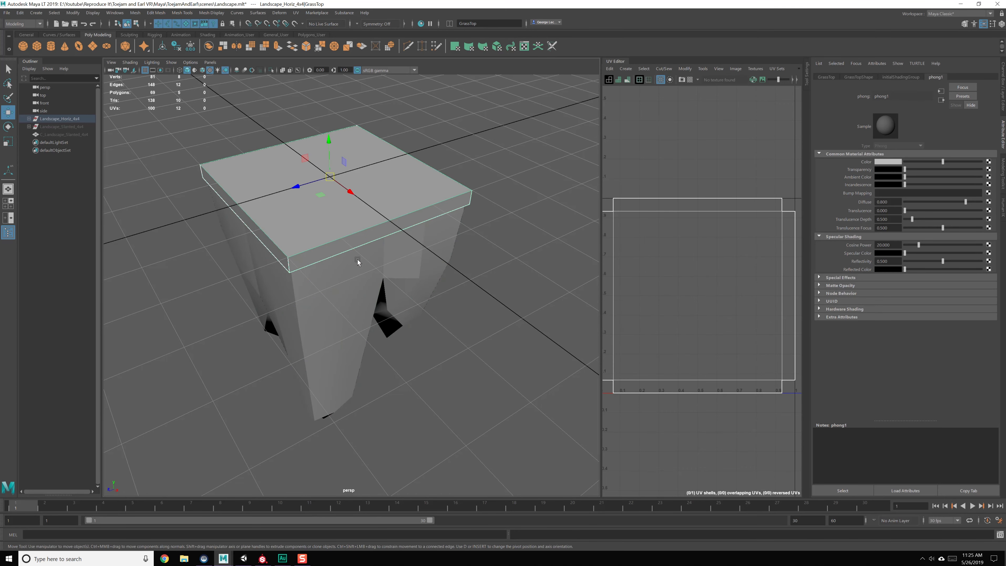
left_click(357, 260)
left_click(366, 227)
Assign a new Phong material to the GrassTop mesh and name it LandscapeGrassHoriz_M.
right_click_drag(376, 191, 396, 377)
left_click(391, 240)
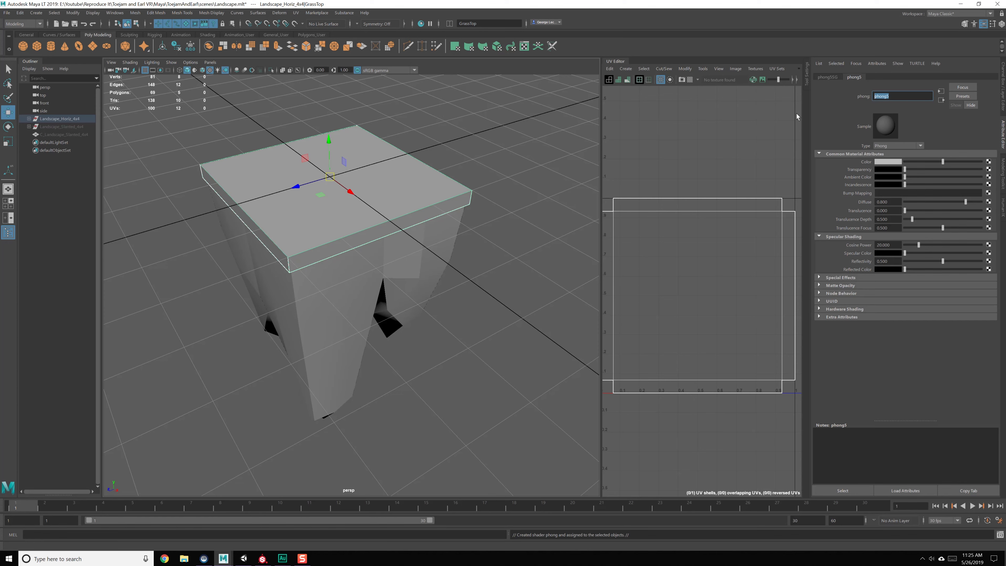
type("LandscapeGrassHoriz_M")
key("Return")
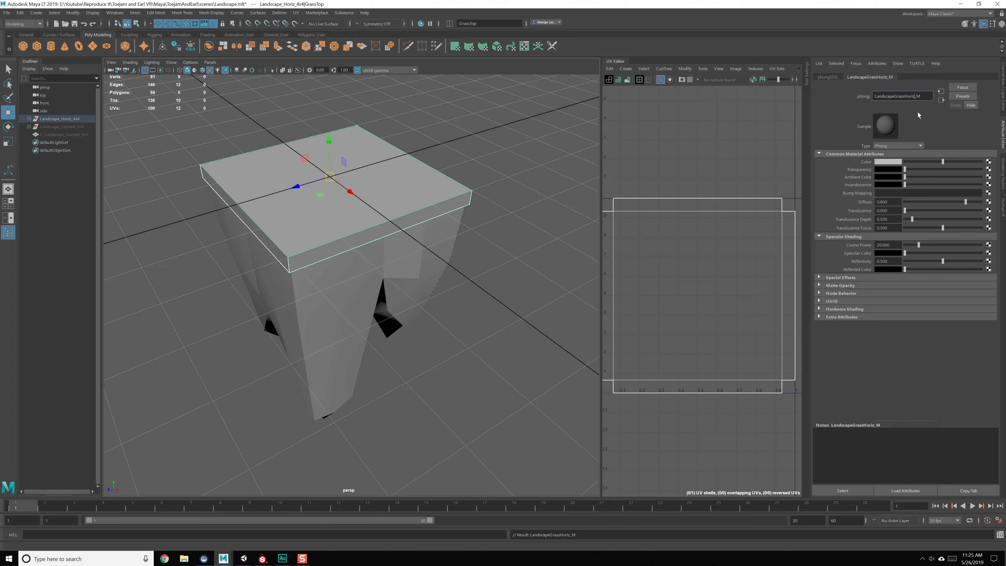
Complete the GrassTop material's name as LandscapeGrassHoriz4x4_M.
type("4x4")
key("Return")
left_click(930, 97)
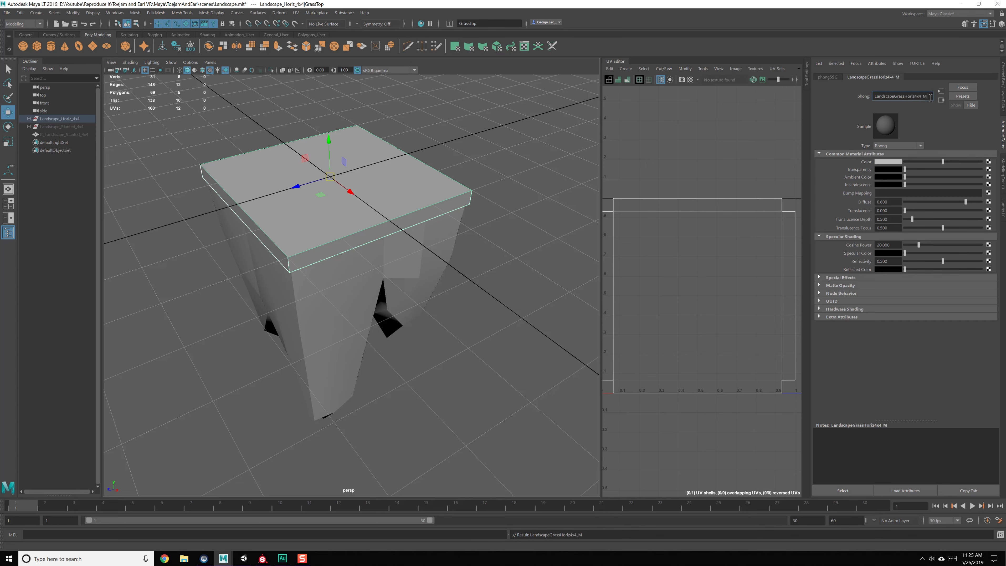
Assign a new Phong material to the RockBottom mesh and name it LandscapeRockBottomHoriz4x4_M.
left_click(417, 245)
right_click_drag(435, 252, 435, 440)
left_click(413, 239)
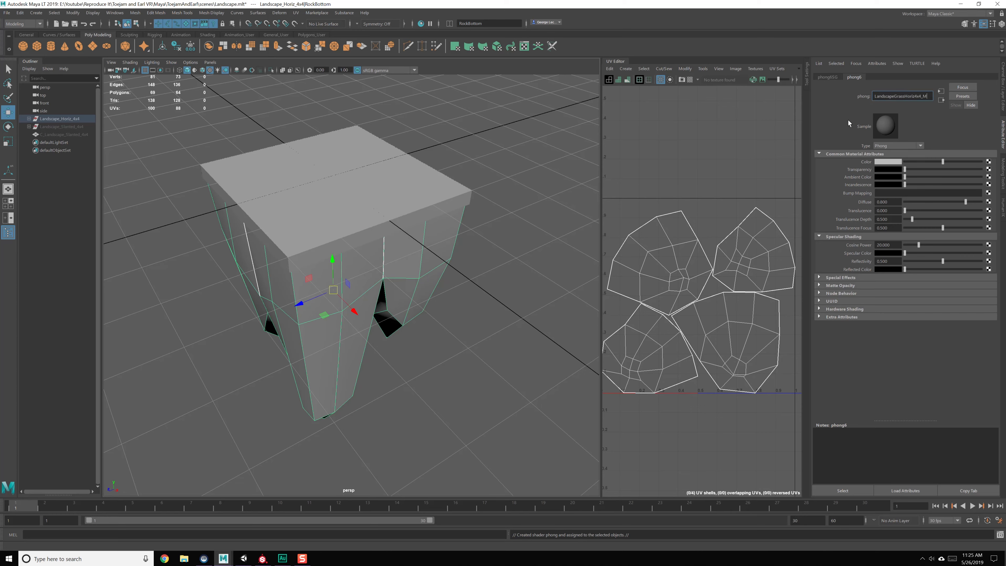
left_click(29, 119)
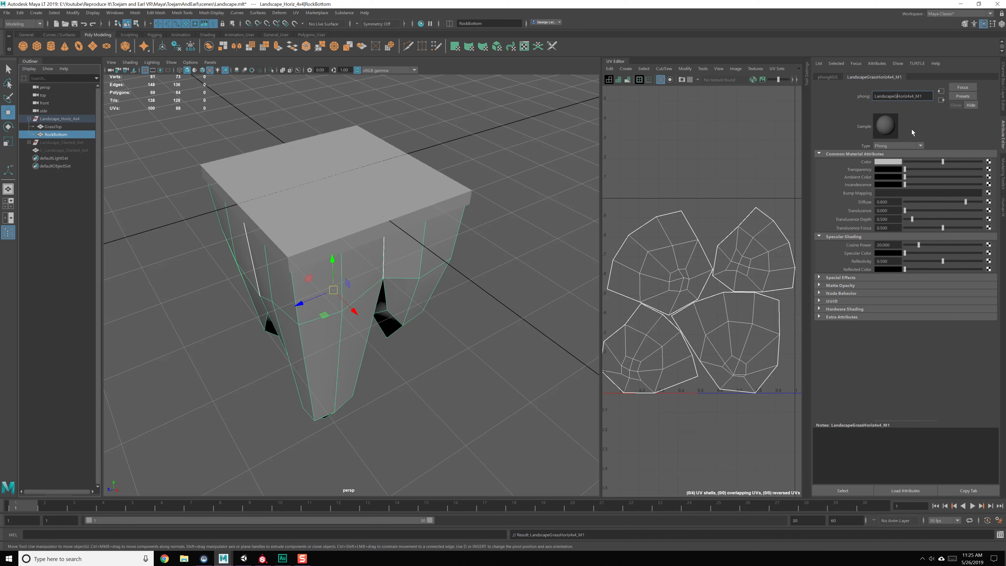
type("e")
key("Return")
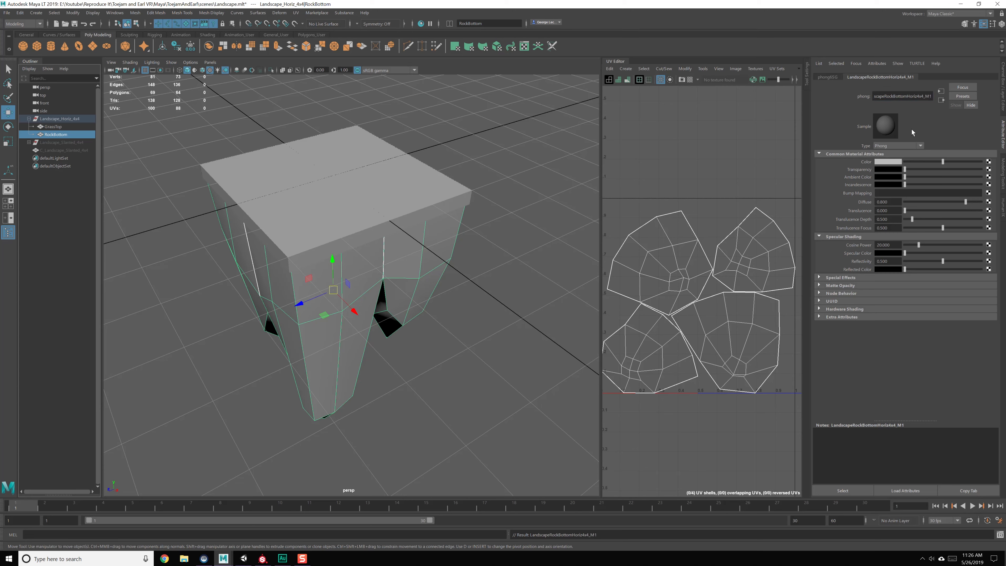
key("BackSpace")
key("Return")
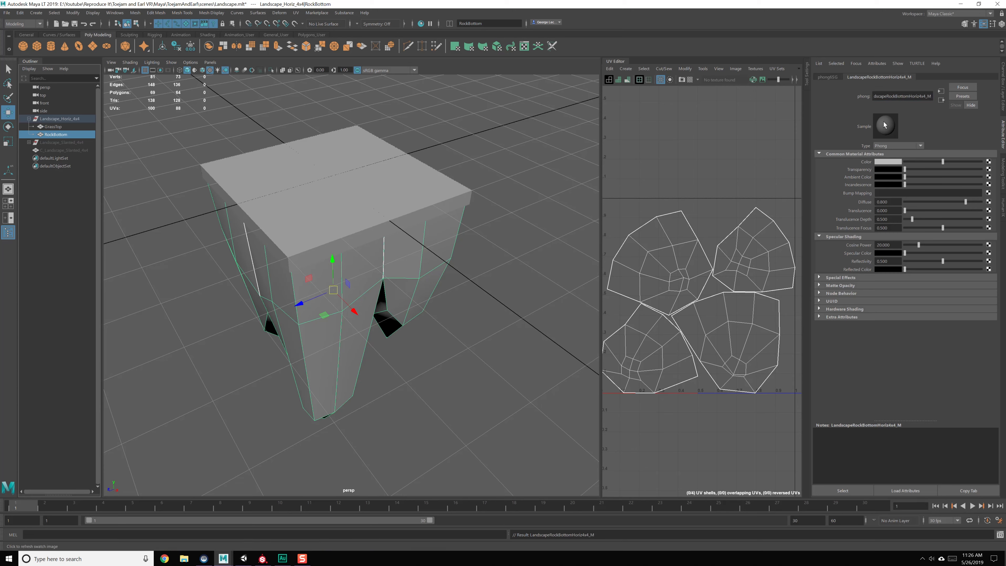
Check the GrassTop and RockBottom meshes by selecting each in turn, and save the scene.
left_click(443, 185)
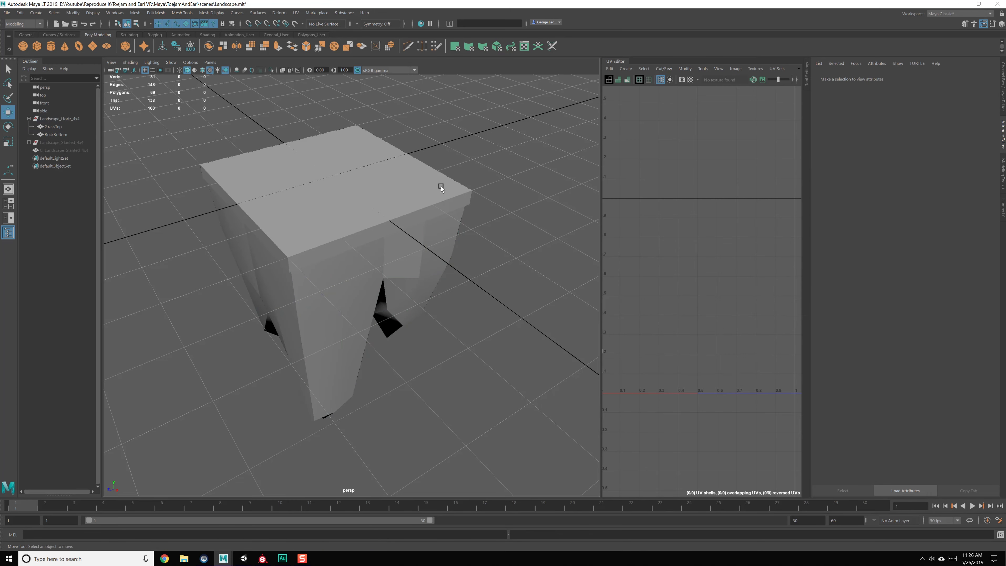
left_click(432, 229)
left_click(427, 195)
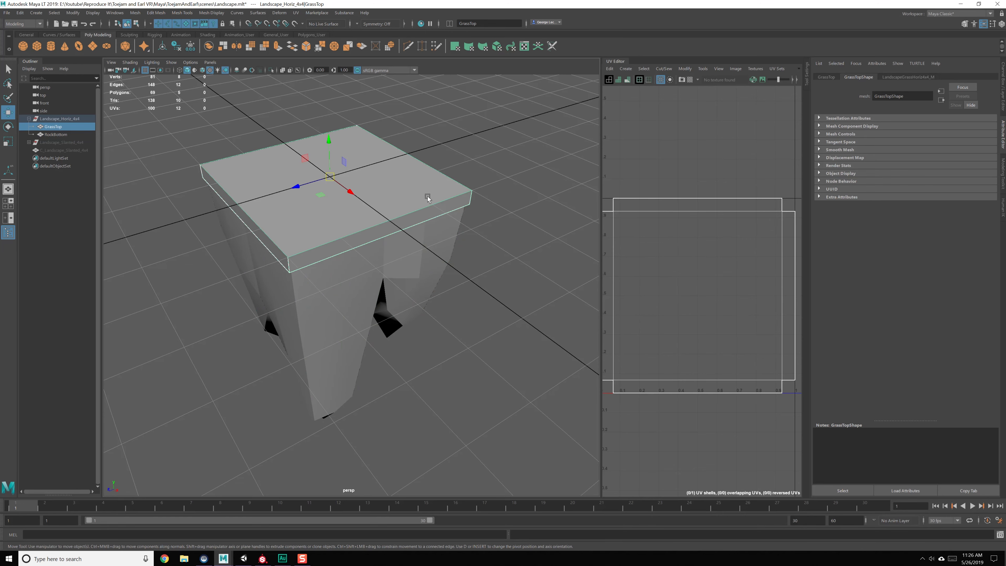
left_click(429, 233)
left_click(422, 203)
key("ctrl+s")
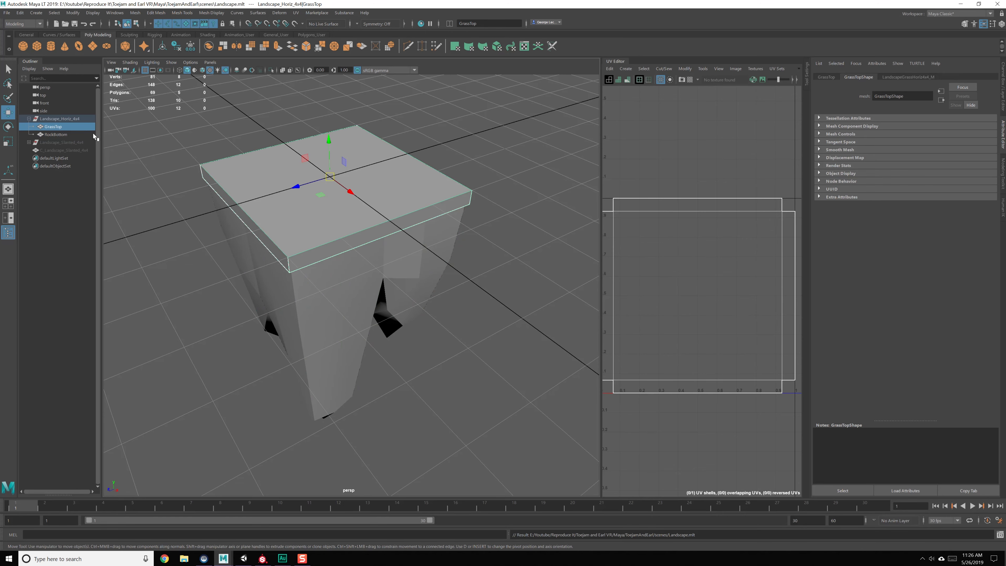
Show the channel box and tool settings, and select the Landscape_Horiz_4x4 group.
left_click(68, 119)
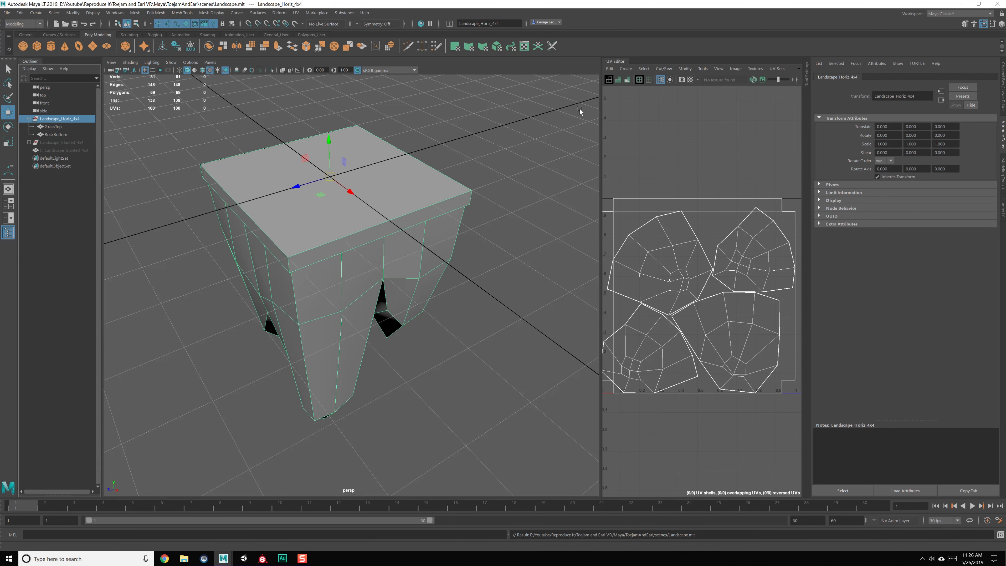
left_click(993, 24)
left_click(1000, 24)
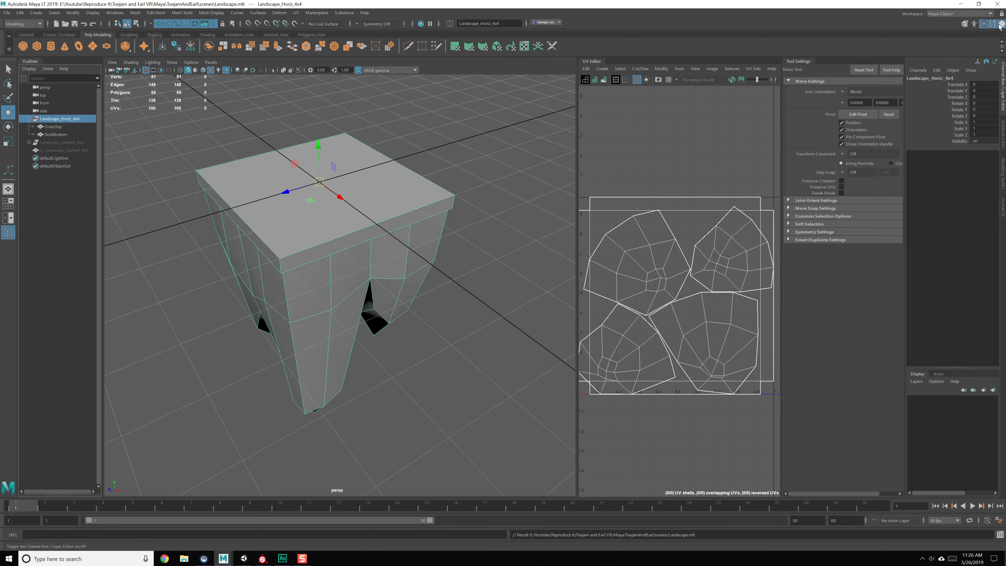
left_click(399, 194)
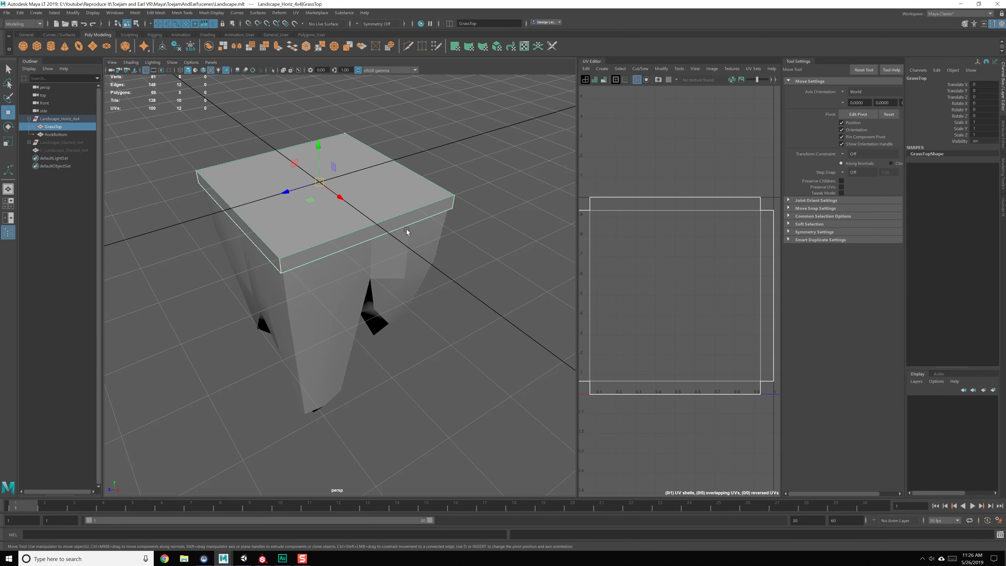
left_click(410, 248)
left_click(400, 215)
left_click(42, 119)
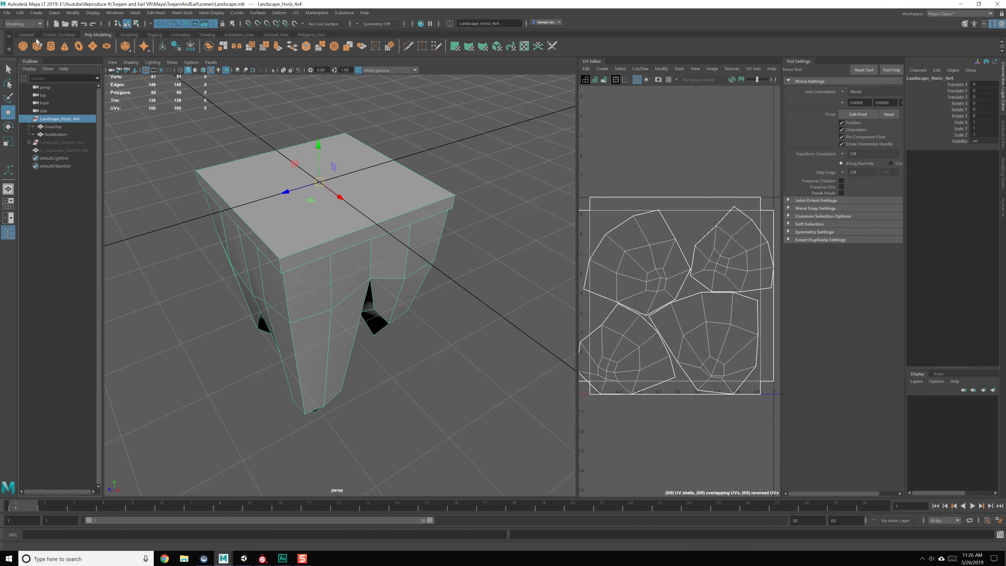
Export the selected group as an FBX file named LandscapeHoriz4x4 into the SP/FBX folder of the Toejam and Earl VR directory.
left_click(6, 12)
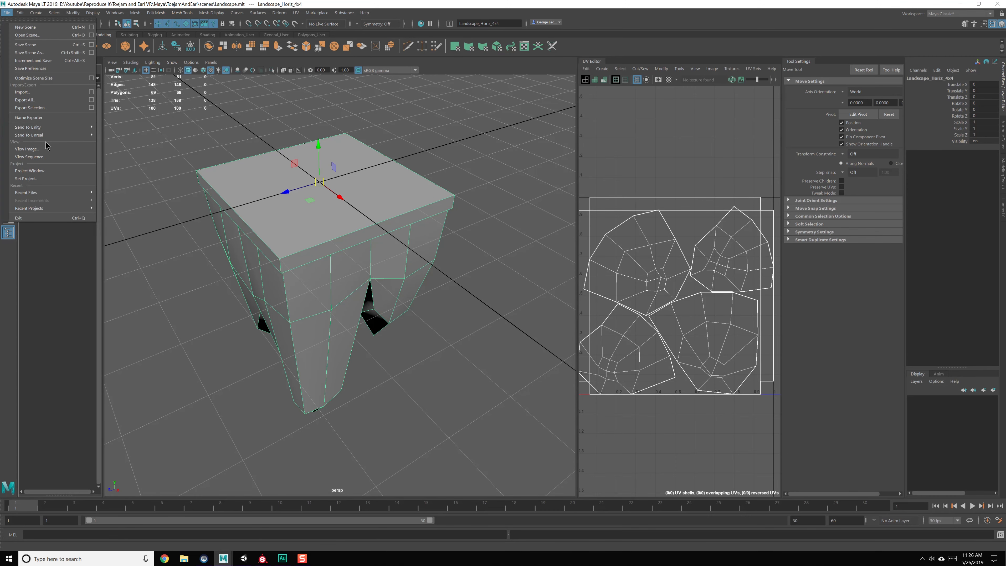
left_click(48, 112)
left_click(219, 436)
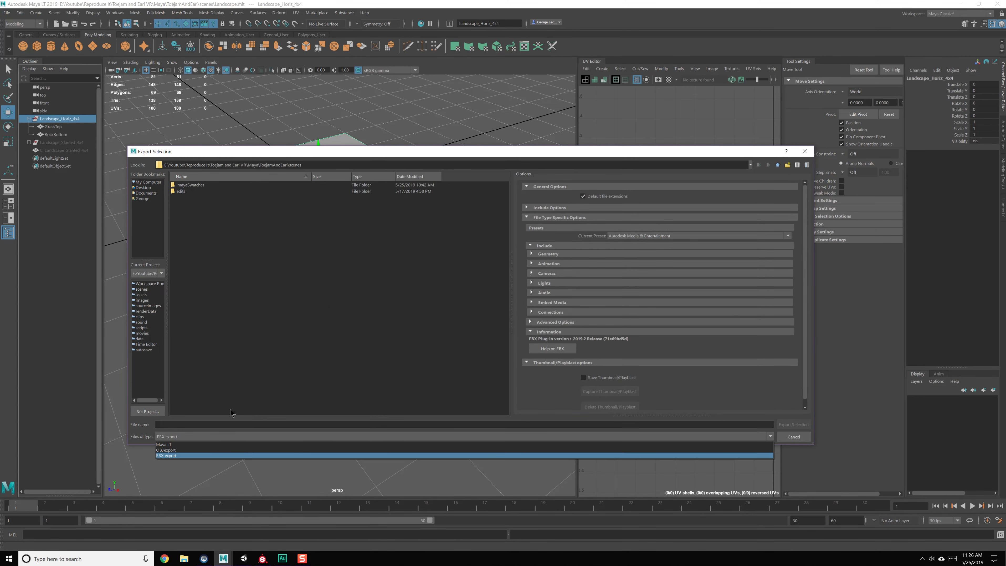
left_click(270, 368)
left_click(780, 164)
left_click(779, 164)
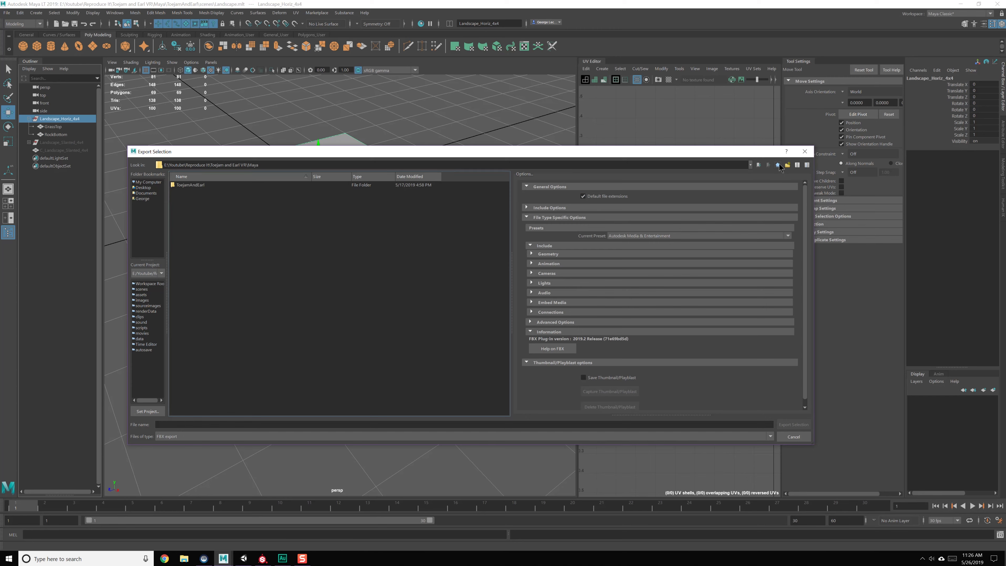
left_click(778, 165)
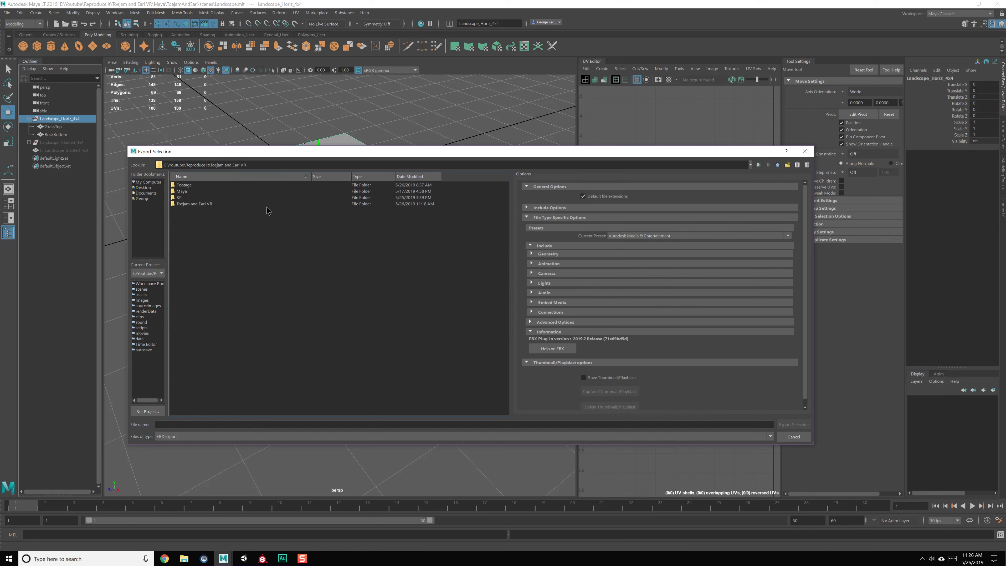
double_click(185, 197)
double_click(186, 185)
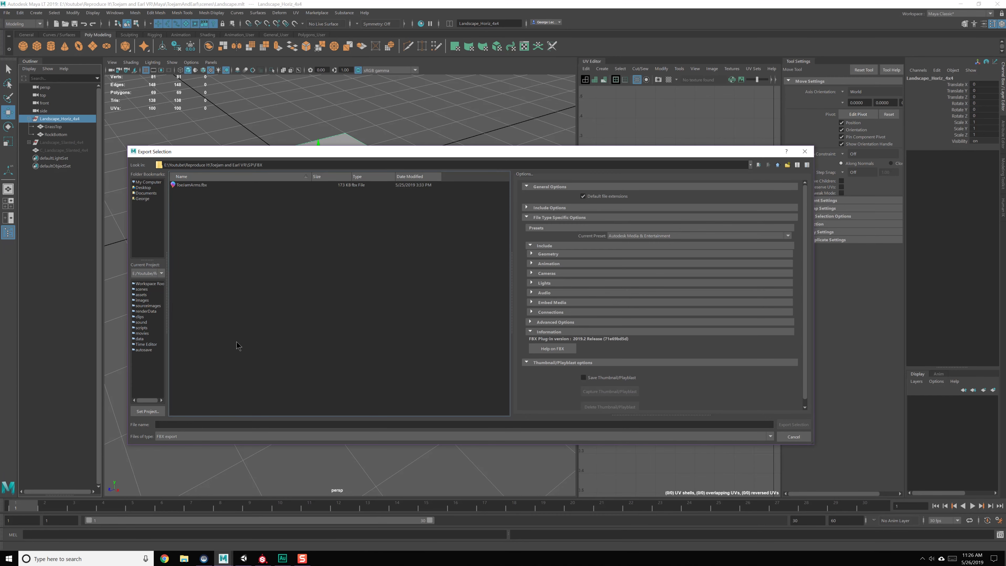
left_click(223, 424)
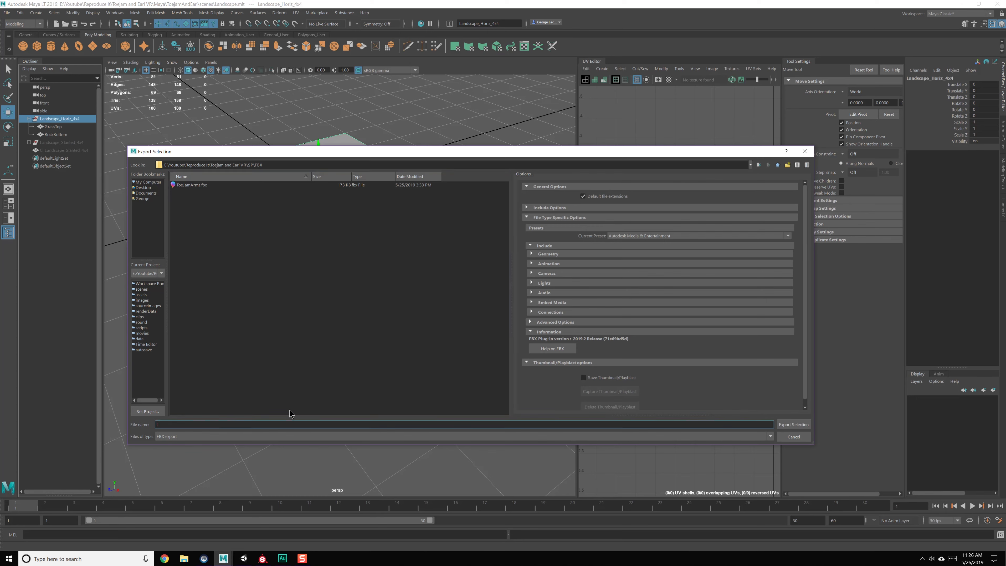
type("LandscapeHoriz4x4")
key("Return")
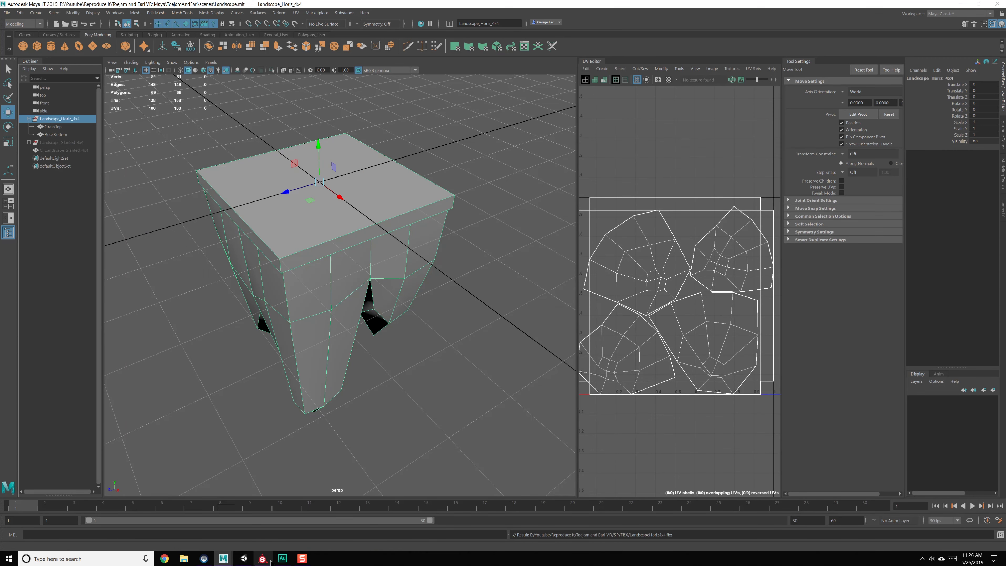
Switch to Substance Painter and start a new project using LandscapeHoriz4x4.fbx as the mesh.
left_click(263, 558)
left_click(5, 15)
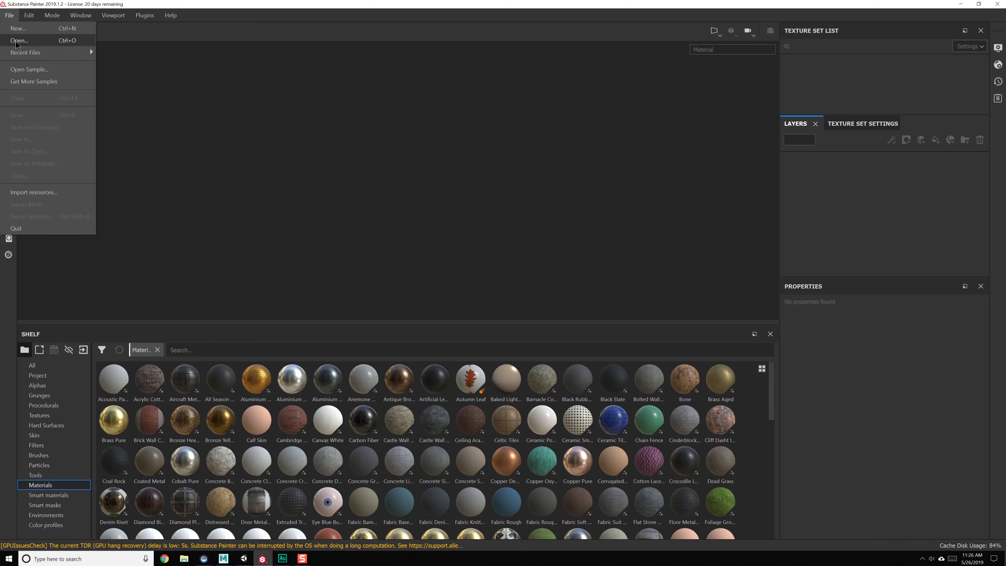
left_click(32, 34)
left_click(612, 170)
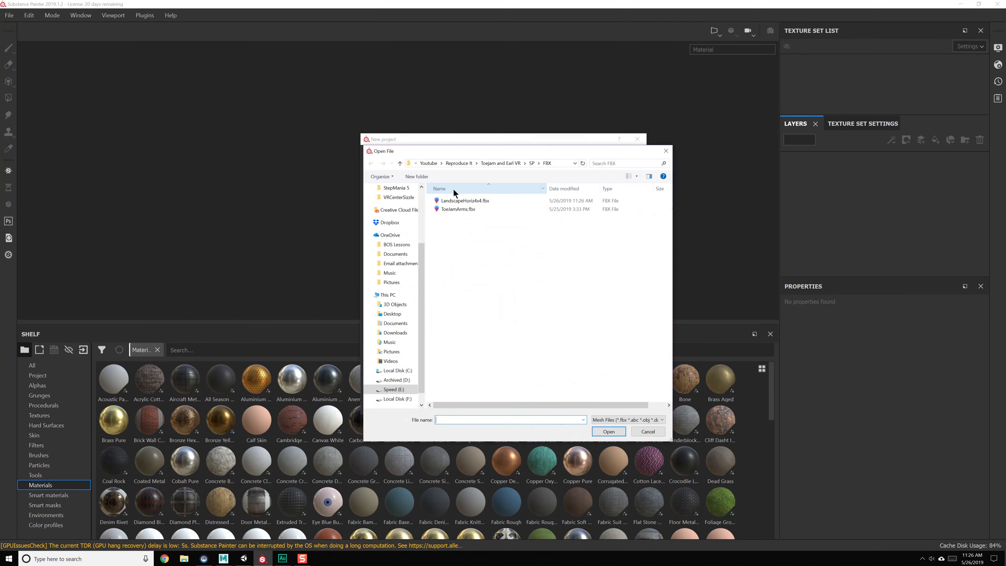
double_click(455, 201)
Keep the PBR - Metallic Roughness template, set the document resolution to 4096 and create the project.
left_click(498, 154)
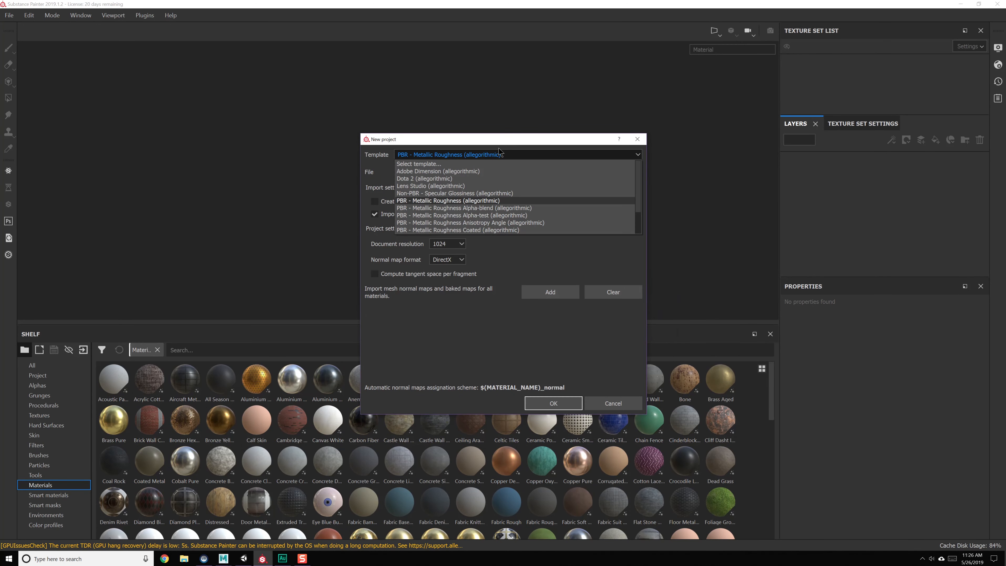
left_click(500, 153)
left_click(461, 243)
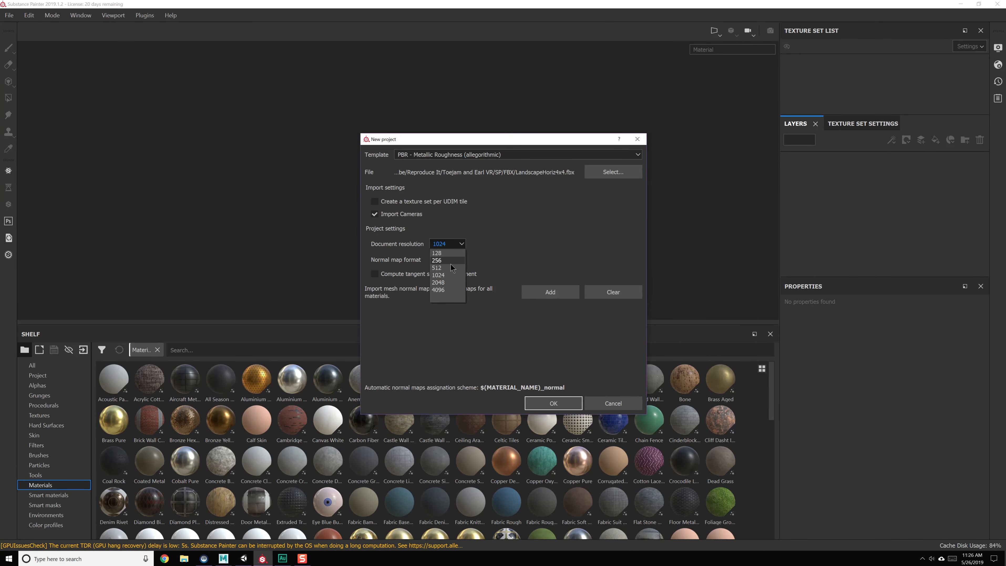
left_click(458, 290)
left_click(537, 404)
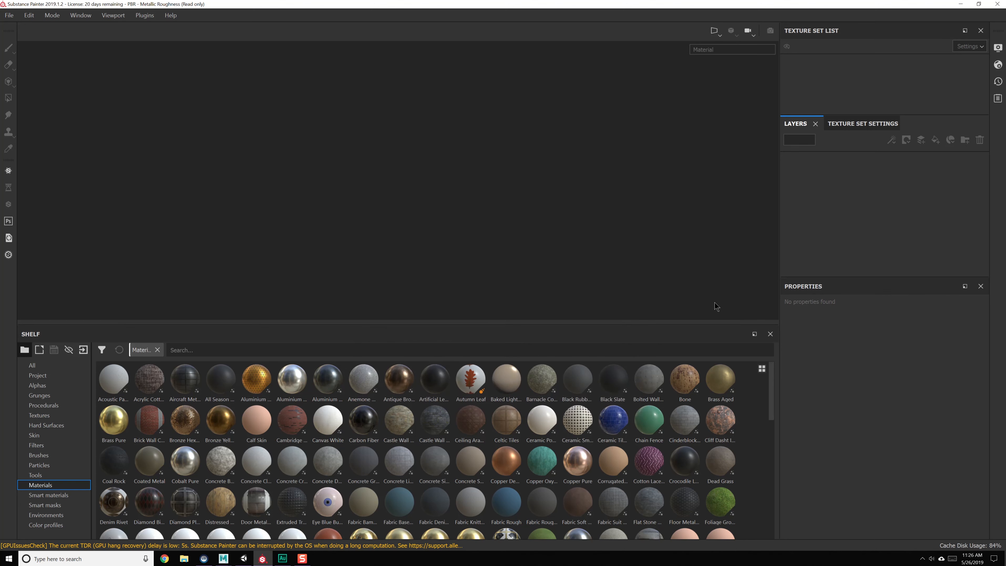
Bake the mesh maps for all texture sets at an output size of 1024.
left_click_drag(579, 175, 613, 217, "alt")
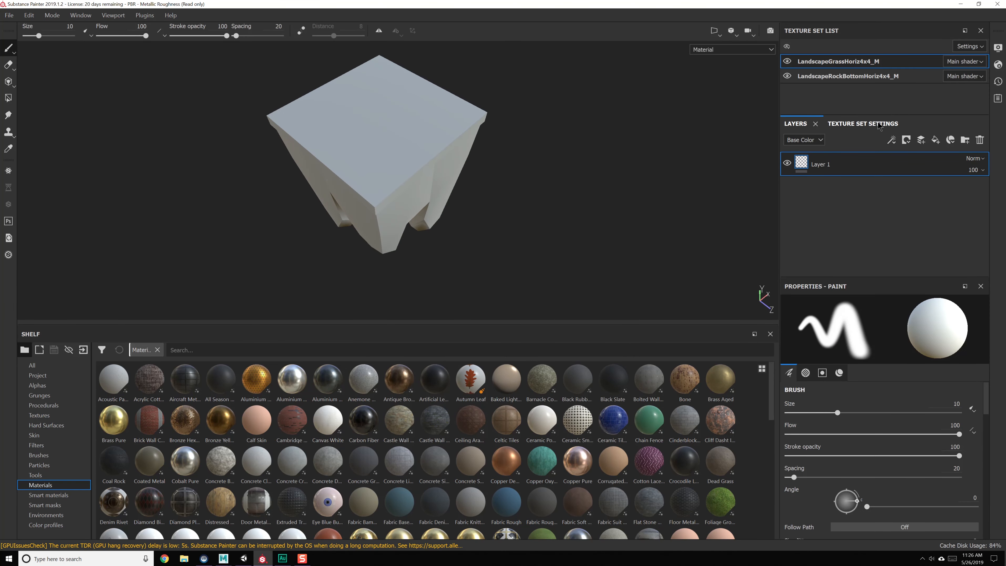
left_click(862, 124)
scroll(936, 186, "down", 5)
left_click(936, 216)
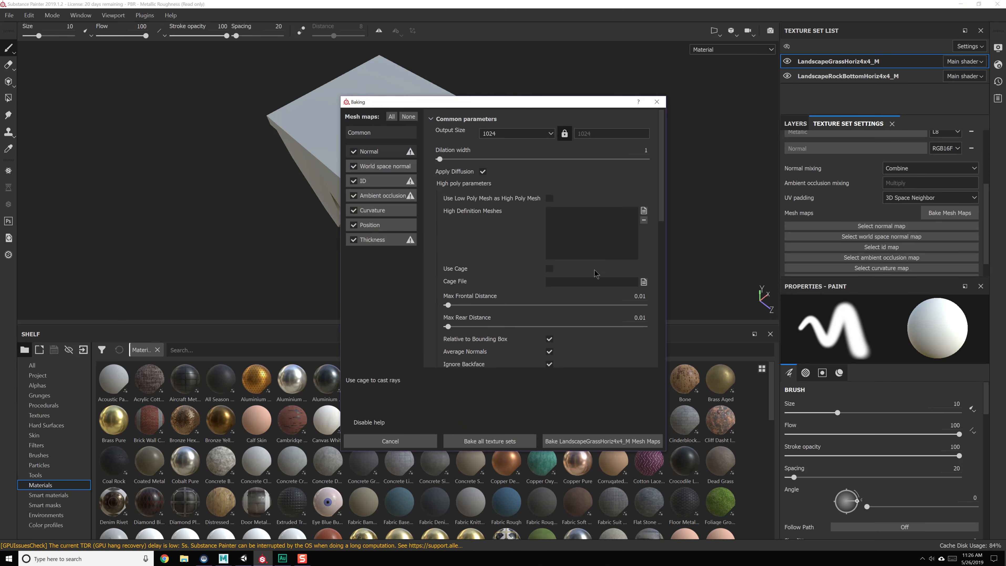
left_click(517, 443)
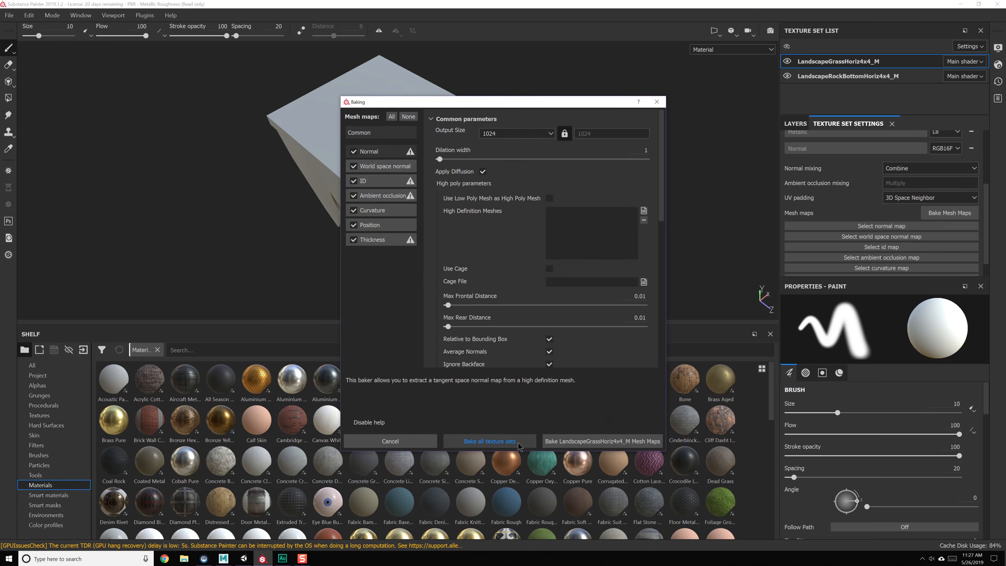
Search the materials for grass and add Grass Patterned as a fill layer below Layer 1 in the LandscapeGrassHoriz4x4_M texture set.
left_click_drag(535, 188, 589, 231, "alt")
left_click_drag(537, 163, 527, 193, "alt")
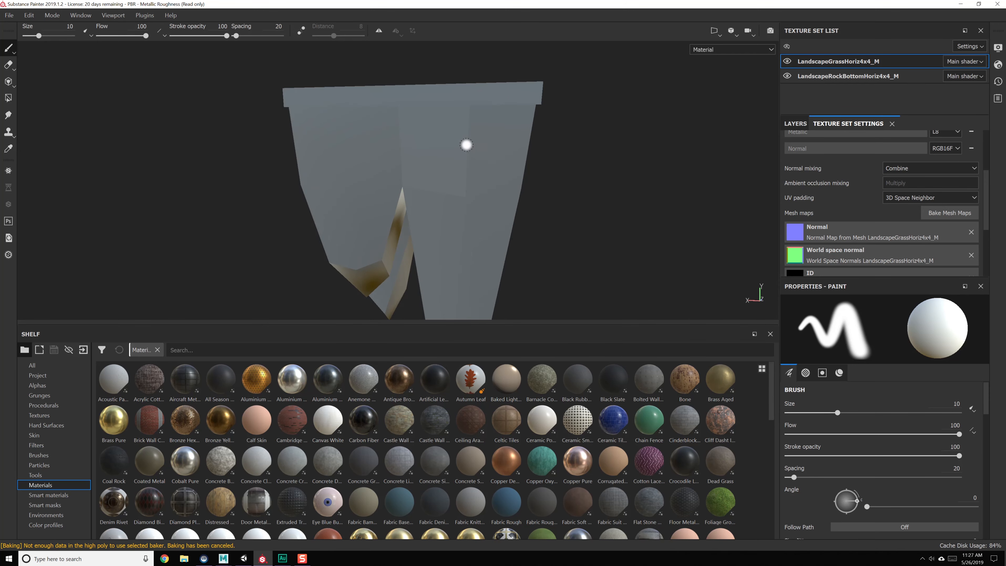
mouse_move(437, 113)
left_mouse_down("alt")
mouse_move(433, 197)
mouse_move(534, 173)
mouse_move(597, 197)
mouse_move(400, 227)
mouse_move(459, 205)
mouse_move(514, 201)
mouse_move(362, 198)
mouse_move(459, 130)
mouse_move(491, 204)
mouse_move(510, 198)
left_mouse_up("alt")
left_click(794, 125)
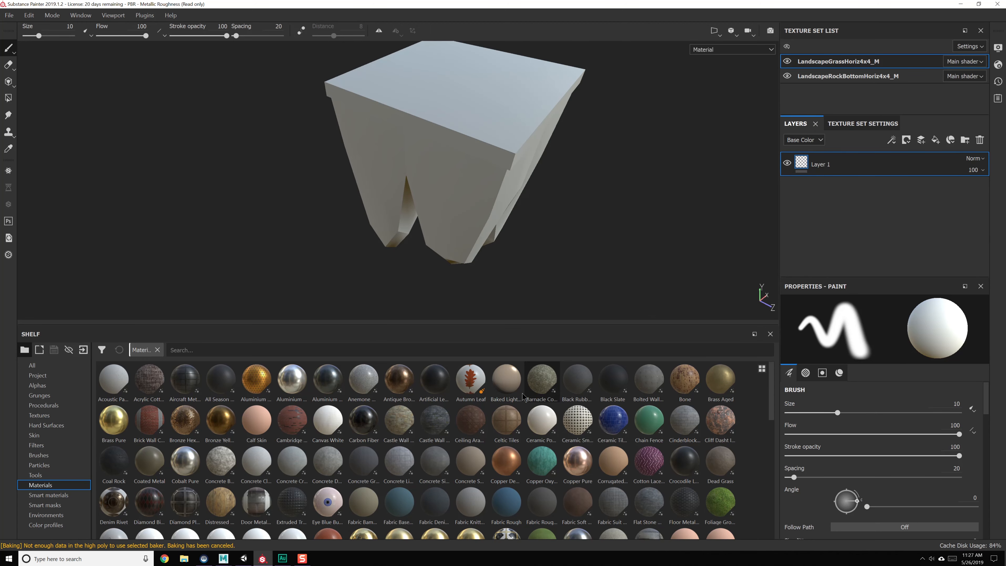
left_click(186, 350)
type("grass")
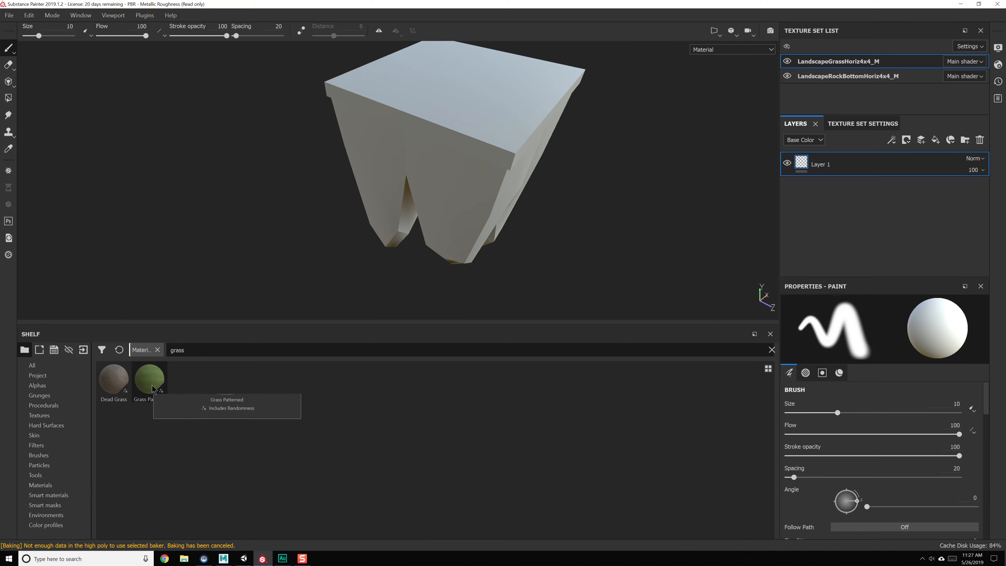
left_click_drag(153, 380, 793, 214)
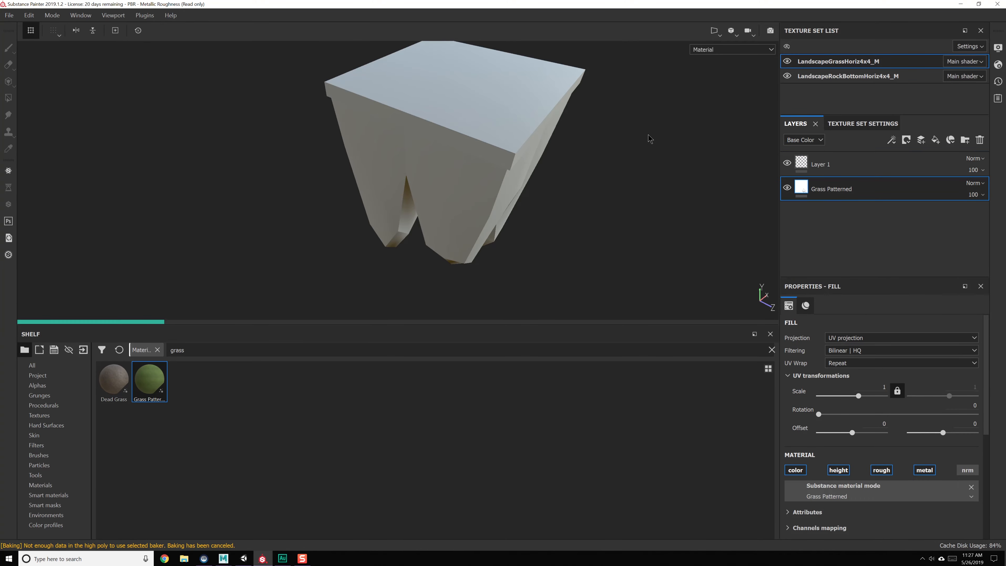
Set the UV scale of the Grass Patterned fill layer to 0.61.
middle_click_drag(646, 138, 564, 195, "alt")
left_click_drag(564, 195, 548, 217, "alt")
scroll(511, 175, "up", 3)
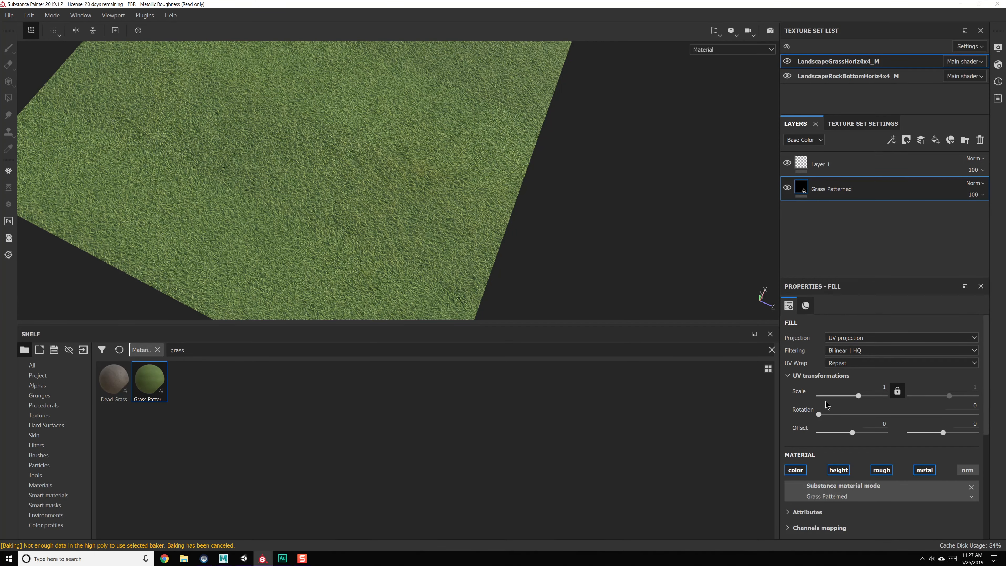
left_click_drag(859, 396, 857, 400)
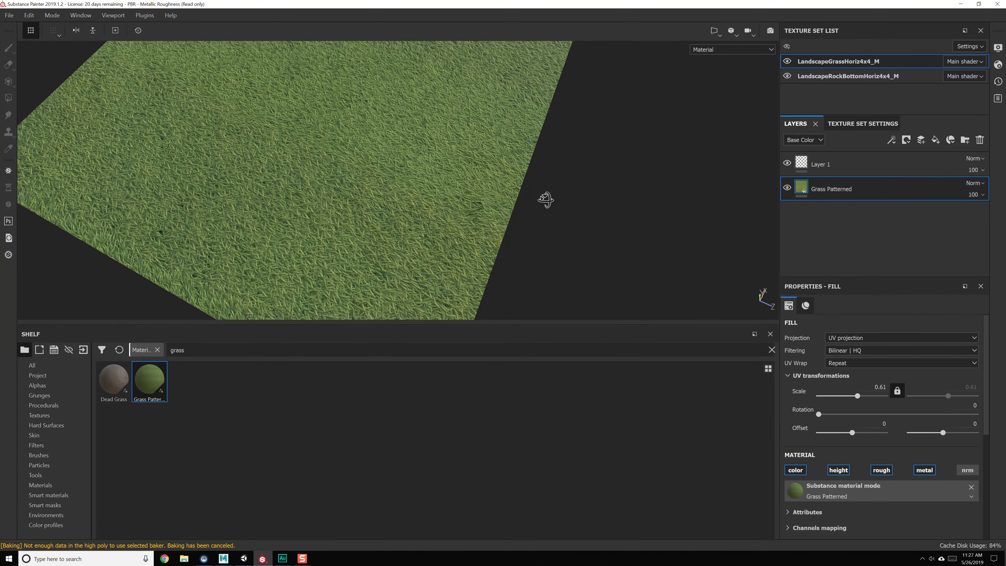
Add the Dead Grass material as a fill layer between Layer 1 and Grass Patterned.
left_click_drag(545, 200, 547, 161, "alt")
left_click_drag(582, 211, 448, 279, "alt")
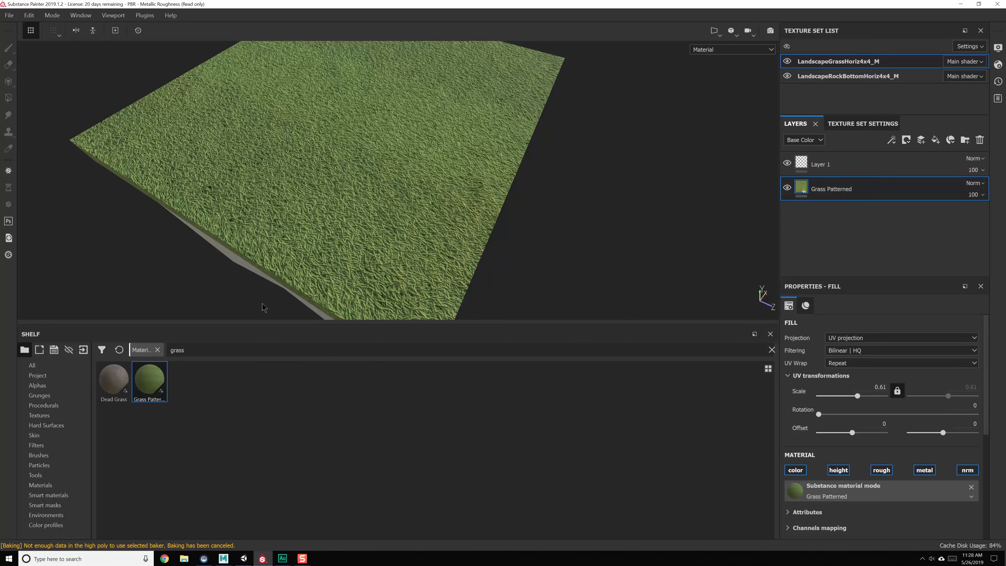
left_click_drag(124, 386, 890, 183)
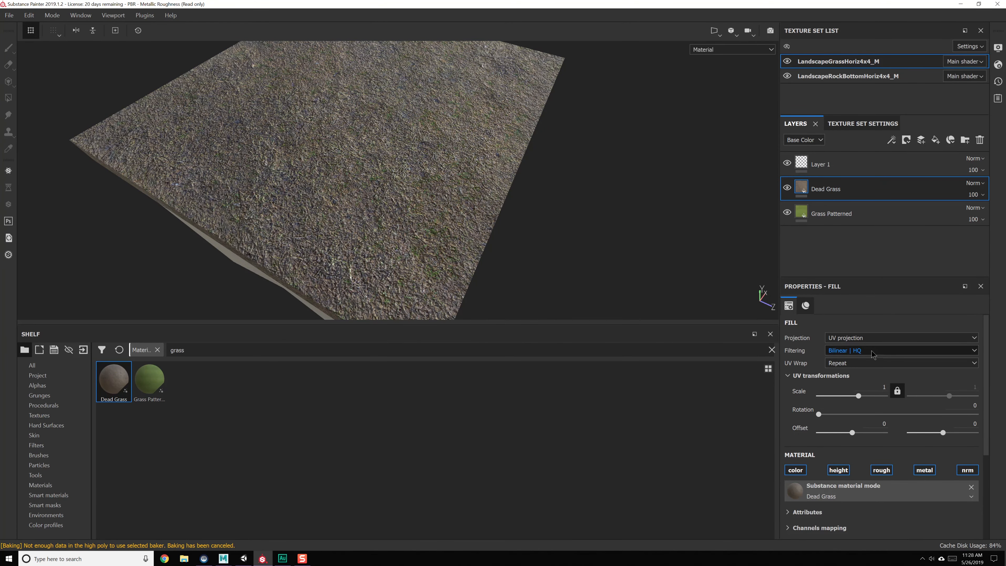
Set the Dead Grass layer's UV scale to 0.61 and its Height channel blending mode to Replace.
left_click_drag(853, 401, 845, 402)
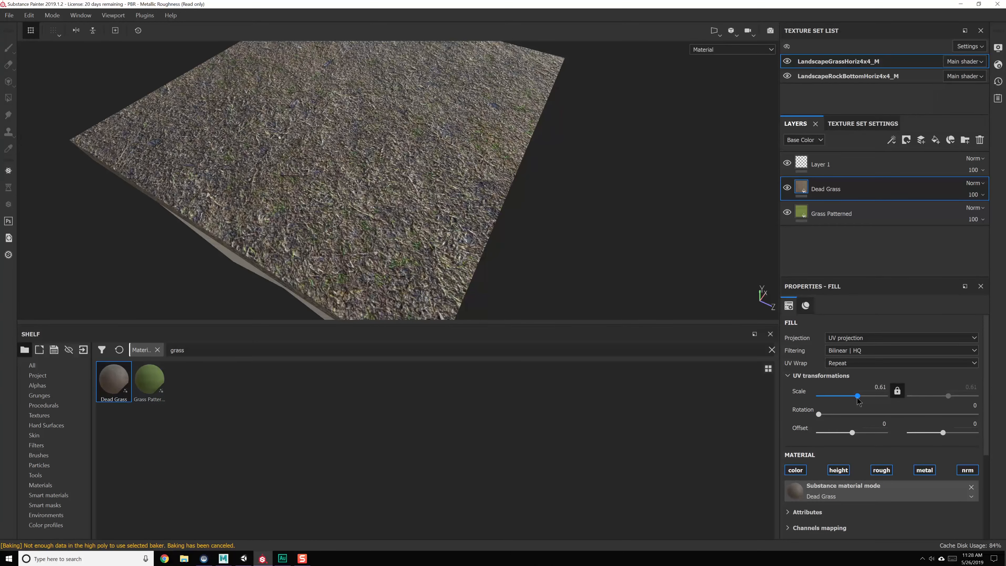
left_click(804, 139)
left_click(801, 157)
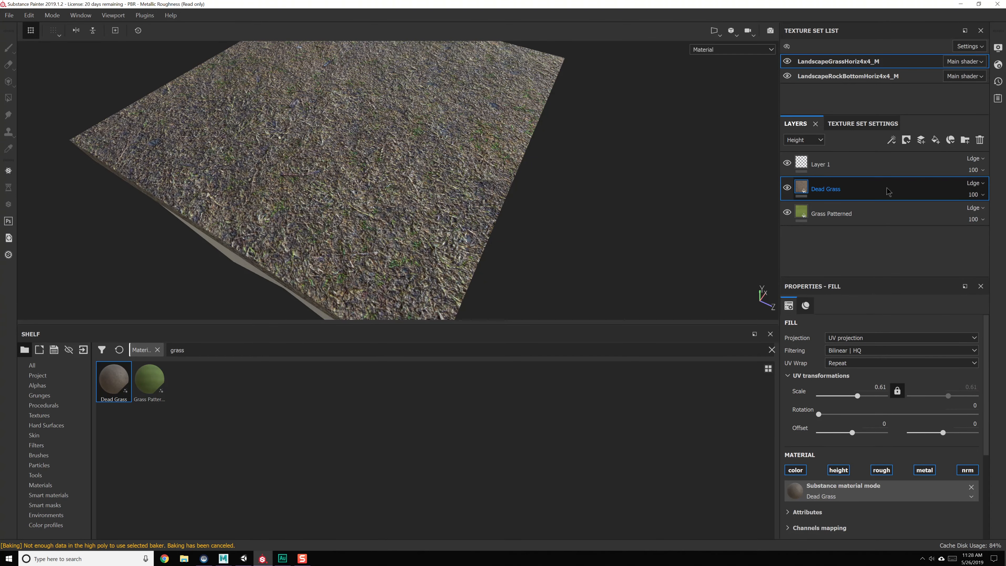
left_click(980, 183)
Set the Dead Grass layer's blending mode to Replace in the Normal channel.
left_click(804, 139)
left_click(804, 139)
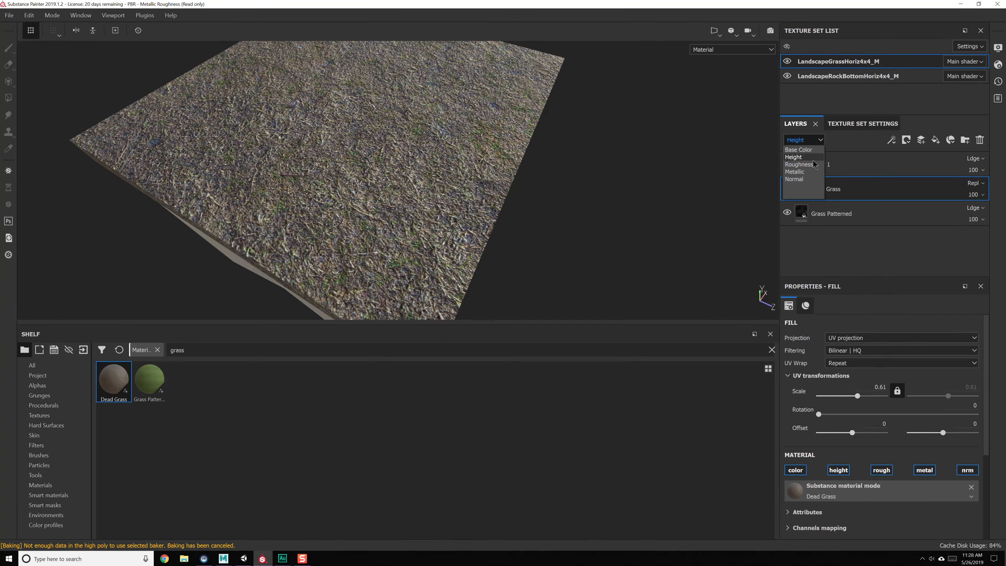
left_click(812, 183)
left_click(980, 183)
left_click(958, 208)
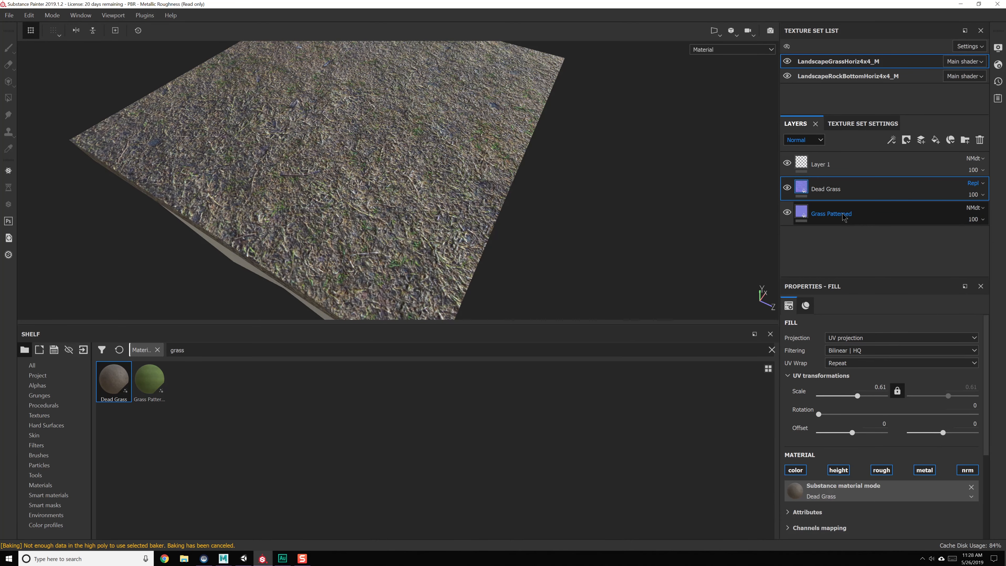
Return the layer stack to the Base Color channel and add a black mask to the Dead Grass layer.
left_click(804, 139)
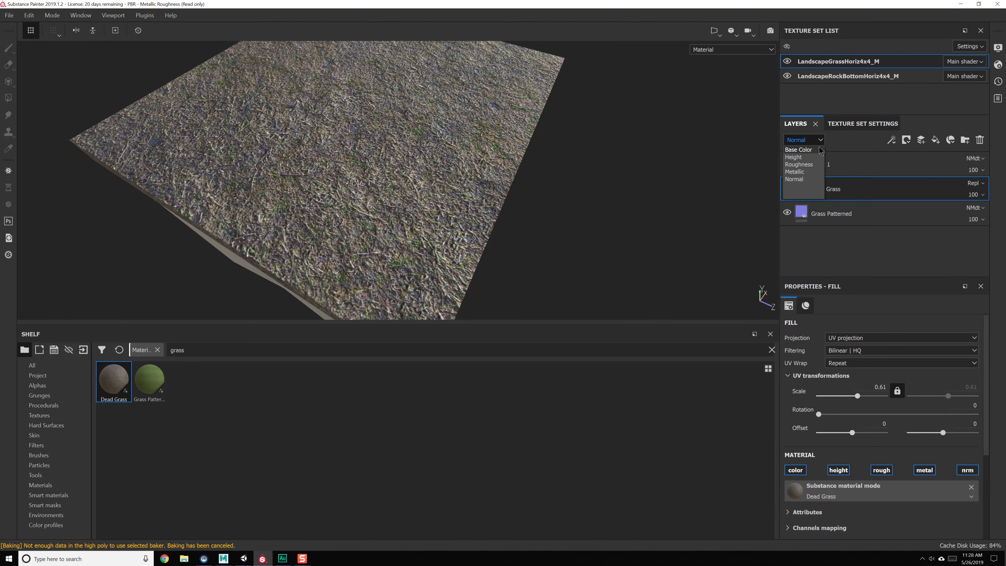
left_click(800, 145)
right_click(834, 188)
left_click(866, 6)
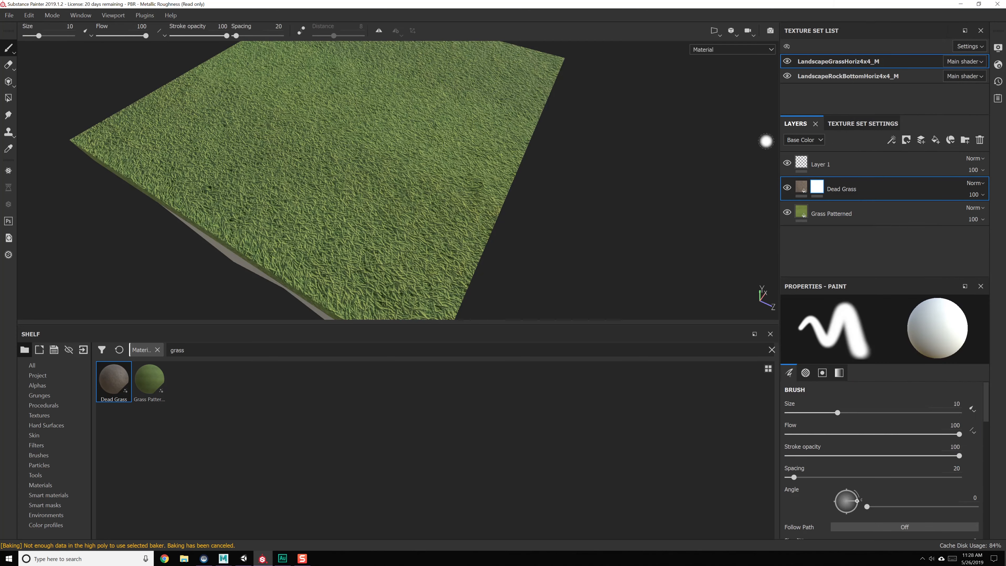
middle_click_drag(134, 142, 302, 157, "alt")
left_click_drag(302, 157, 279, 168, "alt")
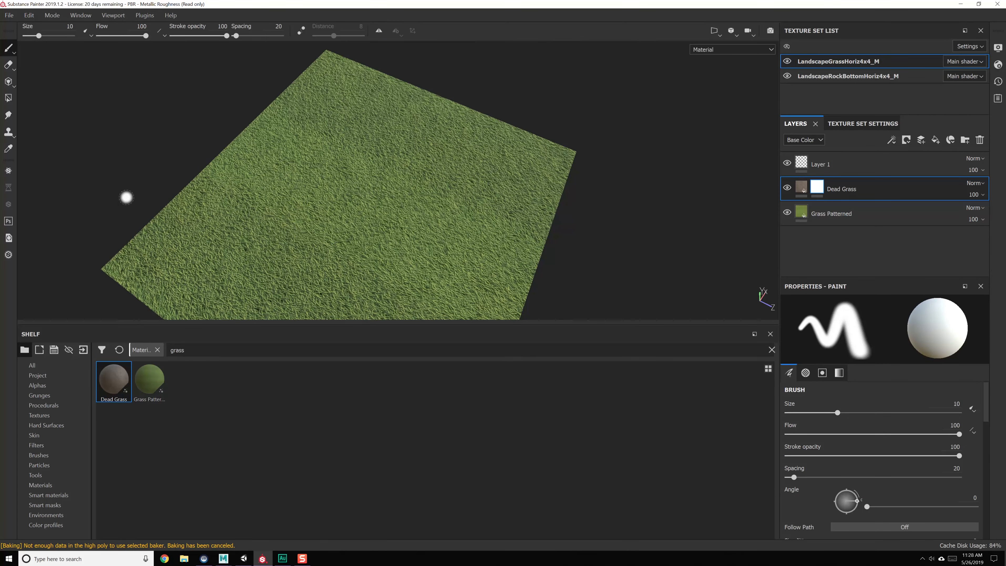
Paint irregular patches across the grass surface in the Dead Grass mask using the Brush Paper Dirty Drop alpha at brush size 100.
right_click_drag(347, 225, 360, 225, "ctrl")
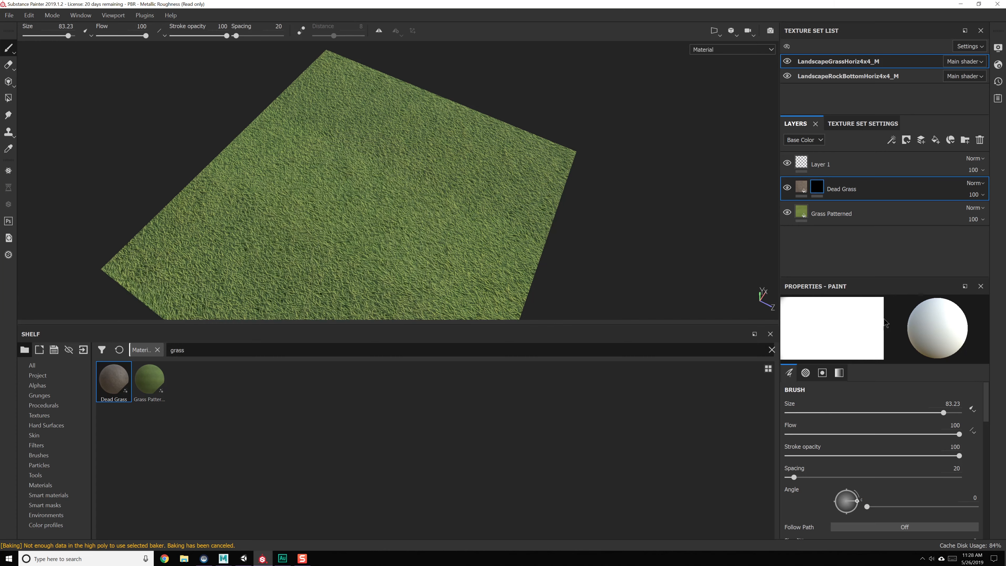
scroll(892, 435, "down", 8)
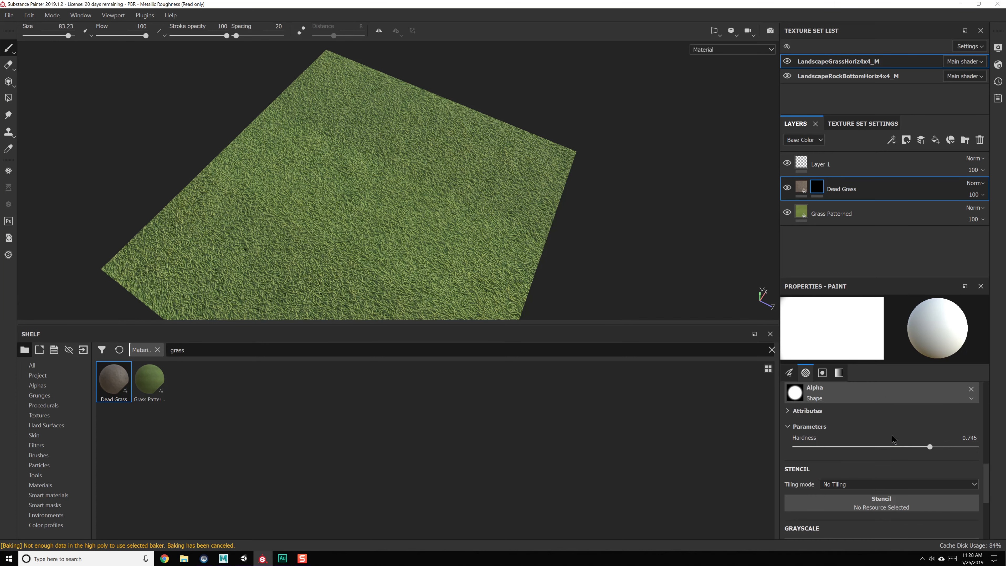
scroll(892, 435, "up", 2)
left_click(906, 459)
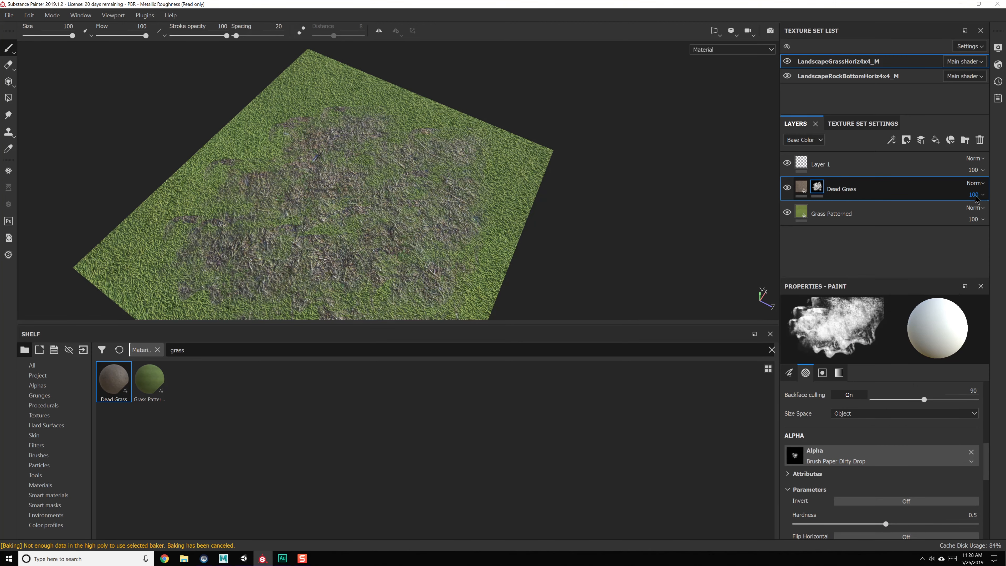
Reduce the Dead Grass layer's Base Color opacity to 14.
left_click(975, 196)
left_click(965, 214)
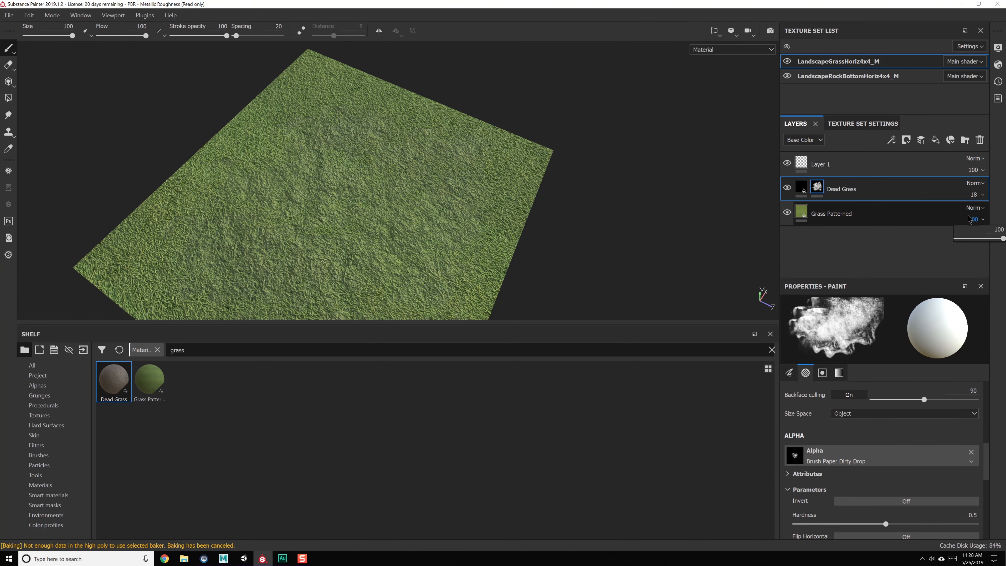
left_click(975, 196)
left_click(972, 215)
left_click_drag(482, 234, 562, 225, "alt")
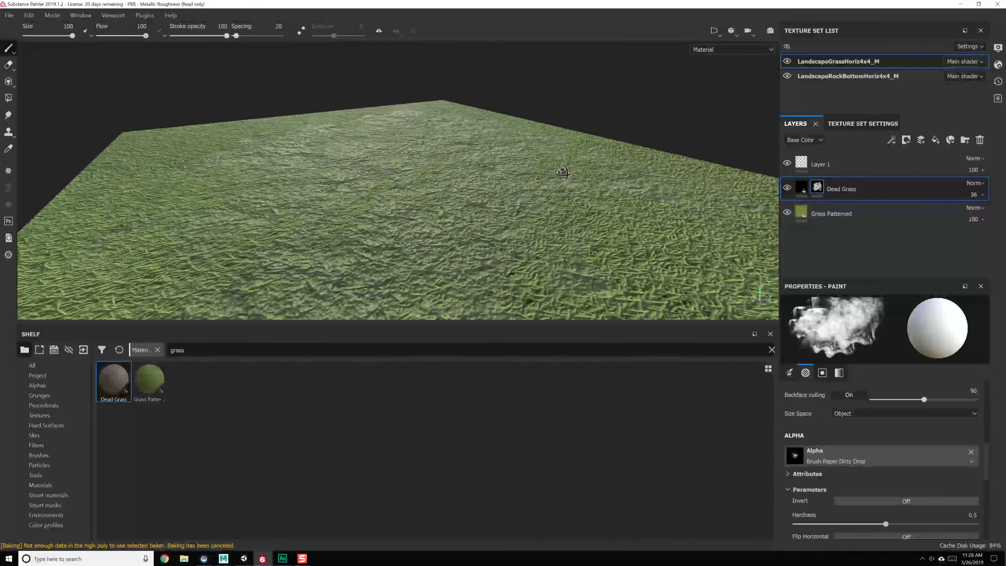
left_click(982, 194)
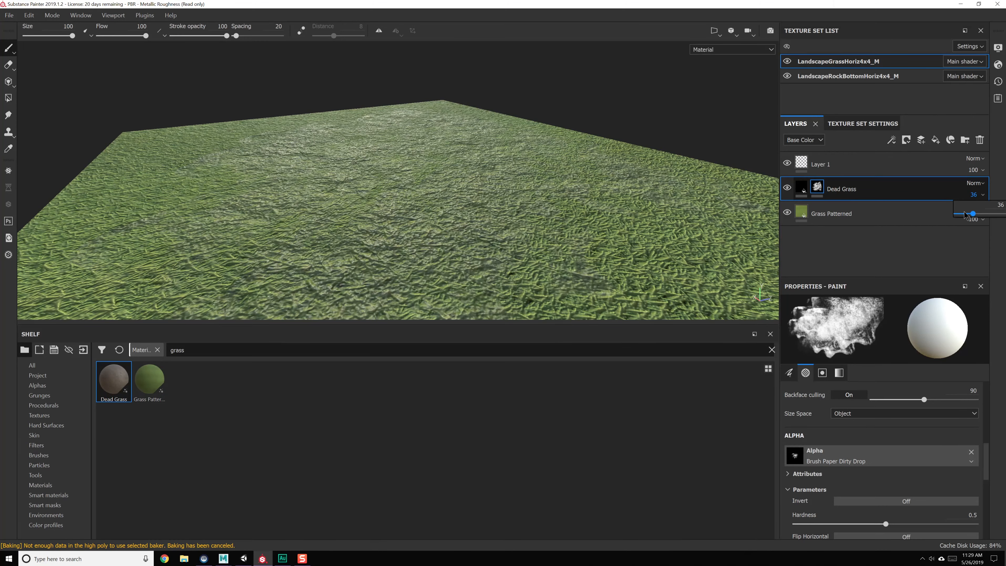
left_click(965, 214)
left_click_drag(964, 214, 962, 214)
Examine the grass surface with the Dead Grass layer hidden and shown.
mouse_move(396, 166)
left_mouse_down("alt")
mouse_move(383, 204)
mouse_move(528, 191)
mouse_move(510, 171)
mouse_move(510, 117)
mouse_move(514, 220)
left_mouse_up("alt")
scroll(511, 210, "up", 3)
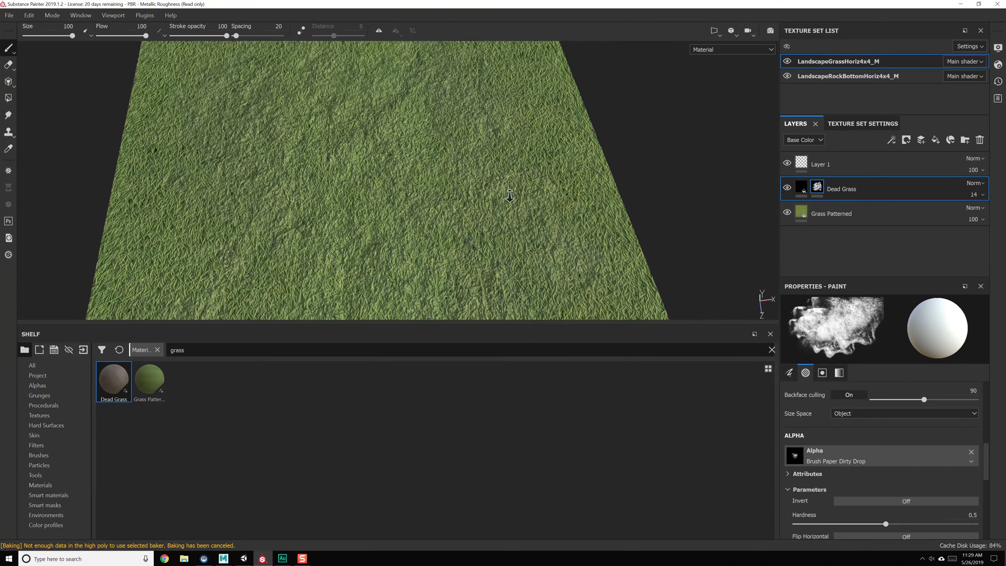
scroll(514, 220, "up", 3)
scroll(514, 219, "down", 6)
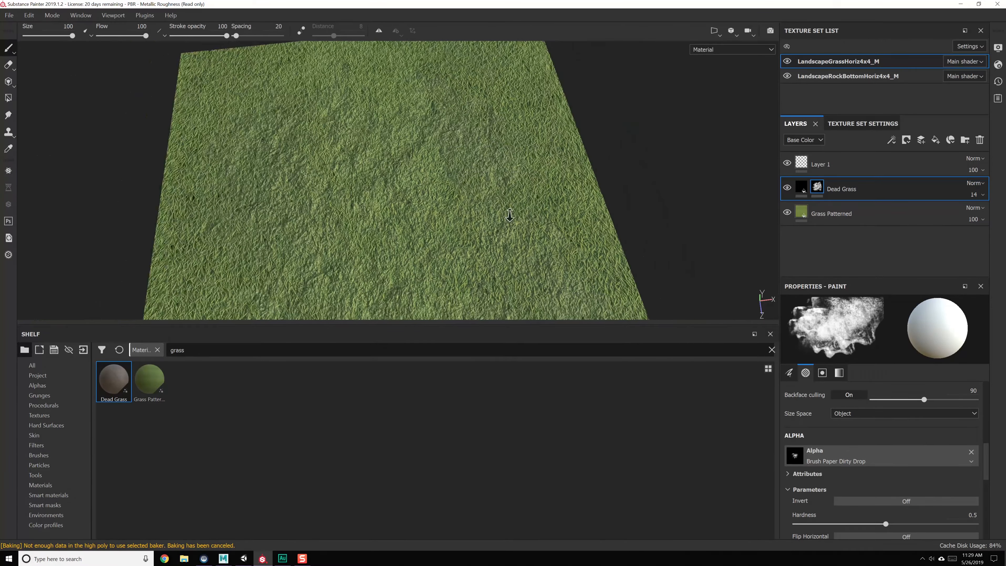
middle_click_drag(491, 179, 526, 136, "alt")
left_click(788, 188)
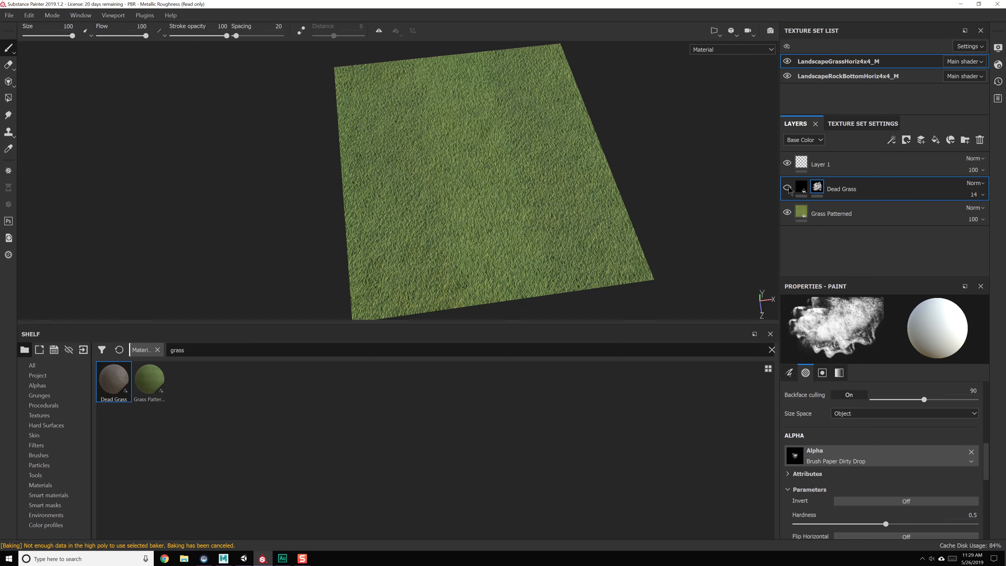
left_click(788, 188)
left_click(788, 187)
left_click(787, 187)
left_click(787, 187)
left_click(787, 188)
Set the Dead Grass layer's opacity to 36 in the Metallic channel and 29 in the Roughness channel.
left_click(821, 141)
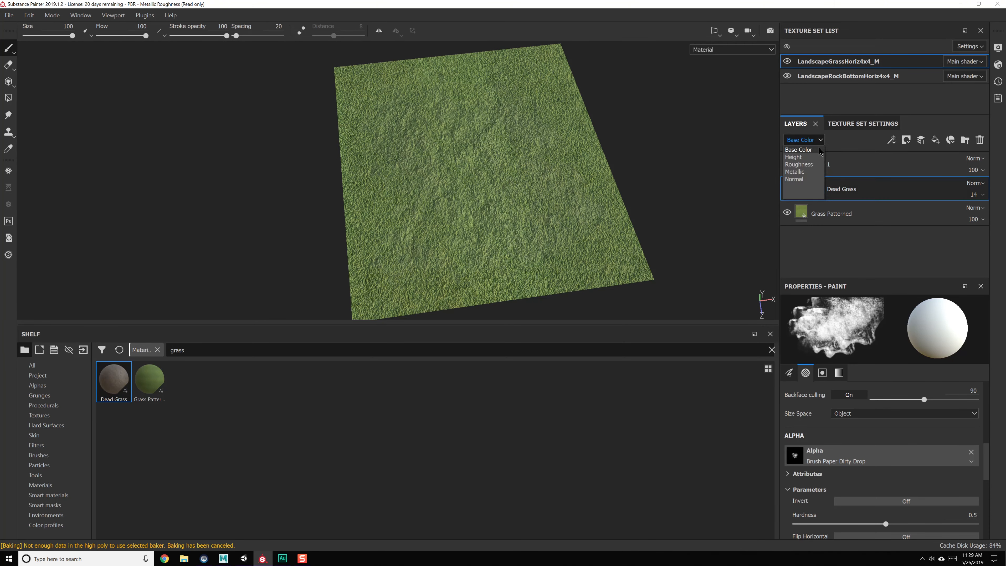
left_click(798, 172)
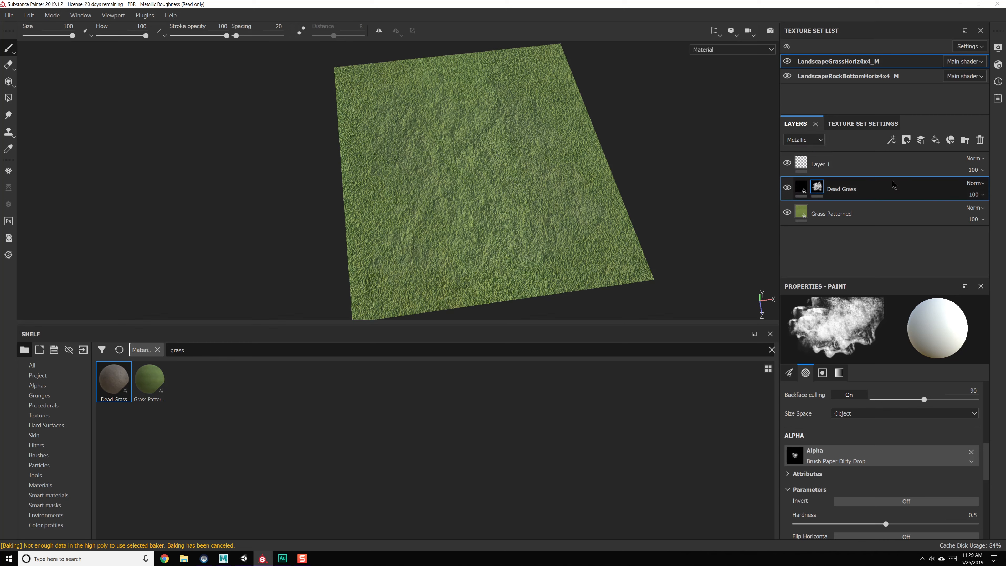
left_click(982, 196)
left_click(974, 209)
left_click(820, 141)
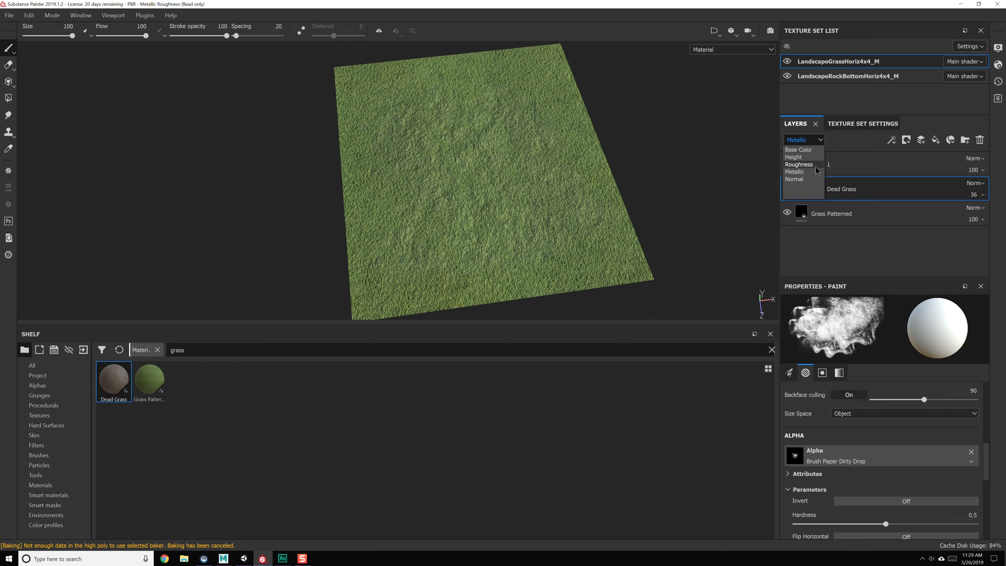
left_click(808, 164)
left_click(968, 213)
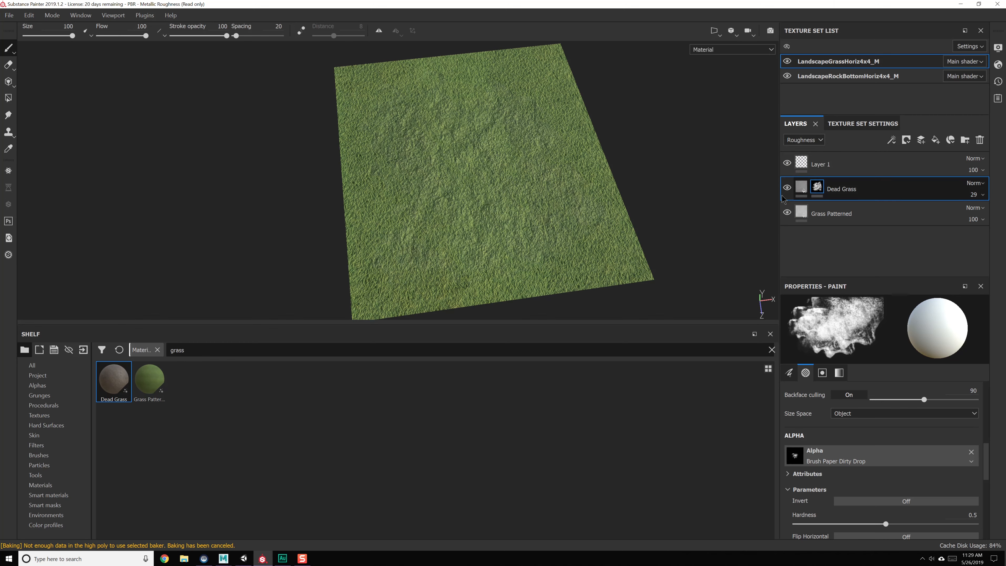
Check the block with the Dead Grass layer toggled, and delete that layer.
left_click_drag(577, 238, 654, 160, "alt")
left_click(788, 188)
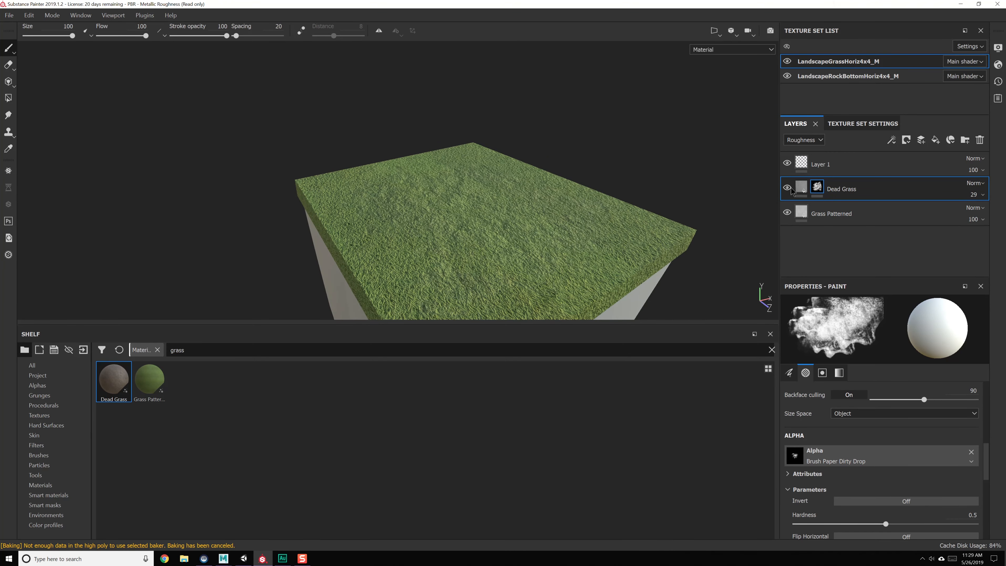
left_click(980, 141)
Search the shelf materials for rock and try to bring up the Substance Source window.
middle_click_drag(599, 233, 610, 158, "alt")
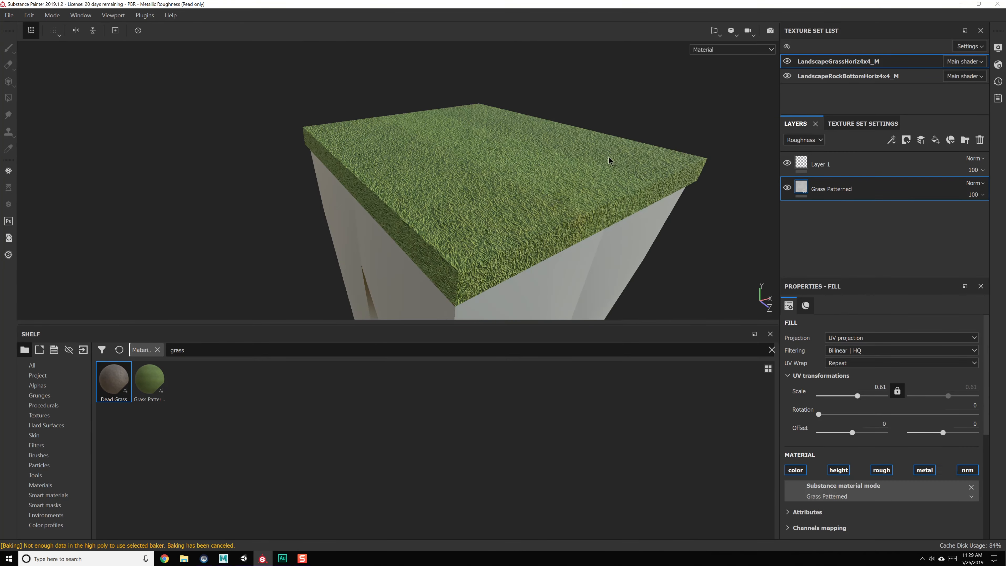
middle_click_drag(558, 205, 554, 195, "alt")
right_click_drag(554, 196, 551, 103, "alt")
left_click_drag(551, 104, 532, 182, "alt")
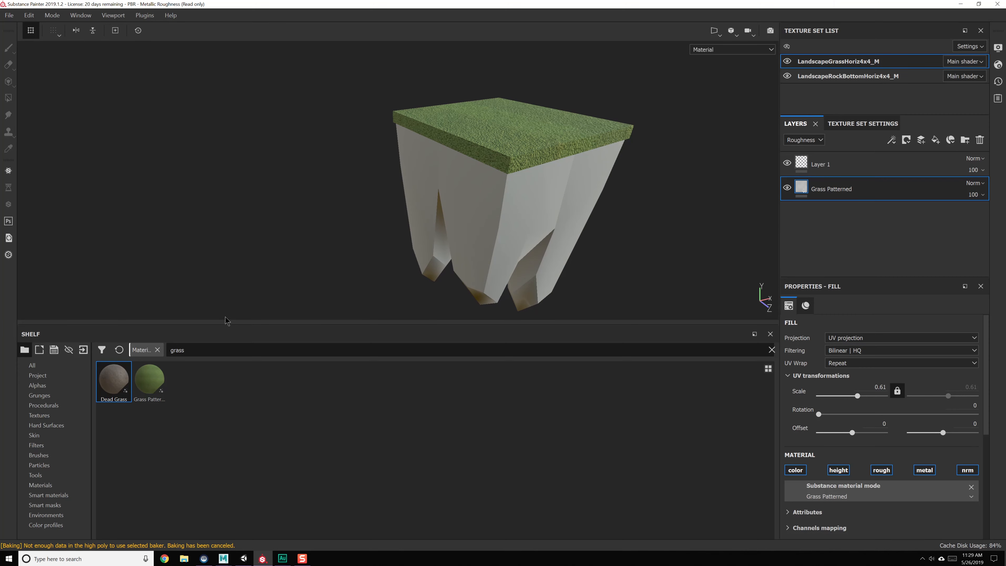
type("rock")
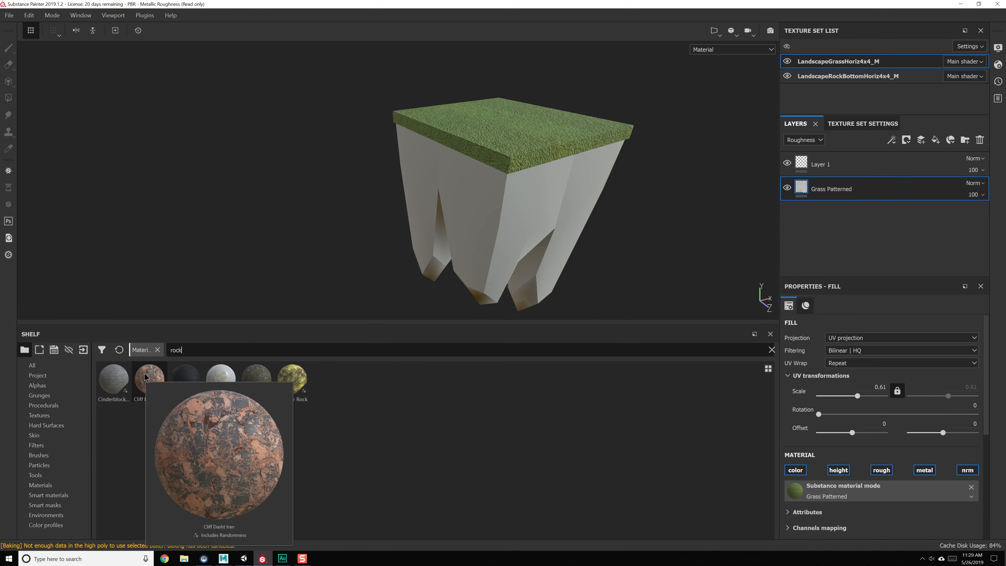
mouse_move(219, 378)
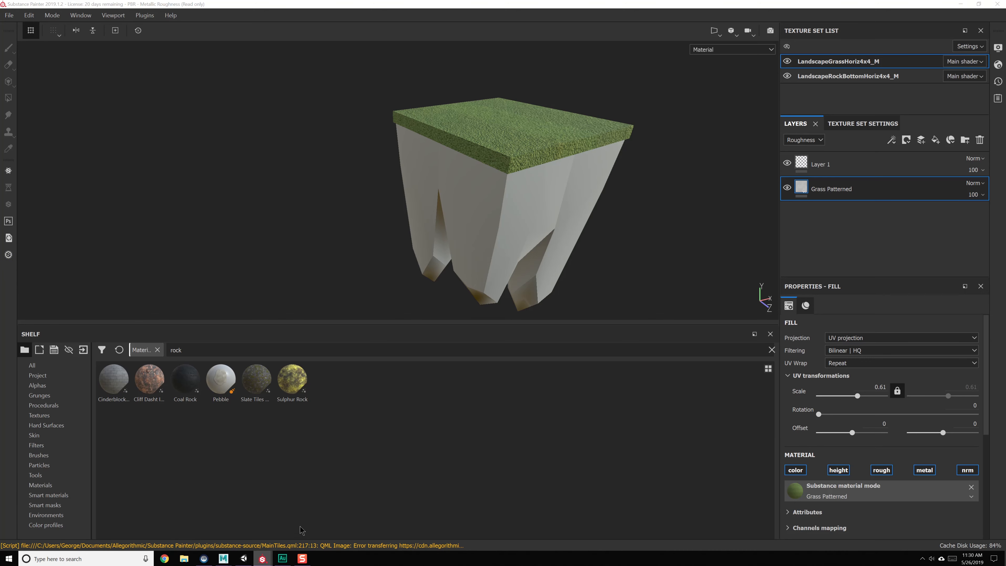
mouse_move(262, 558)
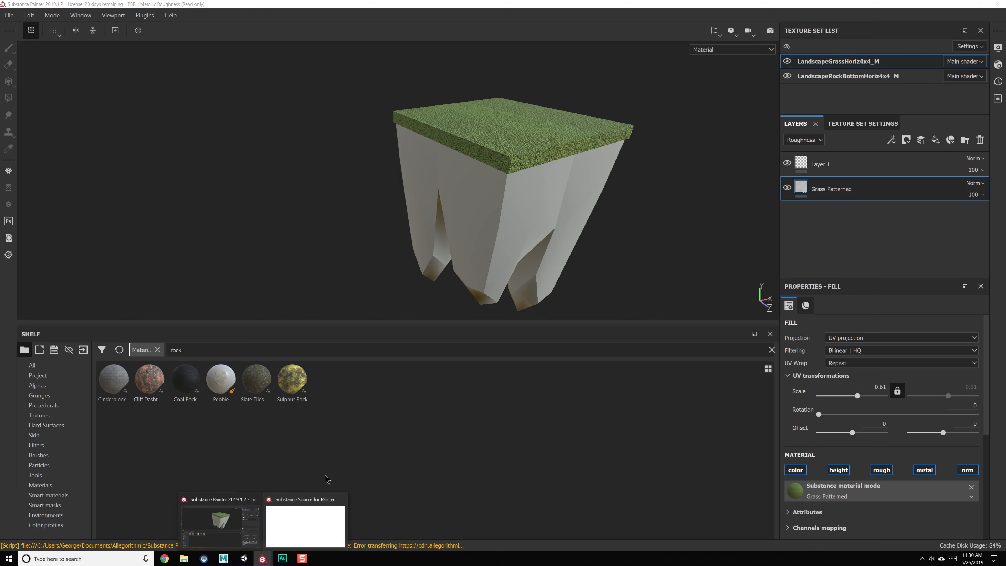
left_click(317, 499)
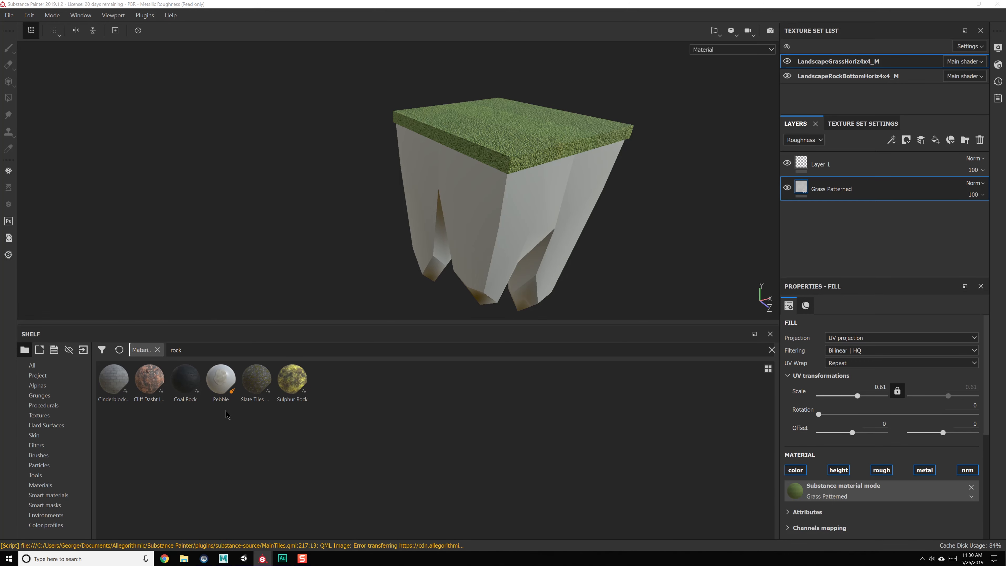
Add Cliff Dasht Iran as a fill layer below Grass Patterned and also in the LandscapeRockBottomHoriz4x4_M texture set.
left_click_drag(144, 387, 844, 217)
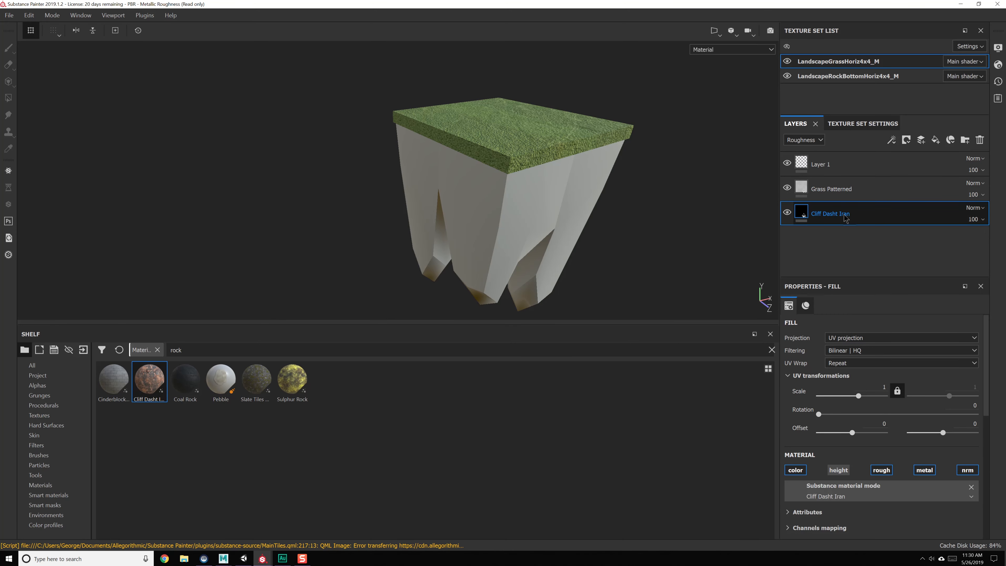
left_click(848, 76)
left_click_drag(149, 380, 862, 243)
left_click_drag(633, 246, 571, 225, "alt")
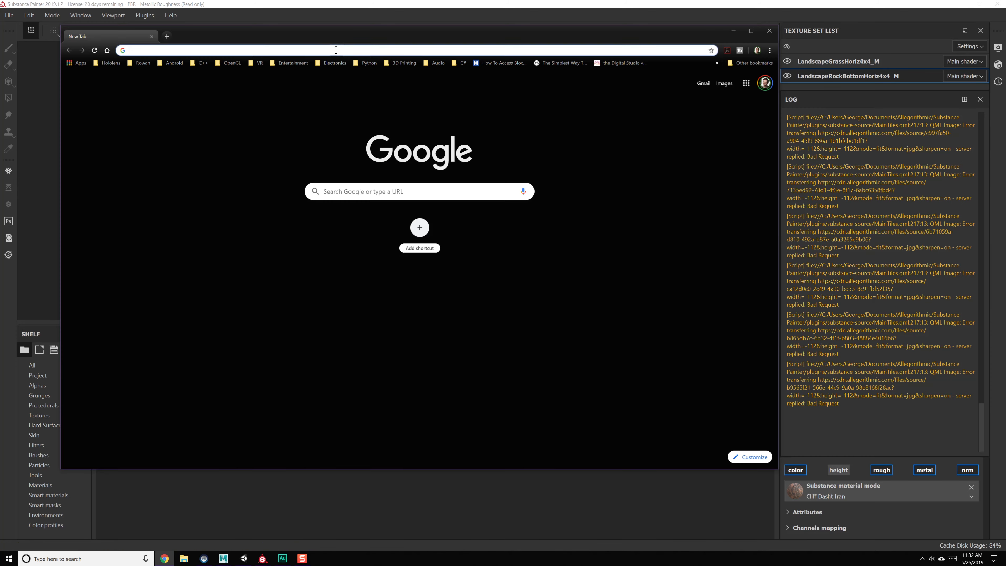
In Chrome, search the web for "substance source button not working in substance painter" and read the forum workaround.
left_click(335, 50)
type("substance ")
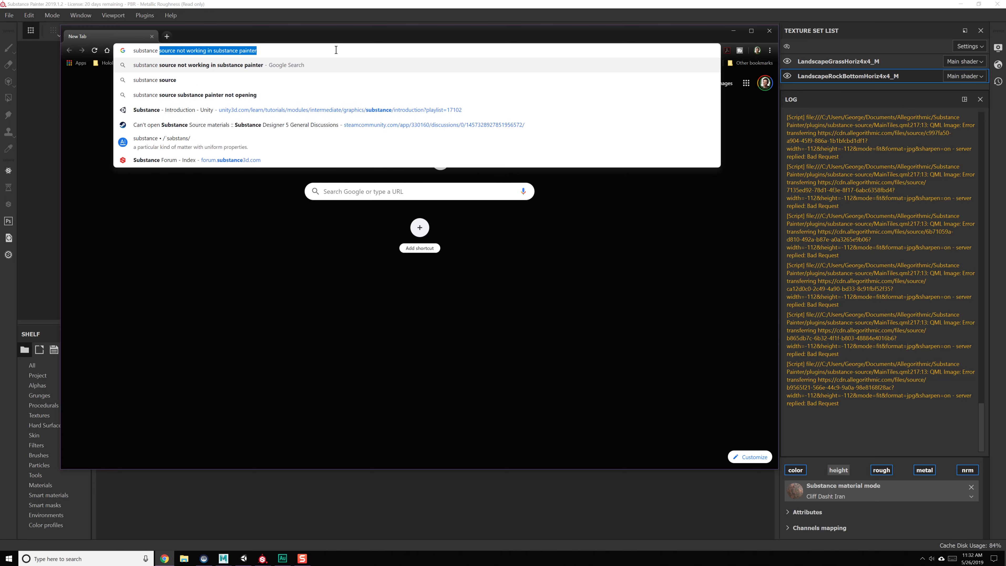
type("source button ")
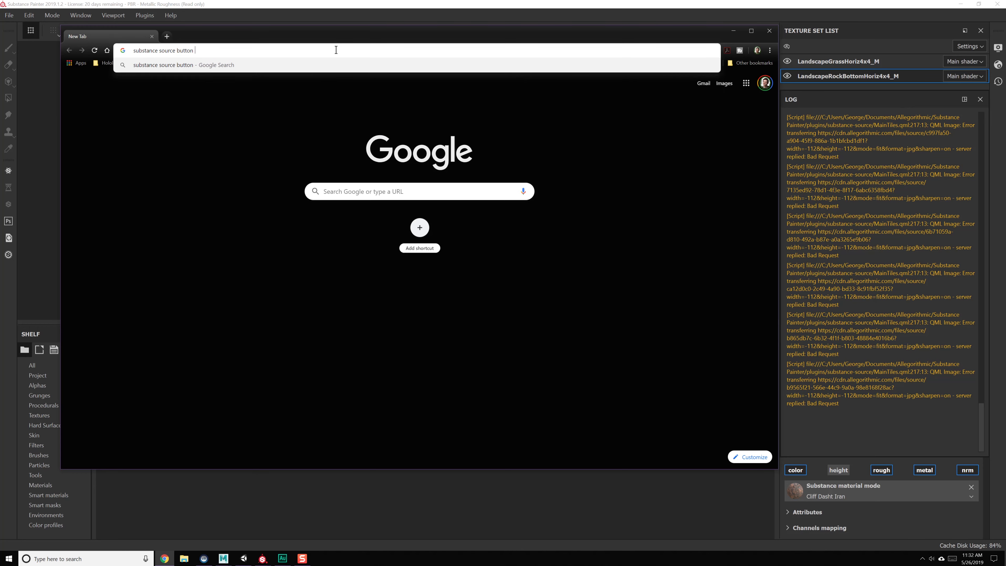
type("not working in substance pa")
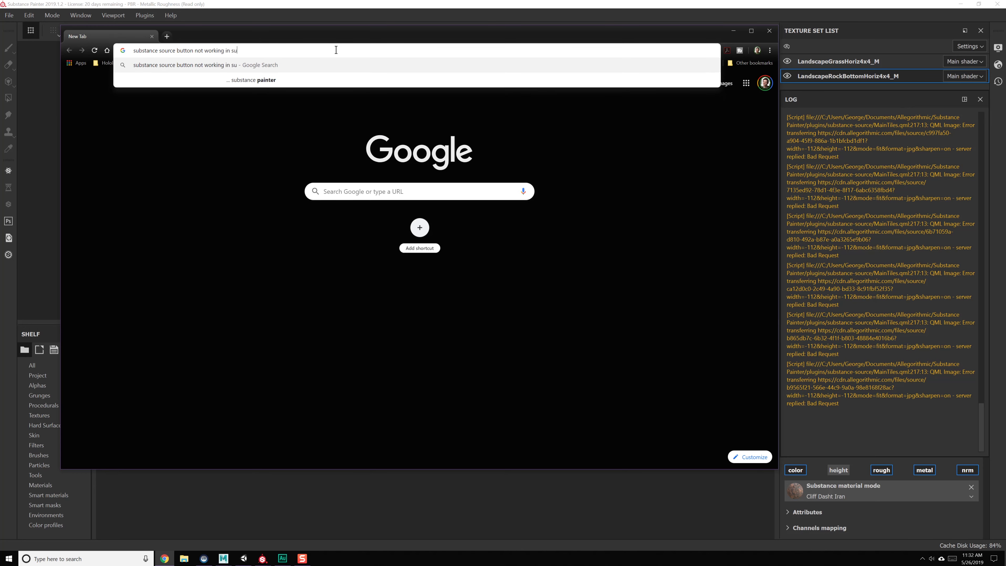
type("inter")
key("Return")
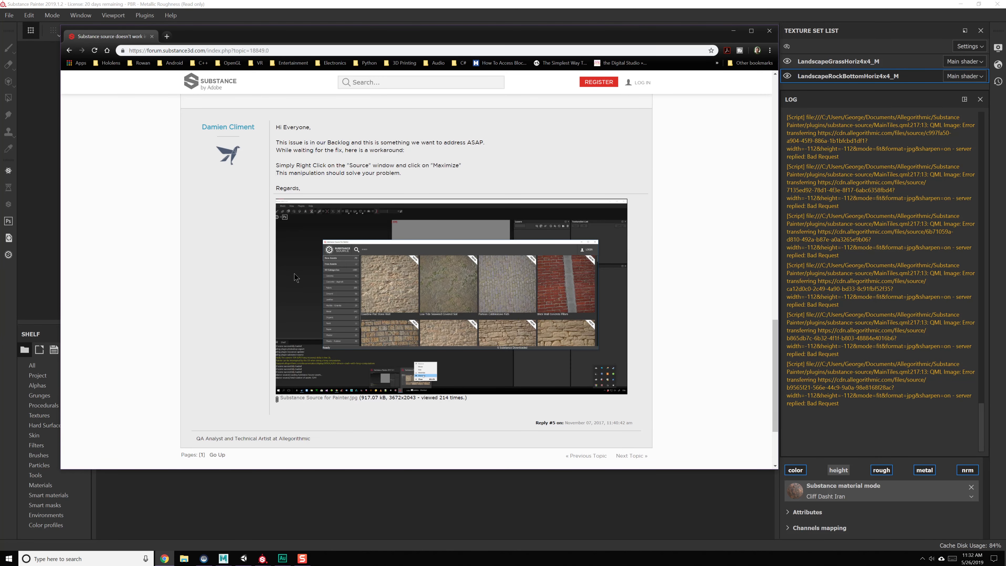
Maximize the Substance Source for Painter window.
mouse_move(261, 559)
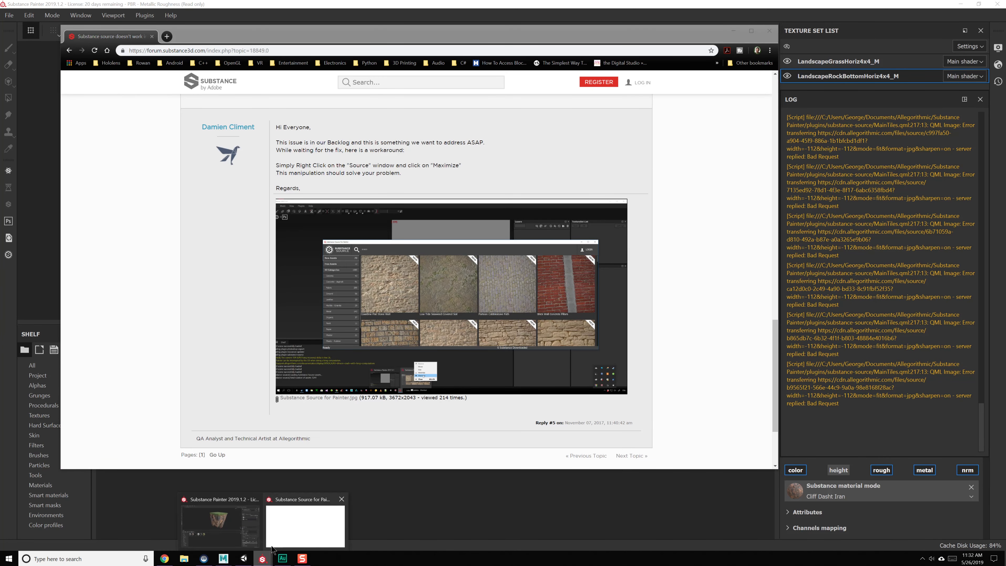
right_click(291, 529)
left_click(308, 512)
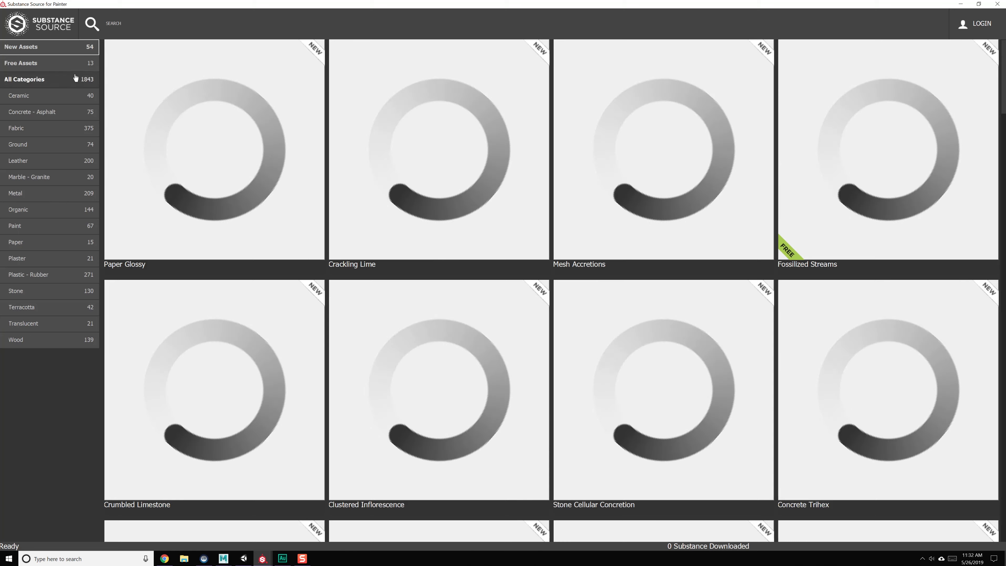
Show the Ground category in Substance Source and search the library for "rock".
left_click(31, 144)
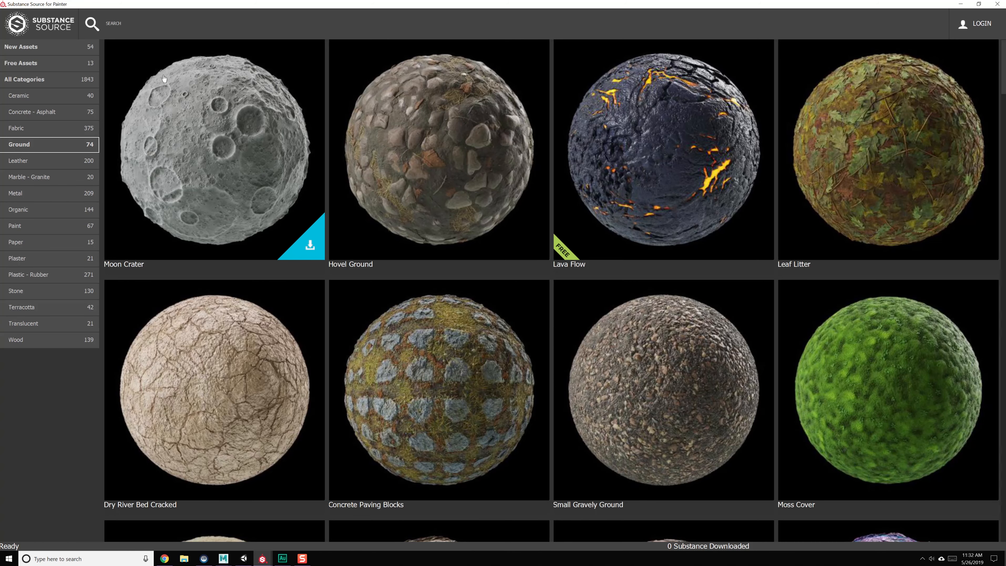
left_click(118, 25)
type("rock")
key("Return")
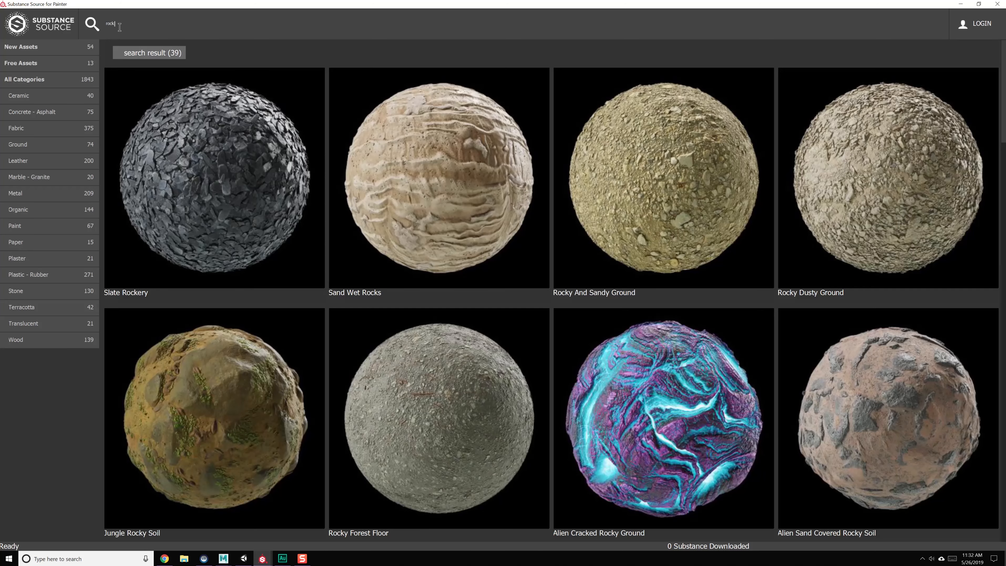
Look through the rock search results and try to download French Coastline Rock Block.
scroll(786, 326, "down", 3)
scroll(708, 319, "down", 6)
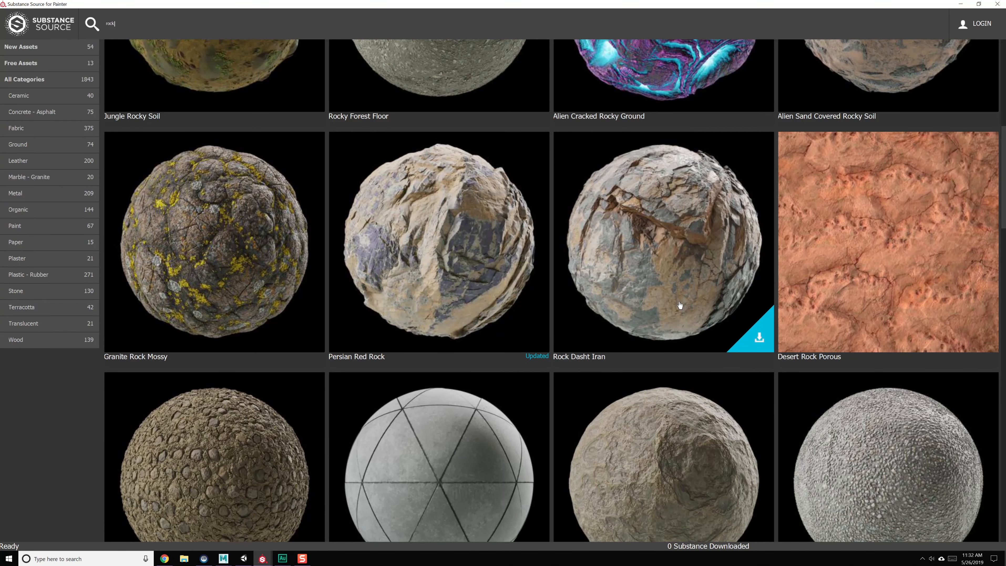
scroll(680, 304, "down", 2)
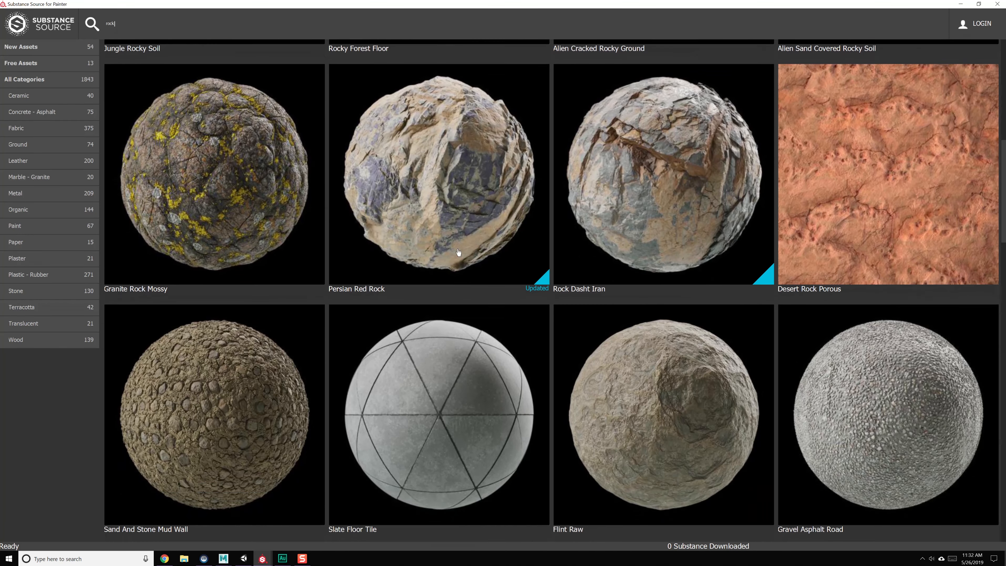
scroll(432, 248, "down", 7)
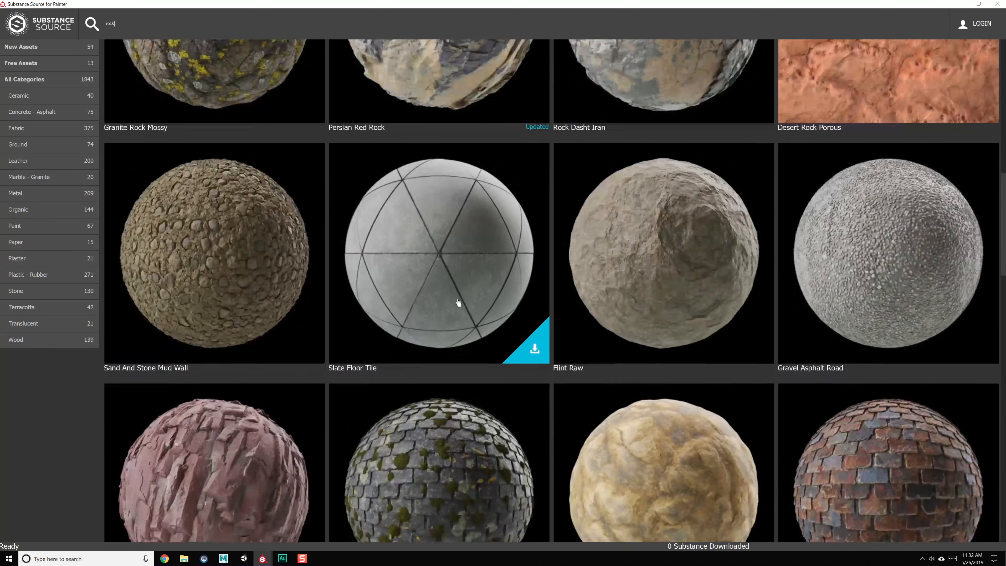
scroll(648, 249, "down", 9)
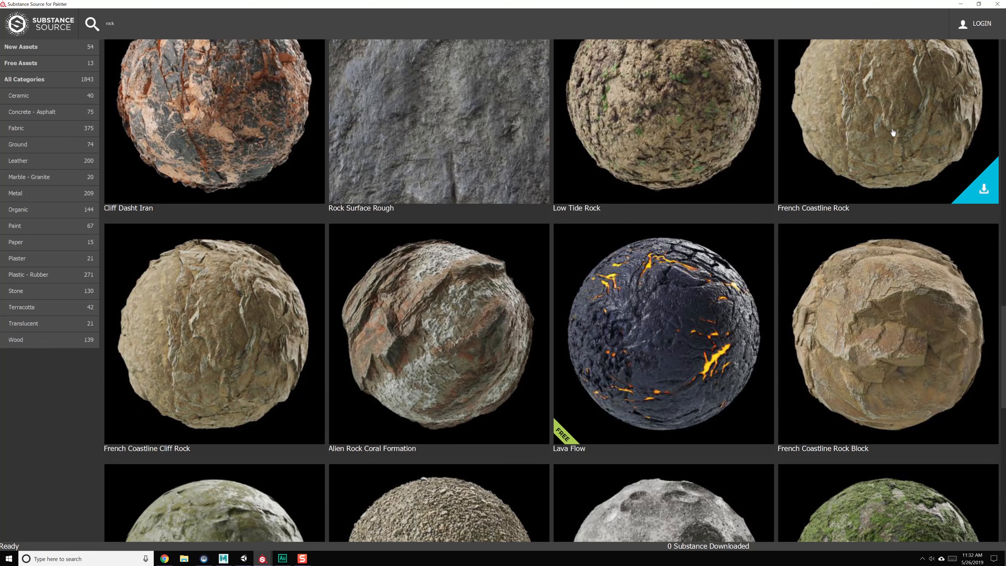
scroll(889, 161, "down", 3)
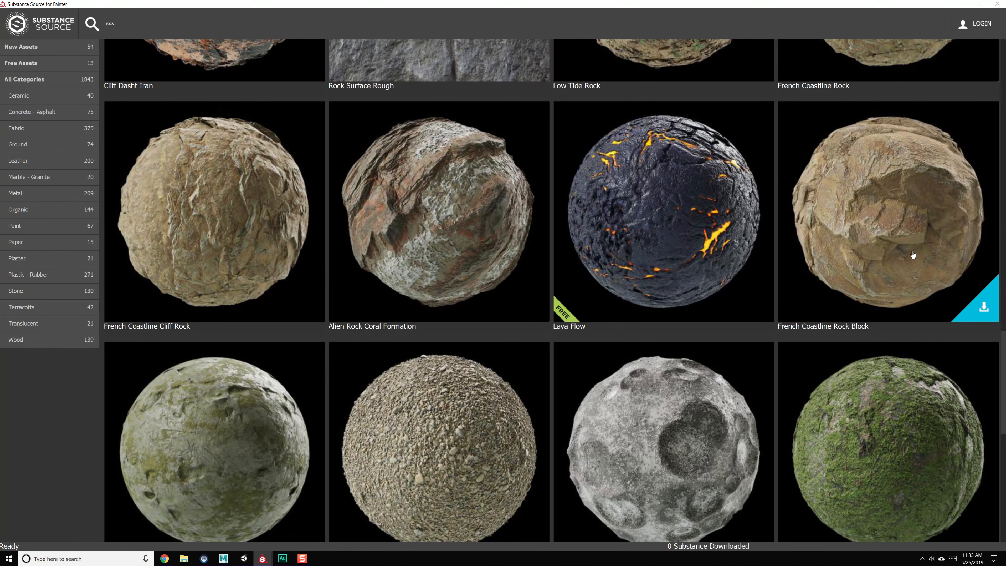
scroll(913, 255, "down", 10)
scroll(910, 254, "up", 11)
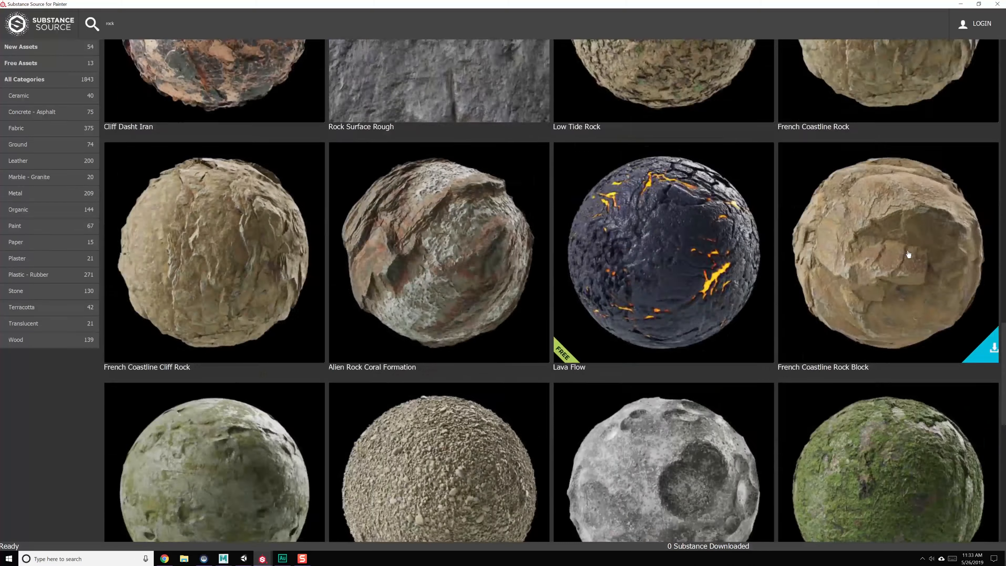
scroll(903, 269, "up", 4)
left_click(986, 492)
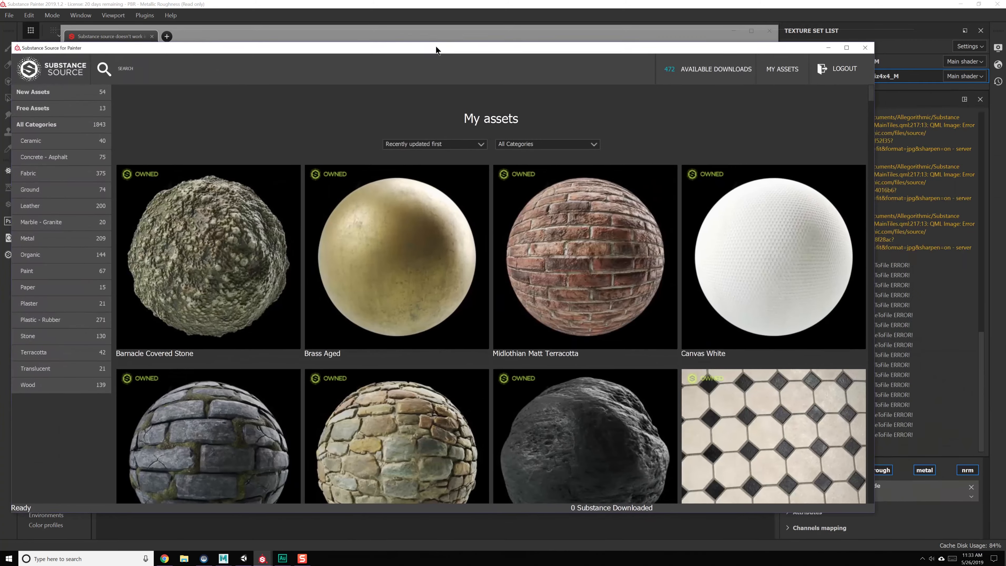
Reposition the Substance Source window and look through the owned materials under My assets.
left_click_drag(435, 46, 493, 30)
scroll(614, 159, "down", 8)
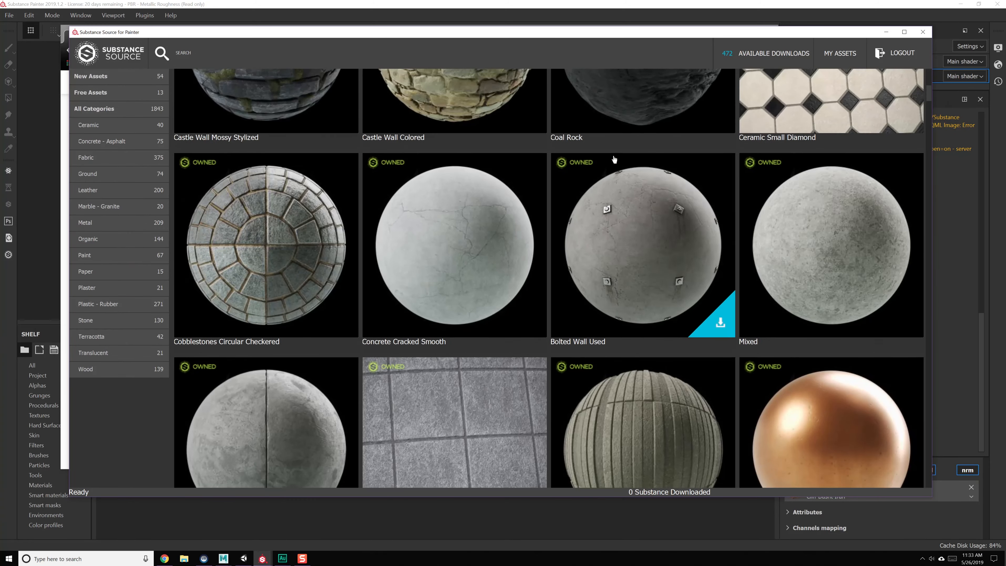
scroll(614, 159, "up", 3)
scroll(614, 159, "up", 5)
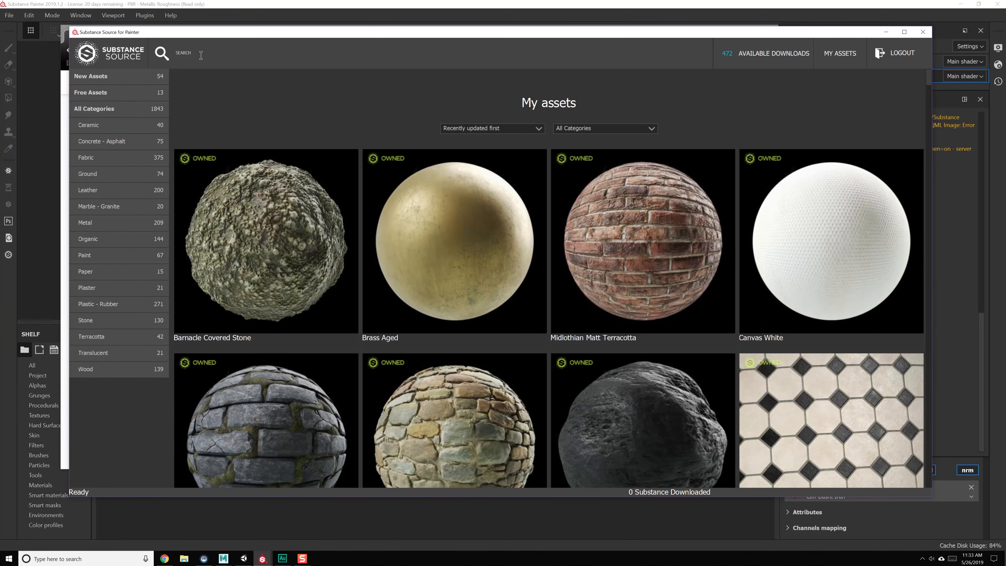
Search Substance Source for "rock" again, download French Coastline Rock Block and close the Substance Source window.
left_click(201, 55)
type("rock")
key("Return")
scroll(479, 214, "down", 5)
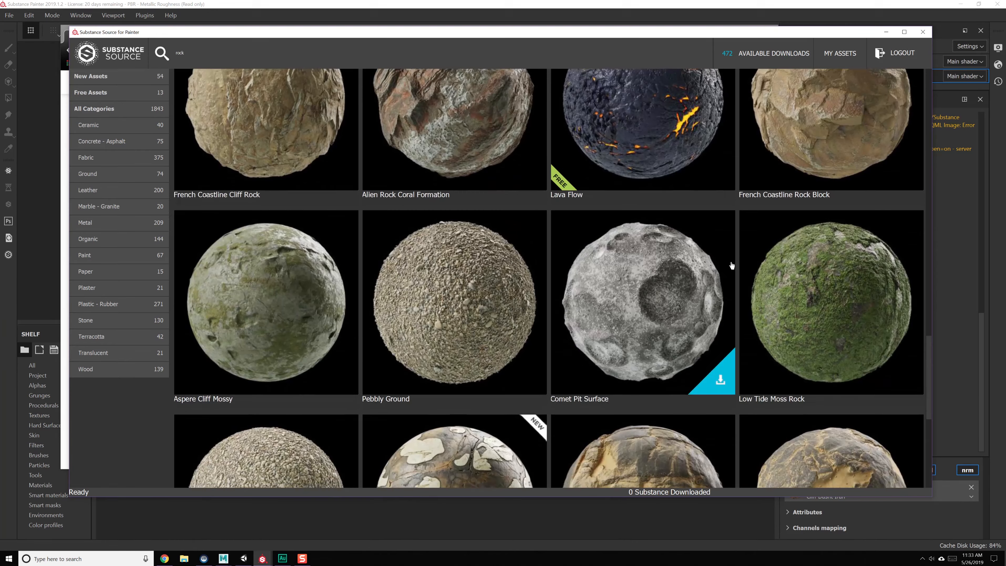
scroll(766, 236, "up", 2)
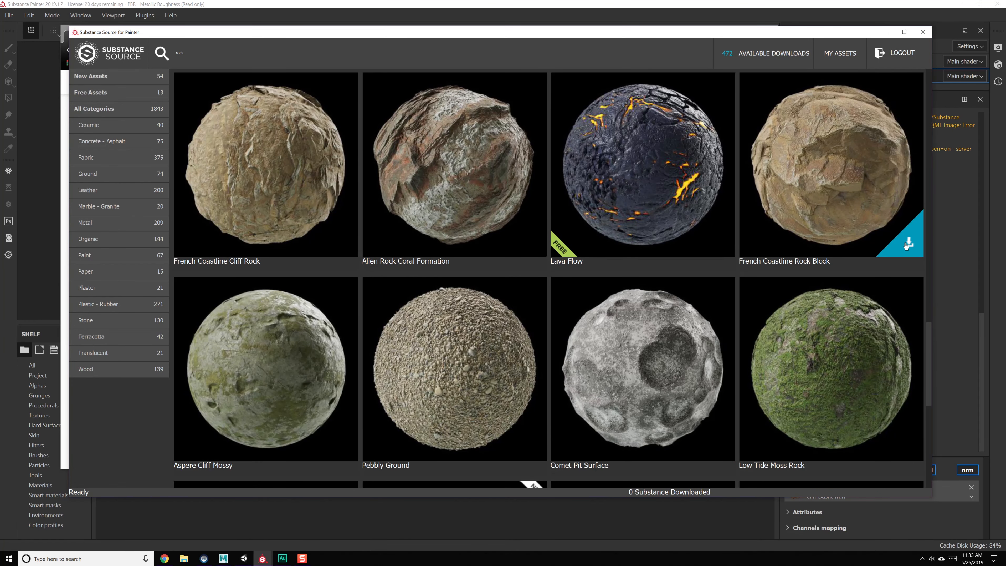
left_click(906, 246)
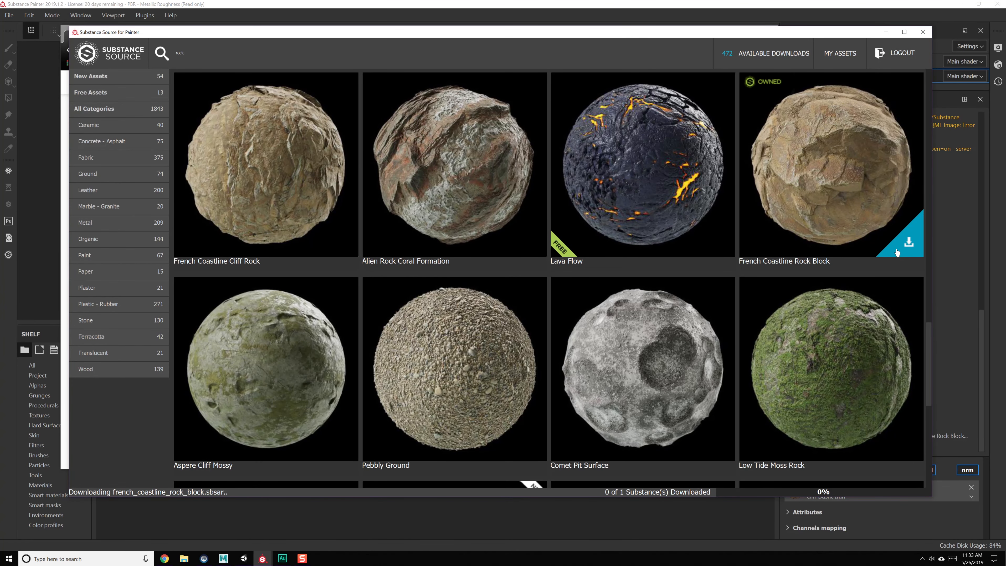
scroll(809, 318, "down", 6)
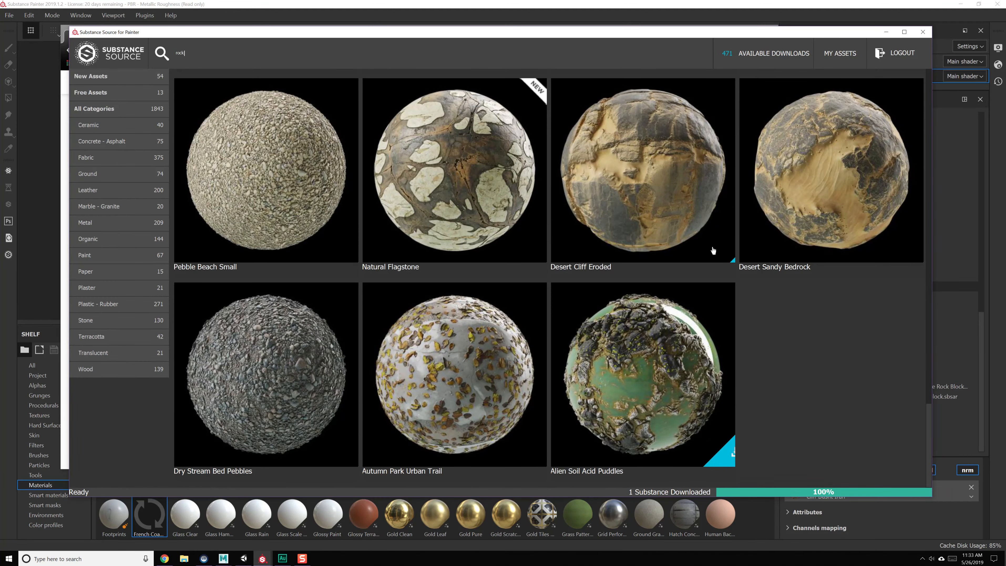
left_click(923, 32)
Close the log and replace the Cliff Dasht Iran layer with a French Coastline Rock Block fill layer below Layer 1.
scroll(484, 462, "down", 3)
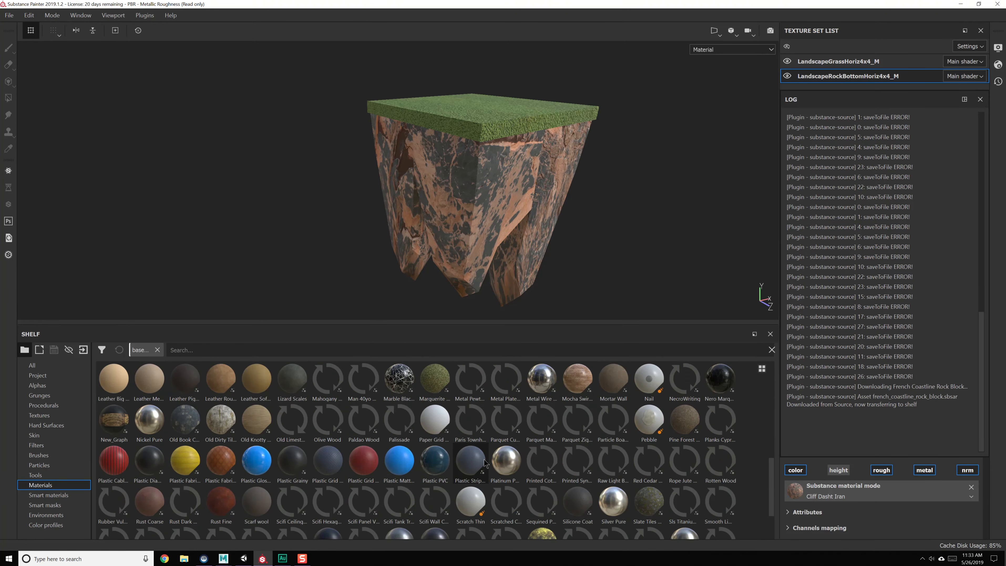
scroll(146, 391, "up", 5)
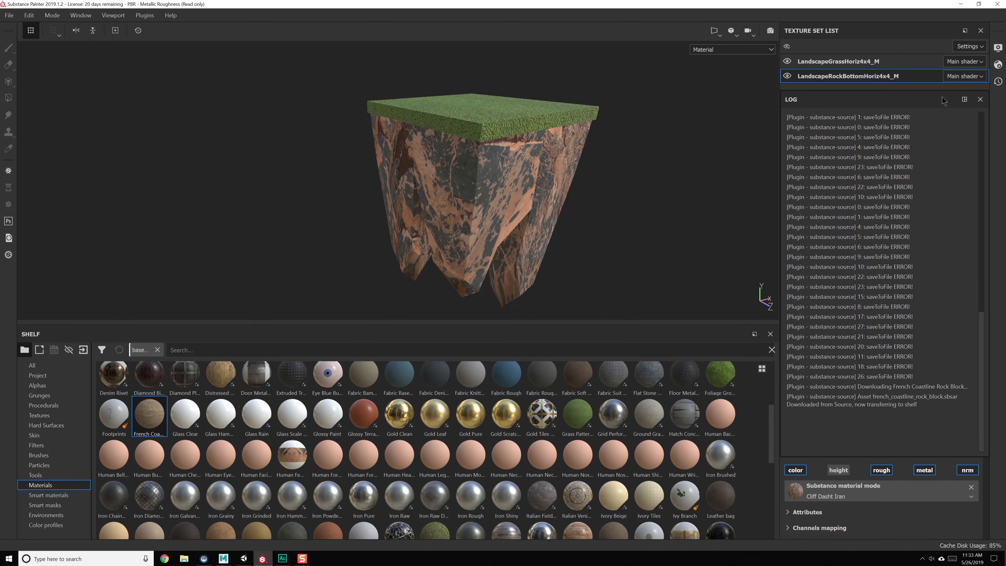
left_click(980, 99)
left_click(981, 139)
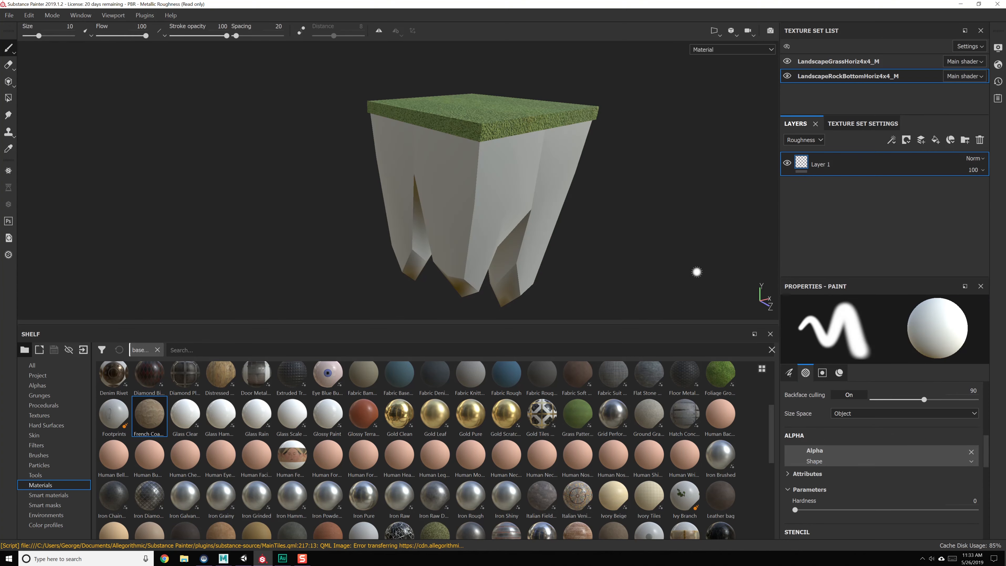
left_click_drag(153, 421, 836, 218)
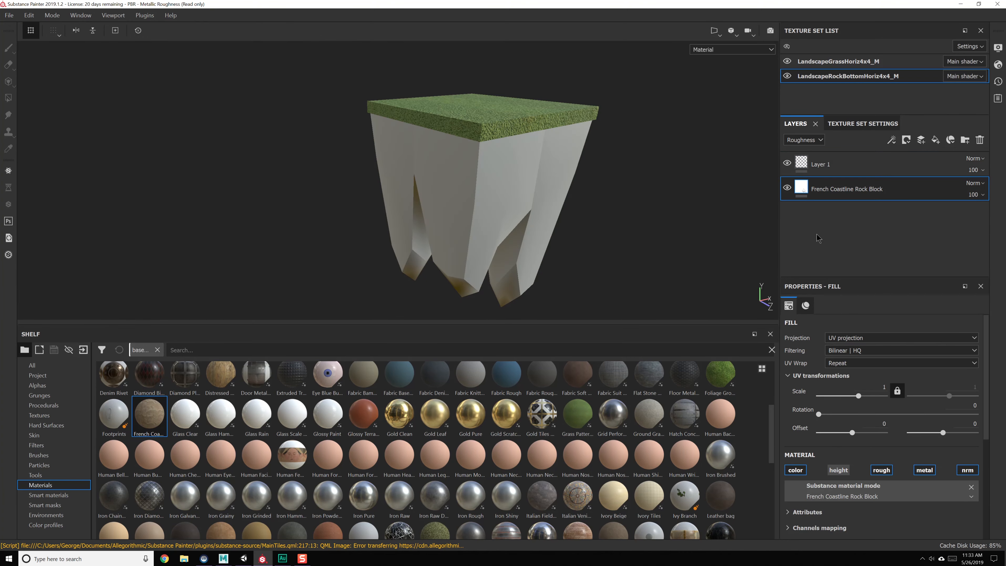
Set the French Coastline Rock Block color parameter to a darker orange-brown, about RGB 0.467, 0.356, 0.219, and inspect the rock sides.
left_click_drag(379, 225, 449, 212, "alt")
scroll(824, 373, "down", 3)
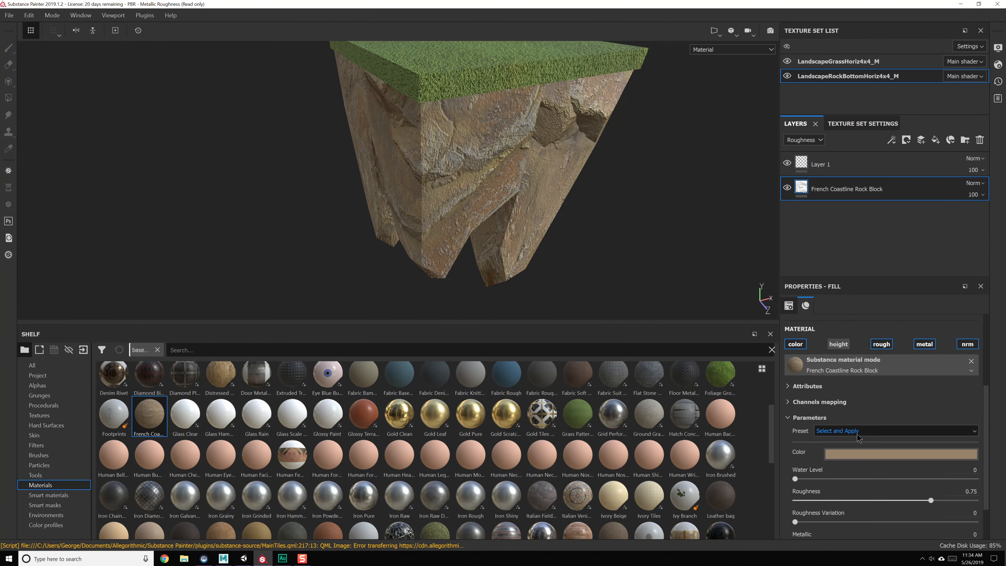
left_click(851, 452)
left_click_drag(461, 188, 364, 214, "alt")
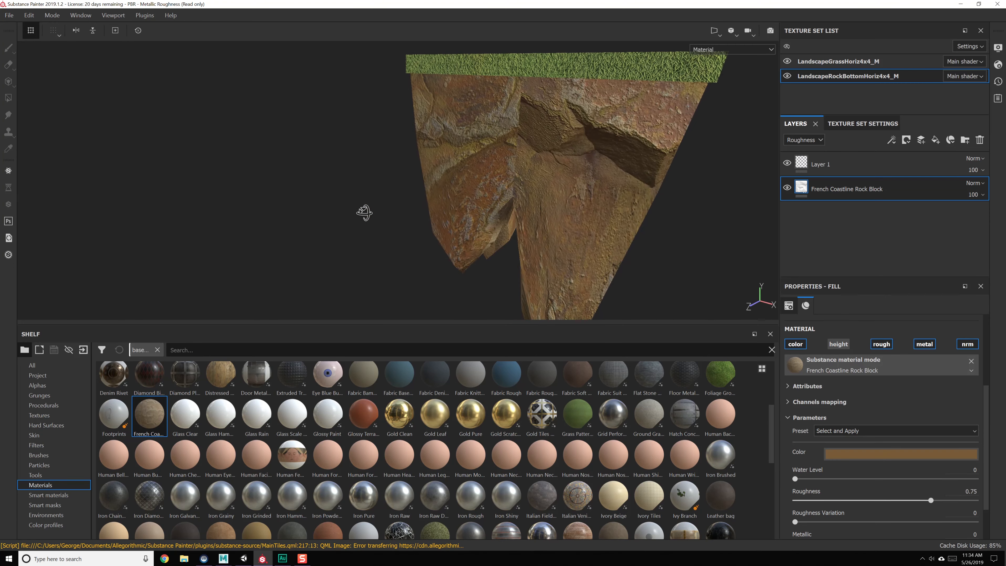
left_click_drag(501, 244, 522, 226, "alt")
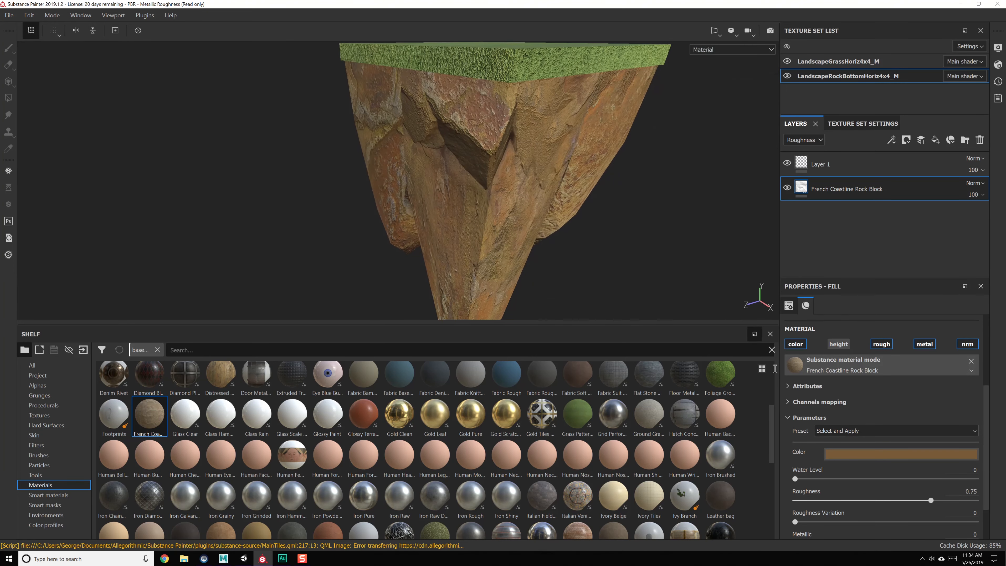
Set the projection of the French Coastline Rock Block fill layer to Tri-planar projection.
scroll(853, 376, "up", 3)
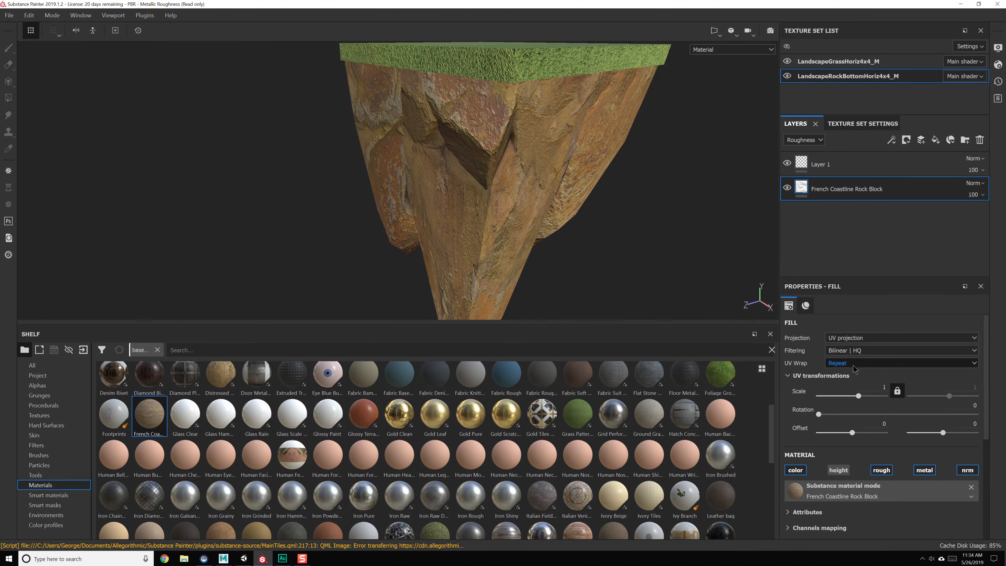
left_click(853, 338)
left_click(853, 352)
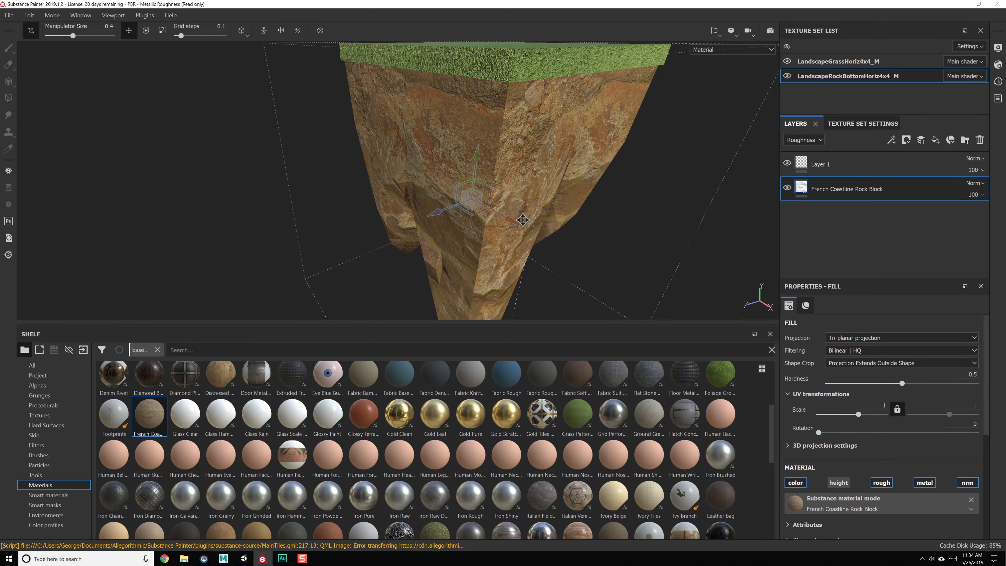
Switch to Chrome and search for "toejam and earl vr" images.
left_click(165, 558)
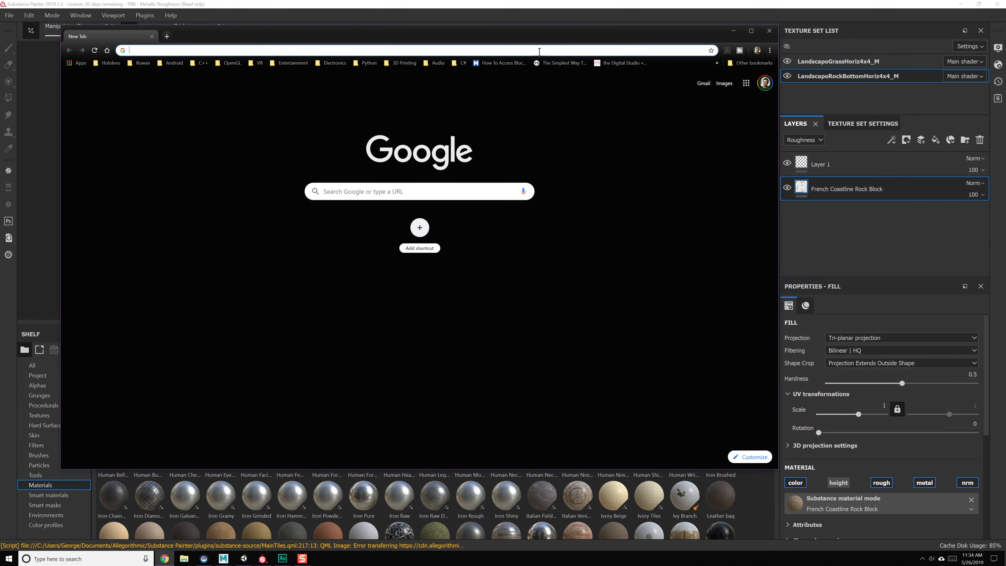
type("toejam and earl ")
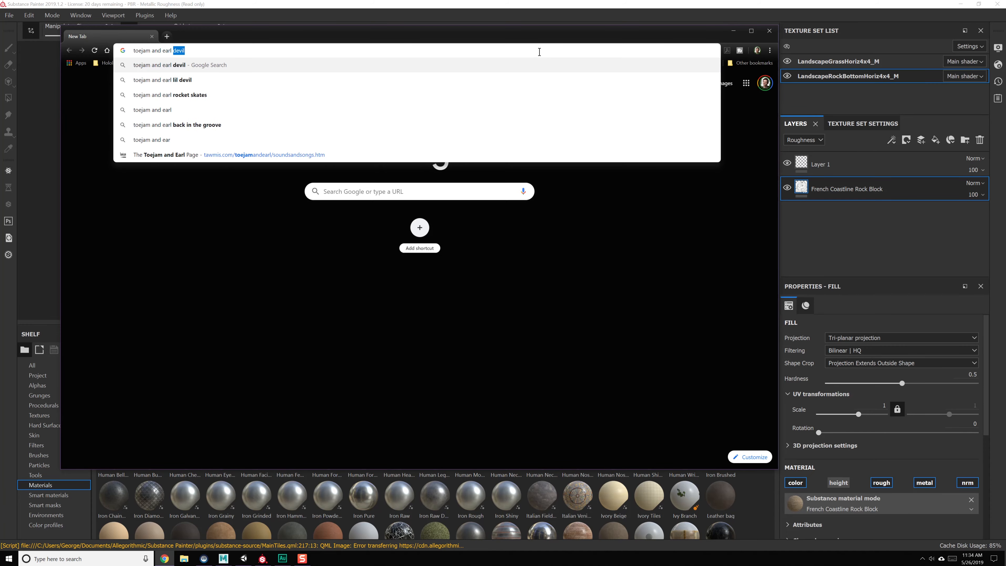
type("vr")
key("Return")
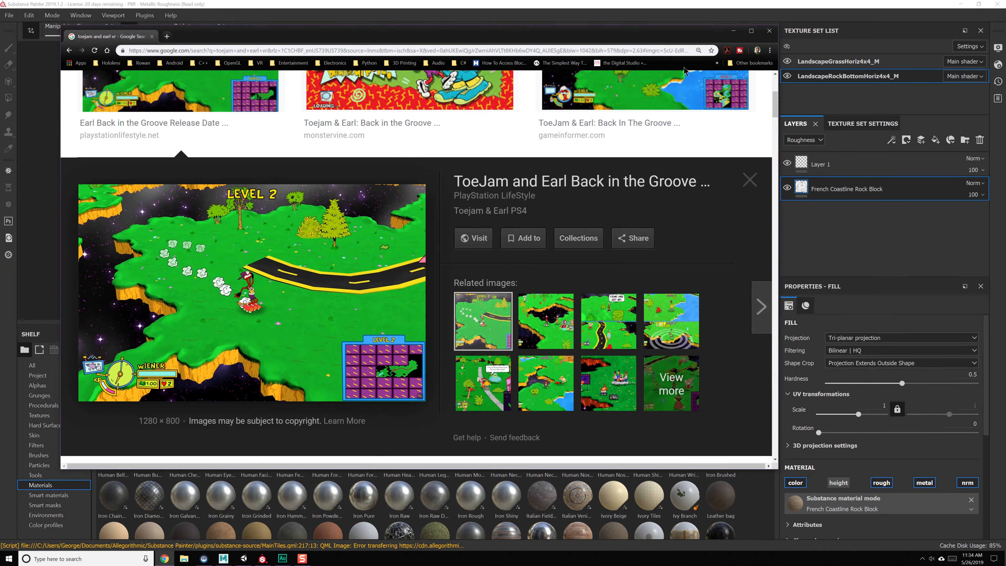
Look through the image results, enlarge the retro ToeJam & Earl game screenshot as color reference, and return to Substance Painter.
scroll(536, 295, "down", 3)
scroll(536, 294, "up", 7)
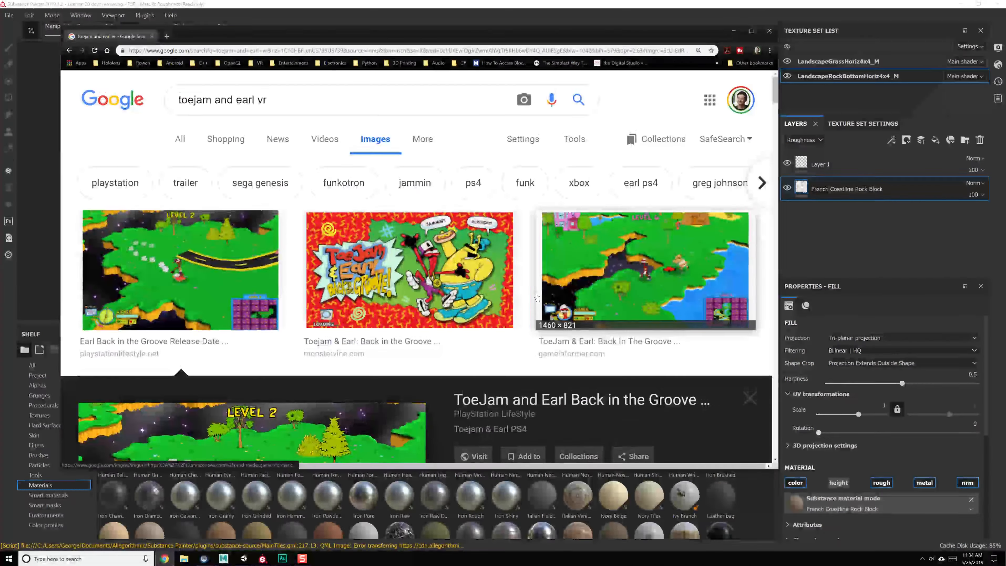
scroll(536, 290, "down", 4)
scroll(537, 293, "down", 10)
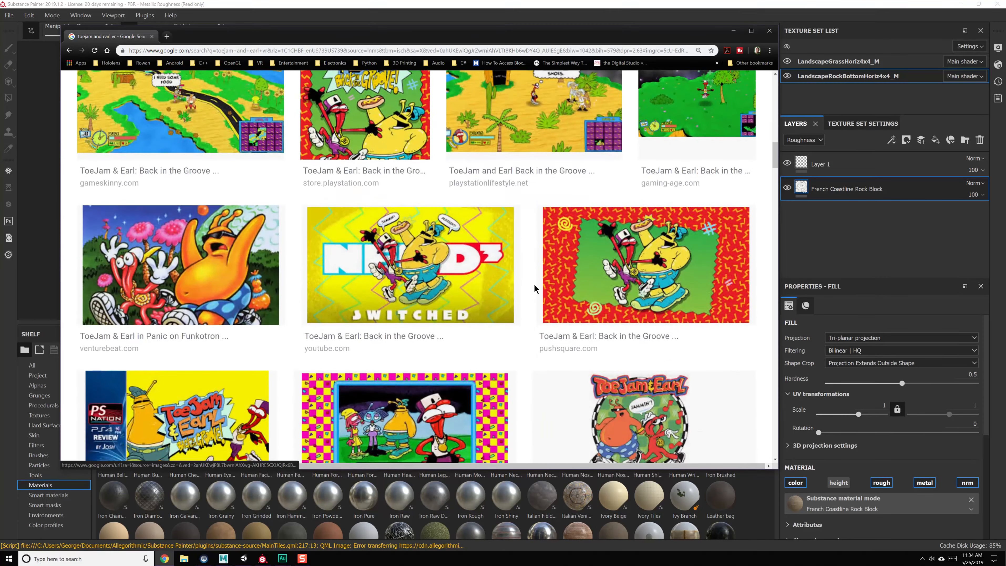
scroll(535, 288, "down", 6)
left_click(238, 333)
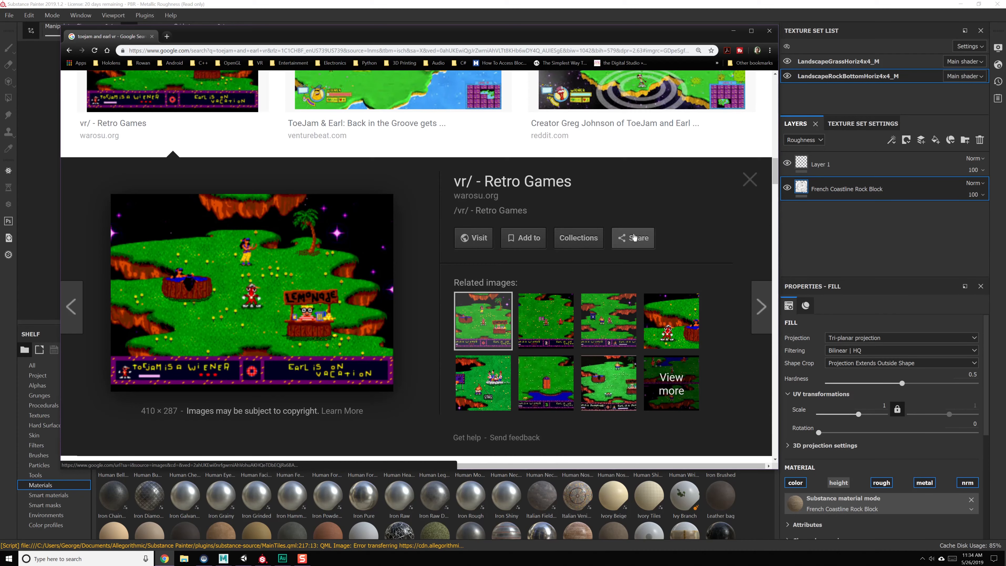
left_click(733, 30)
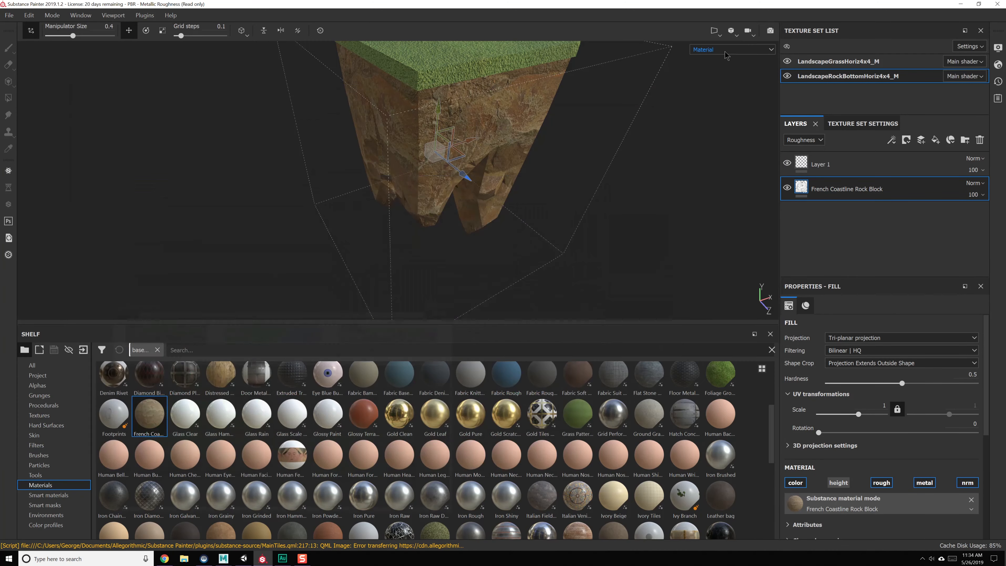
Set the French Coastline Rock Block color parameter to a reddish brown, about RGB 0.563, 0.357, 0.222.
scroll(864, 466, "down", 3)
left_click(854, 500)
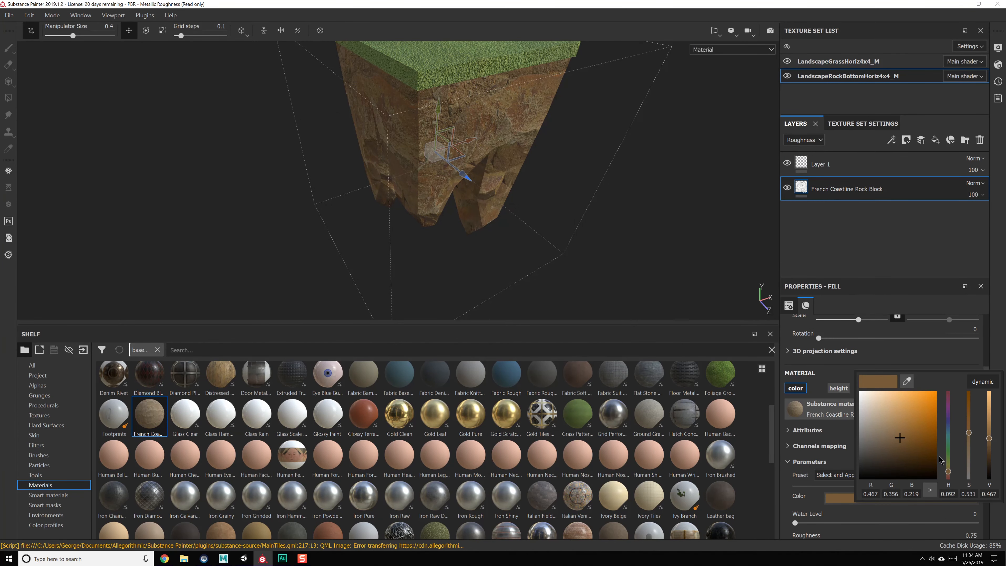
left_click(948, 474)
left_click(907, 430)
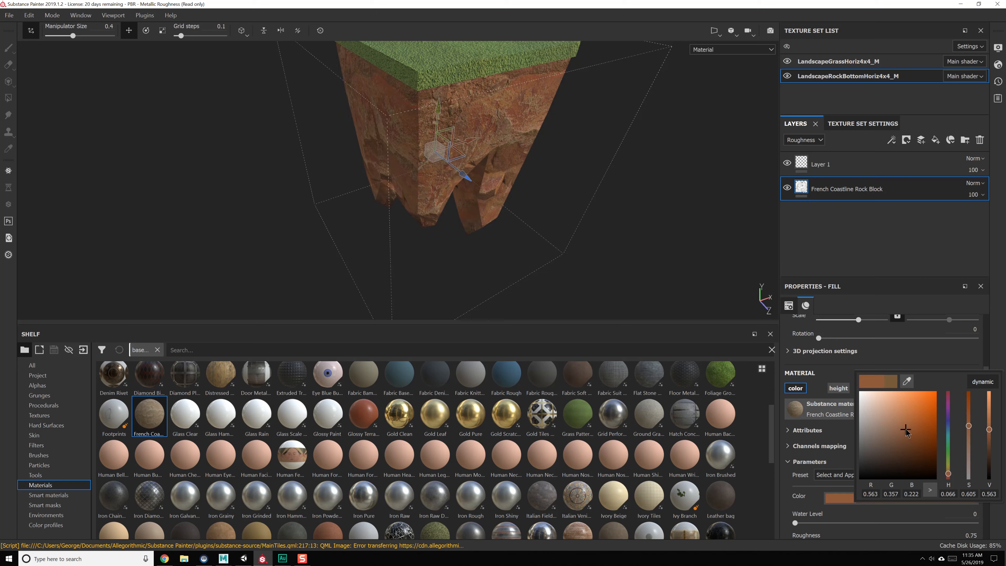
mouse_move(572, 186)
left_mouse_down("alt")
mouse_move(521, 218)
mouse_move(614, 216)
mouse_move(471, 236)
mouse_move(254, 225)
mouse_move(636, 212)
left_mouse_up("alt")
Select Layer 1 above the French Coastline Rock Block layer in the rock bottom texture set.
left_click(829, 163)
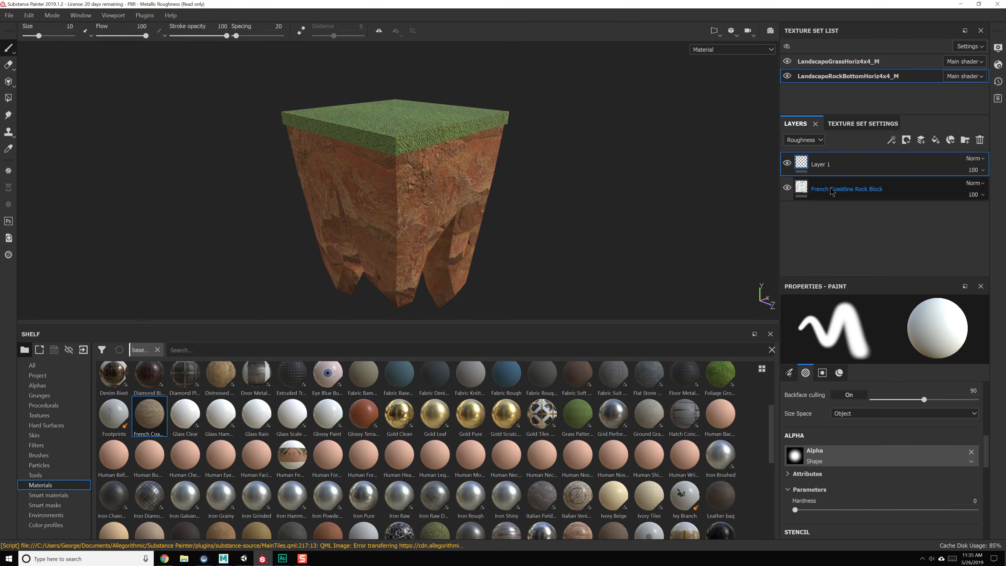
left_click(835, 126)
left_click(795, 124)
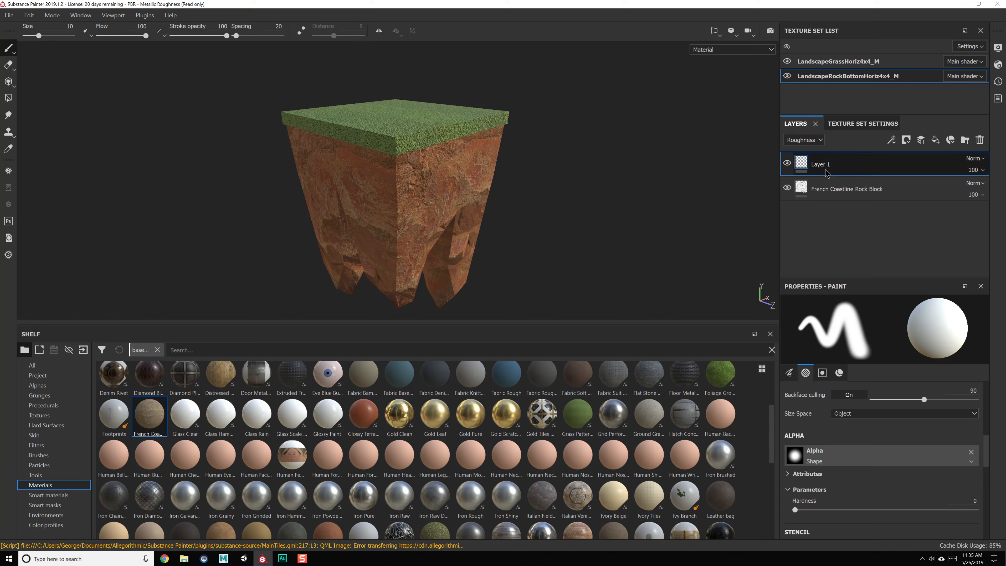
Delete Layer 1 from the rock texture set and set the texture export folder to E:/Youtube/Reproduce It/Toejam and Earl VR/SP/Textures/LandscapeHoriz4x4.
left_click(981, 139)
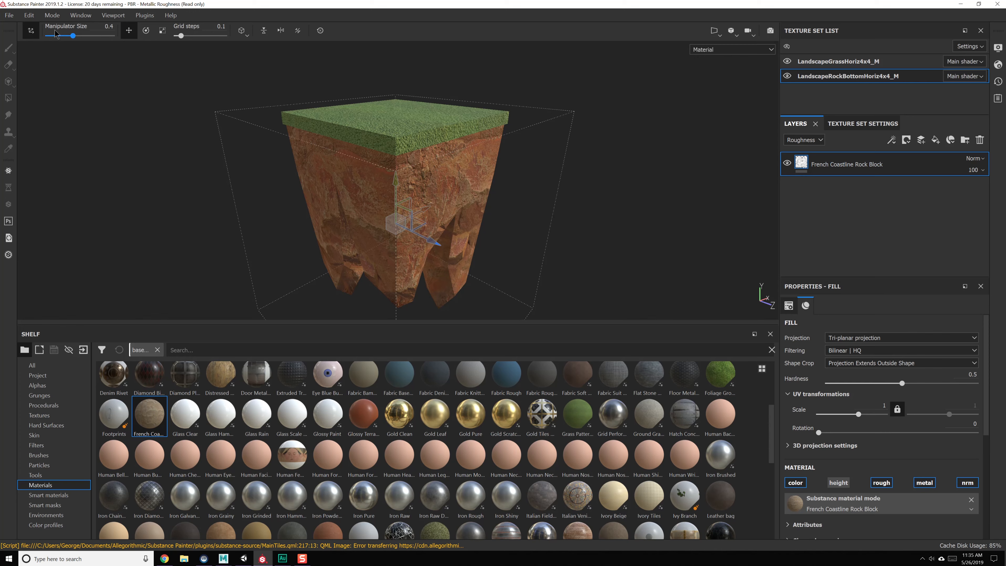
left_click(9, 15)
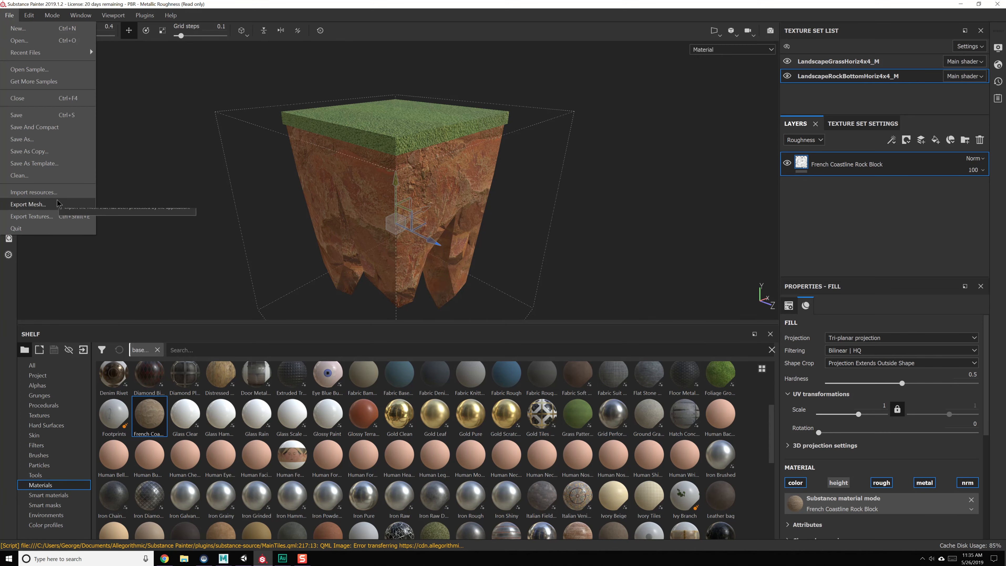
left_click(32, 216)
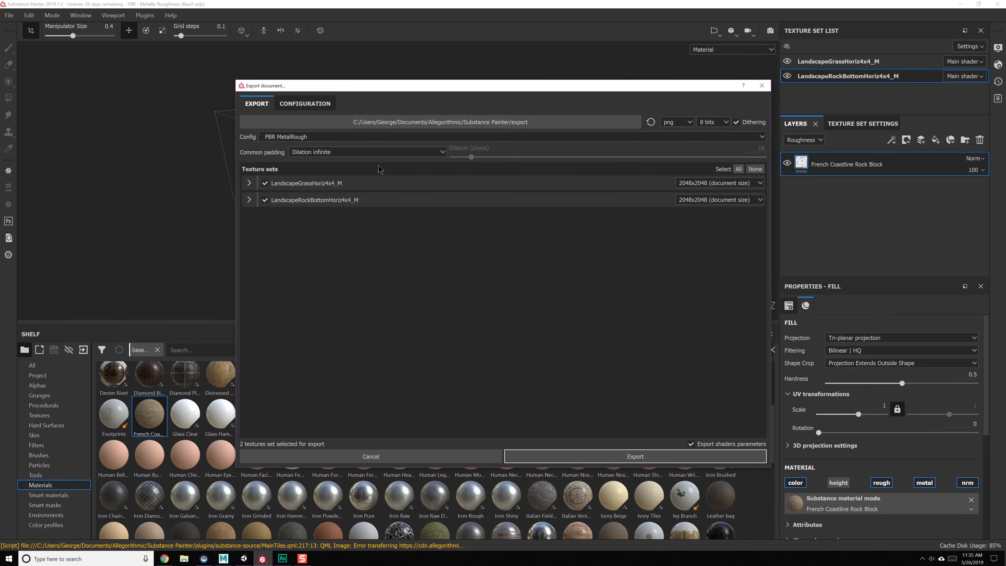
left_click(451, 124)
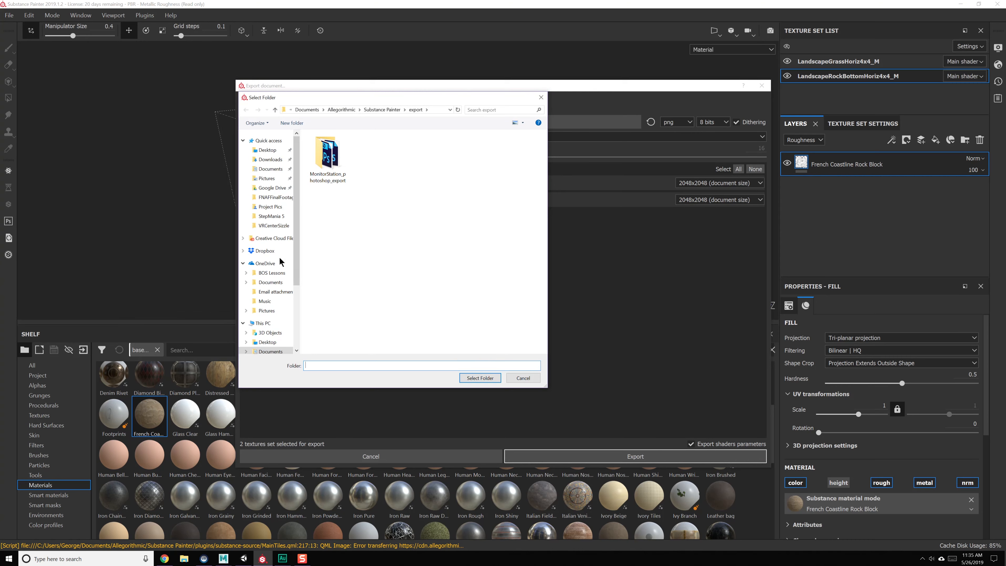
left_click(272, 187)
left_click(328, 110)
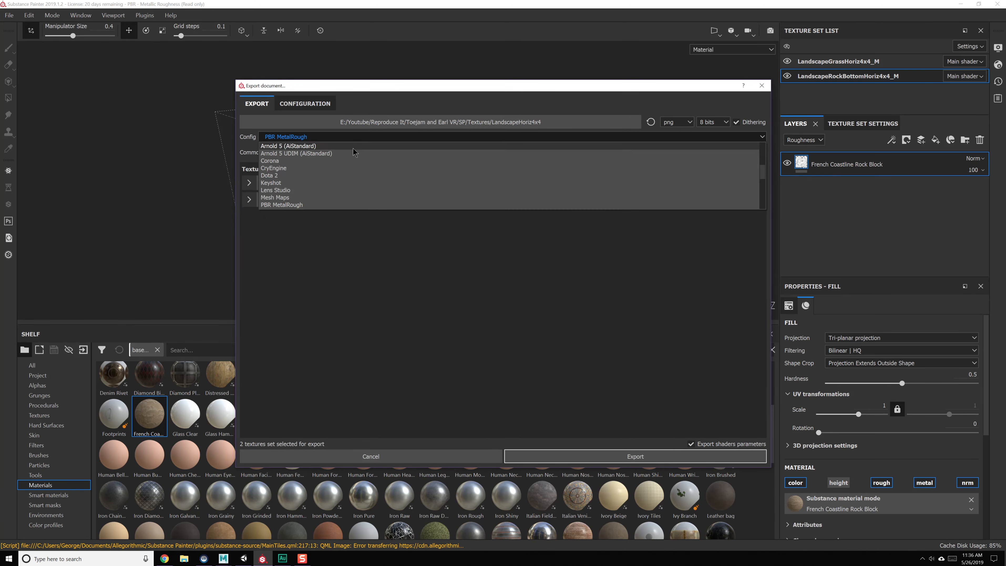
Export both texture sets with the Unity 5 Occ configuration.
scroll(349, 156, "down", 6)
left_click(293, 175)
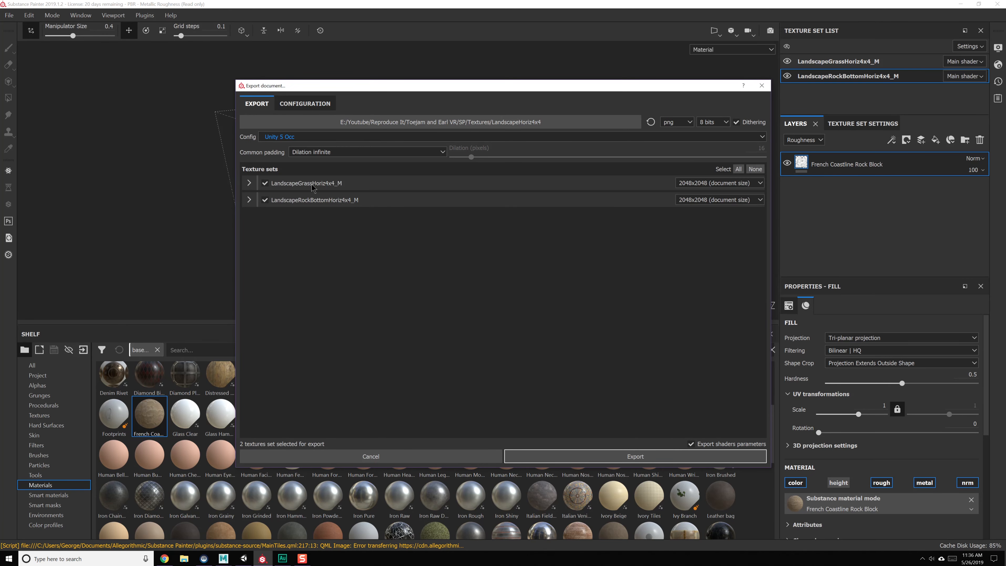
left_click(616, 452)
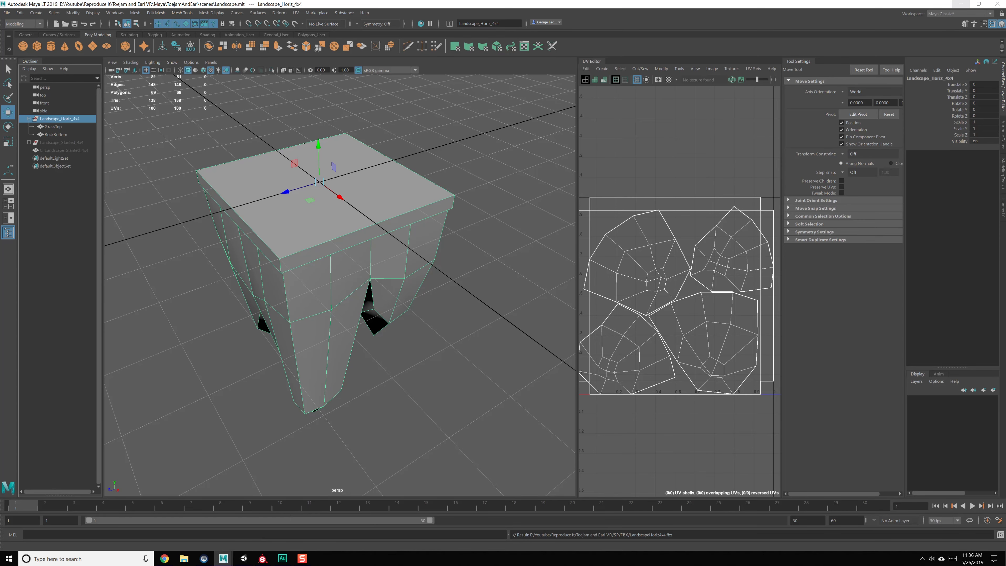
In Maya, export the selected landscape group with the Game Exporter to the Unity project's Assets/Models/Terrain folder as Landscape_Horiz_4x4.
left_click(961, 4)
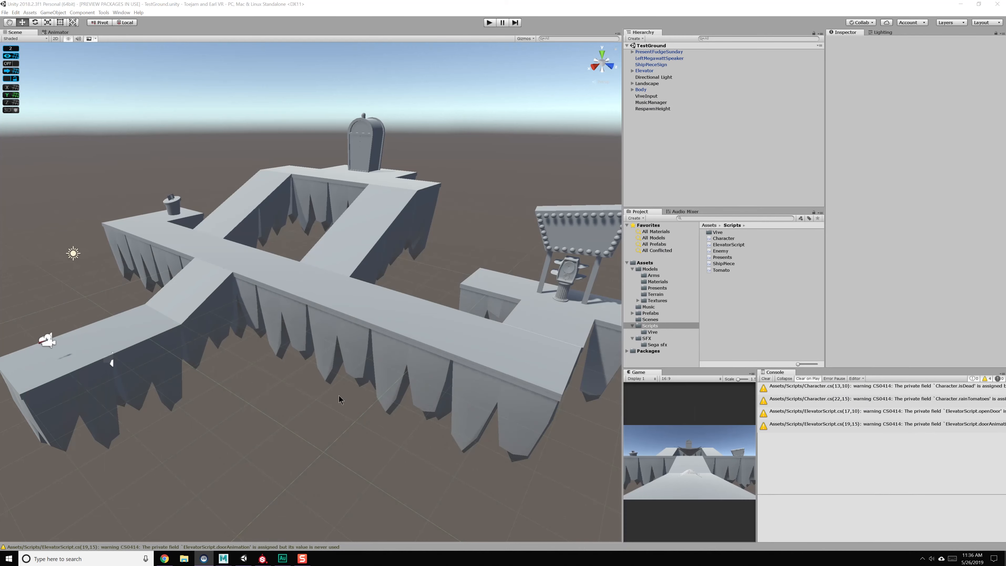
left_click(225, 558)
left_click(254, 527)
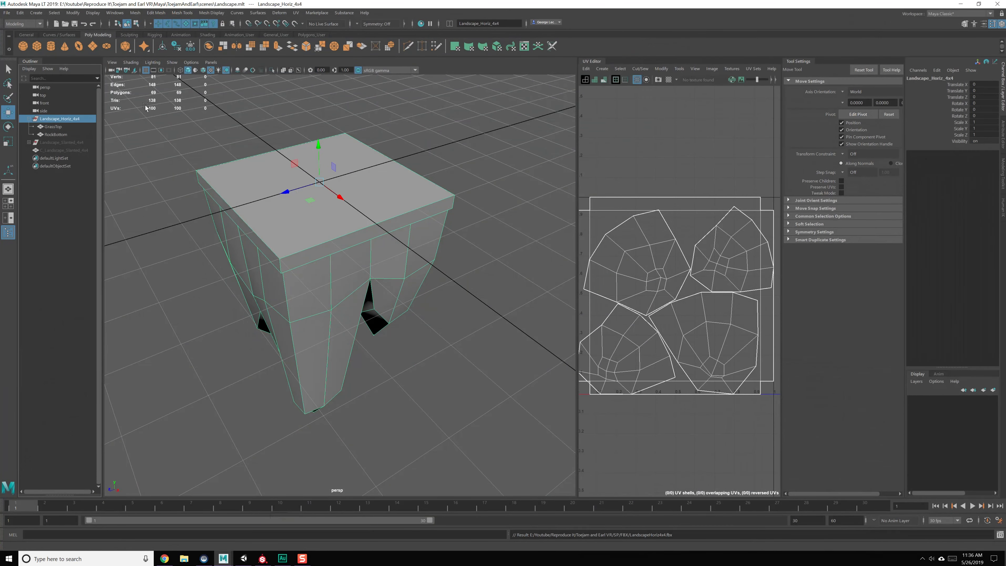
left_click(7, 12)
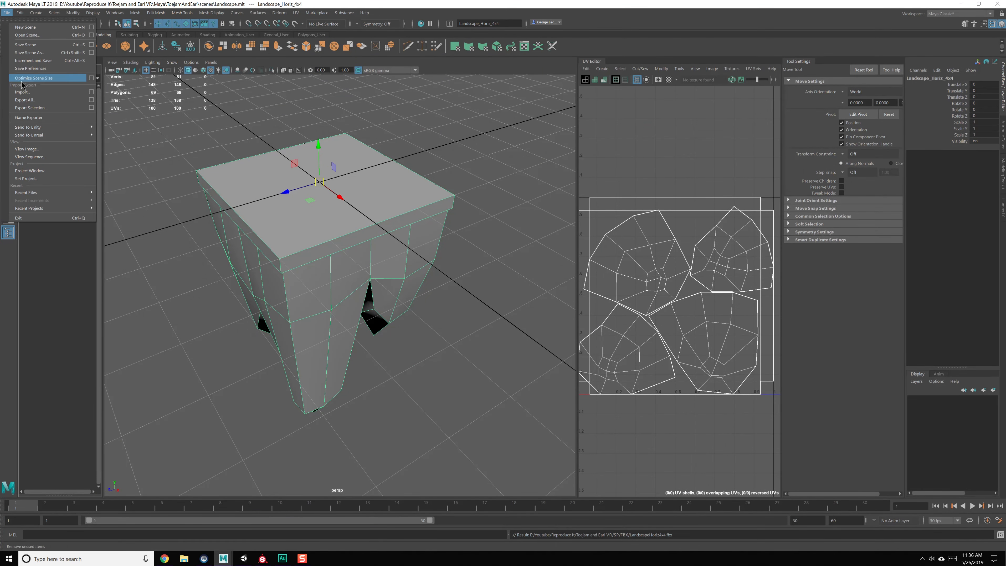
mouse_move(30, 127)
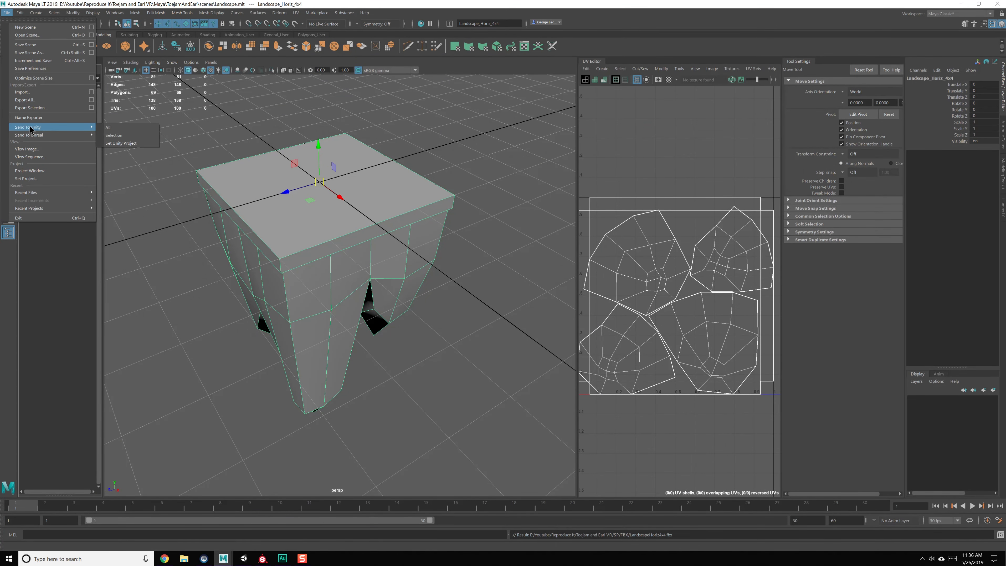
left_click(52, 117)
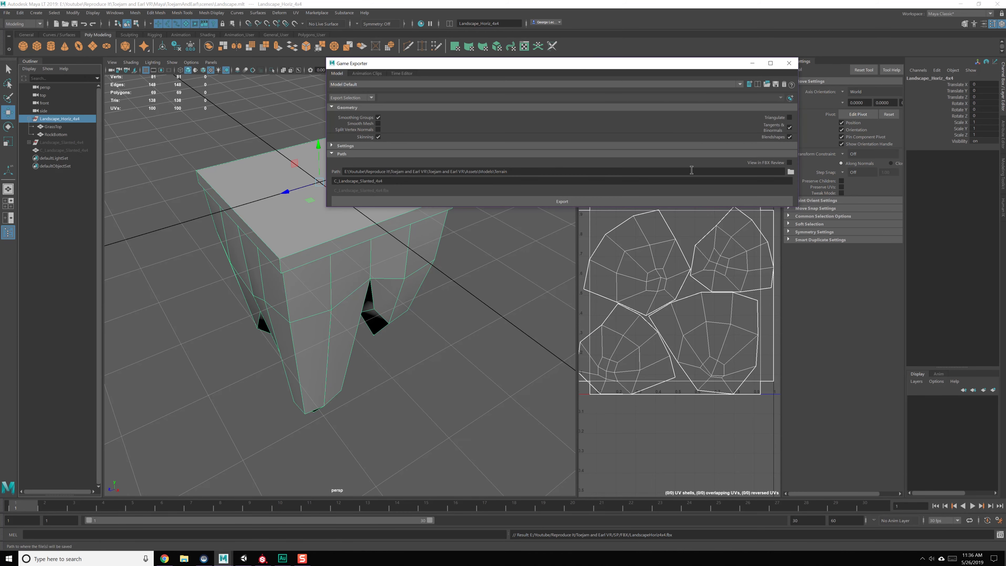
left_click(791, 171)
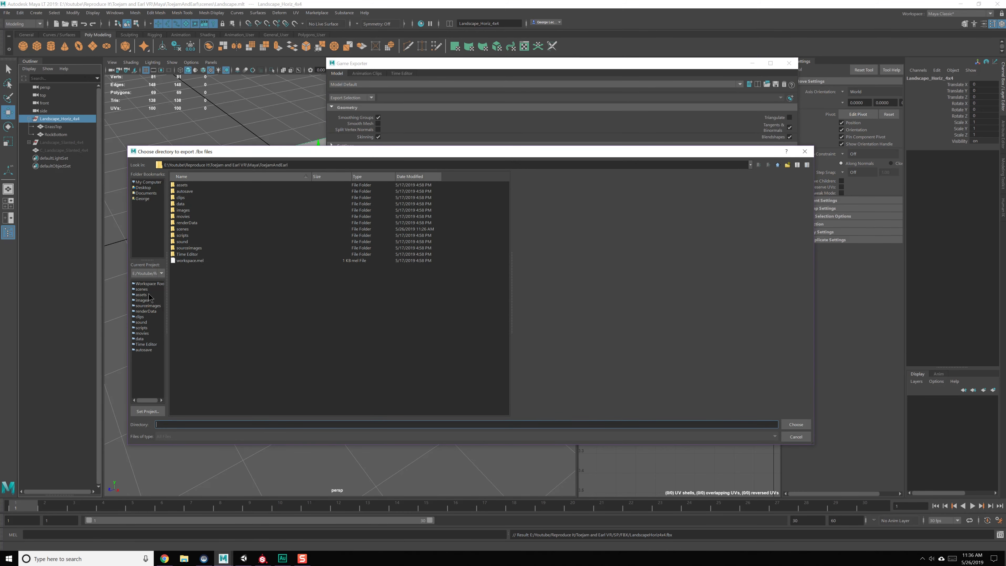
double_click(778, 165)
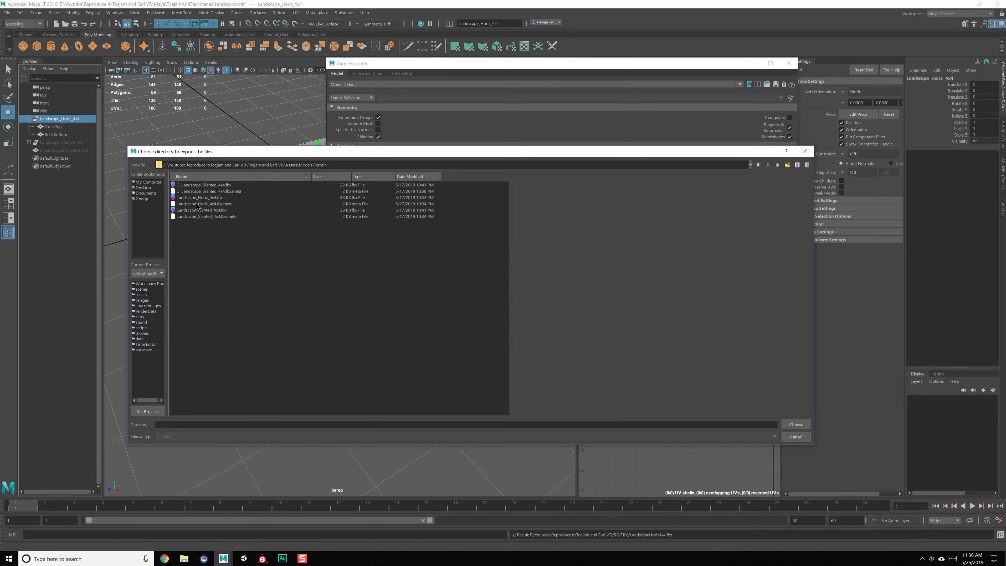
left_click(211, 197)
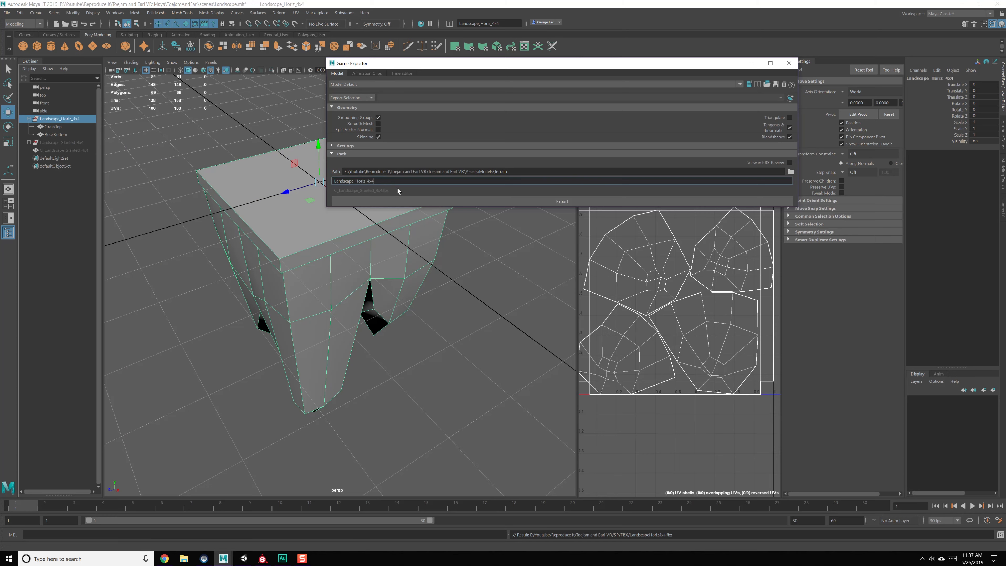
left_click(503, 201)
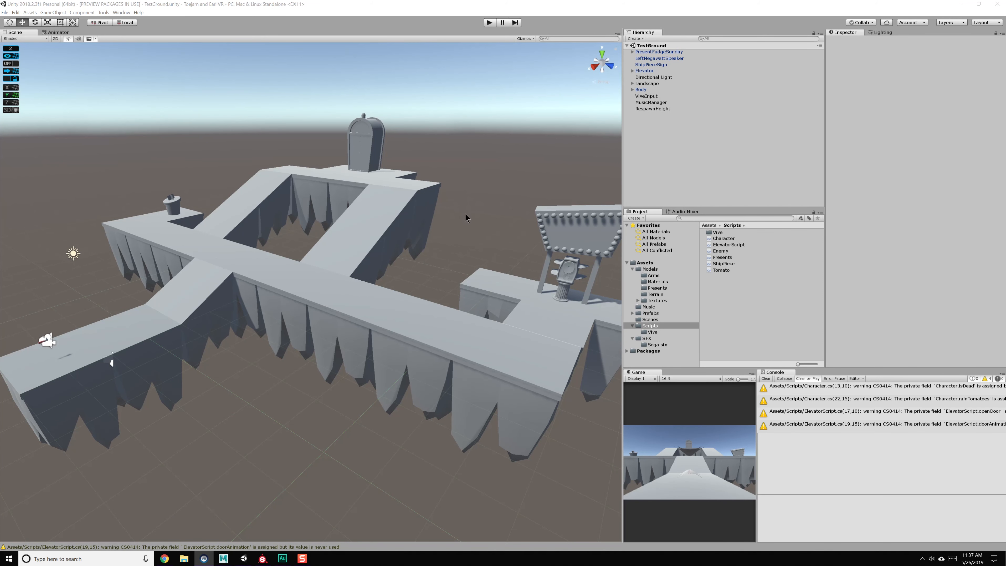
Switch to Unity and examine the updated landscape pieces in the scene, including Landscape_Horiz_4x4 (2).
left_click(467, 222)
left_click_drag(387, 273, 399, 281, "alt")
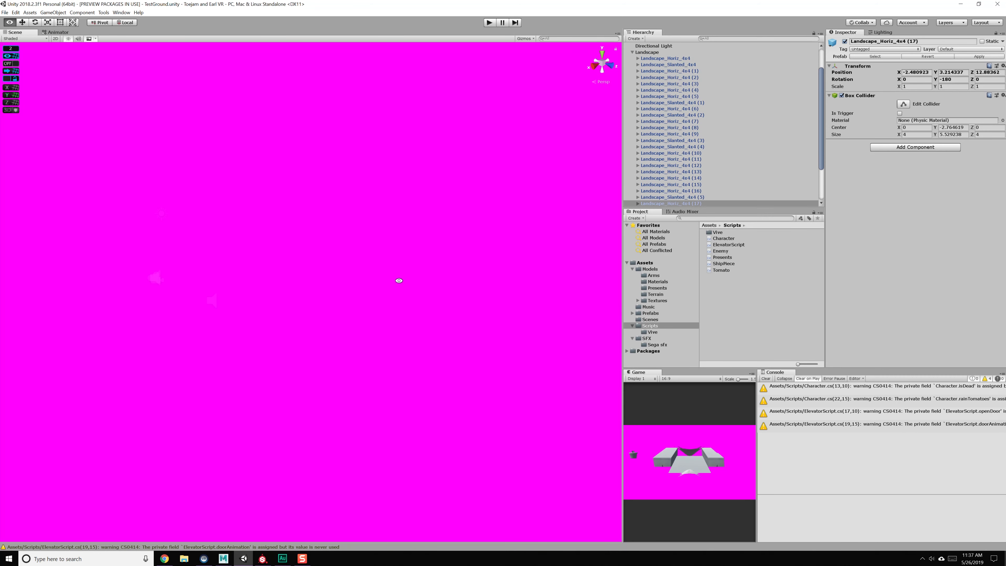
left_click(394, 272)
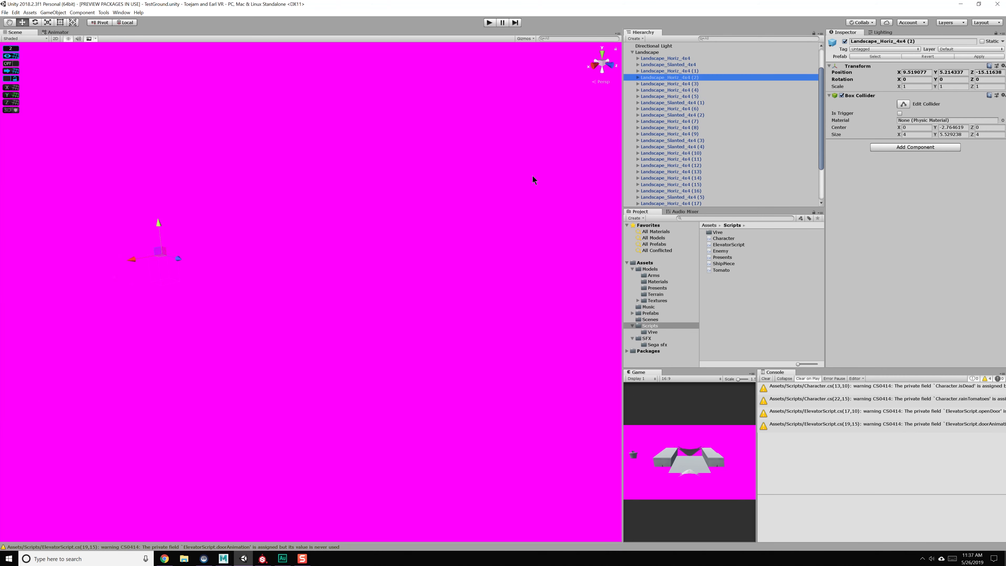
left_click_drag(407, 244, 523, 344, "alt")
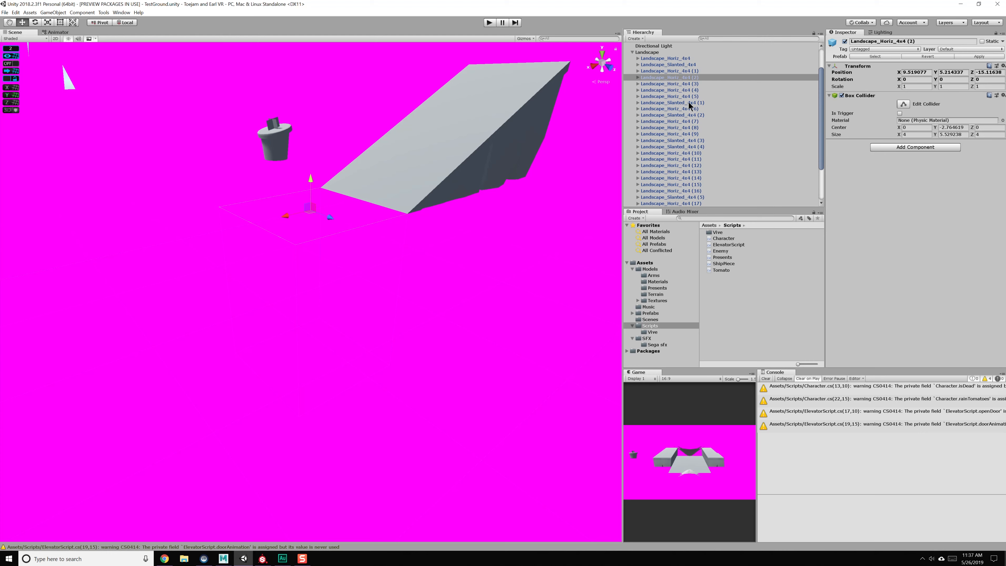
left_click(683, 88)
left_click(684, 83)
left_click(682, 78)
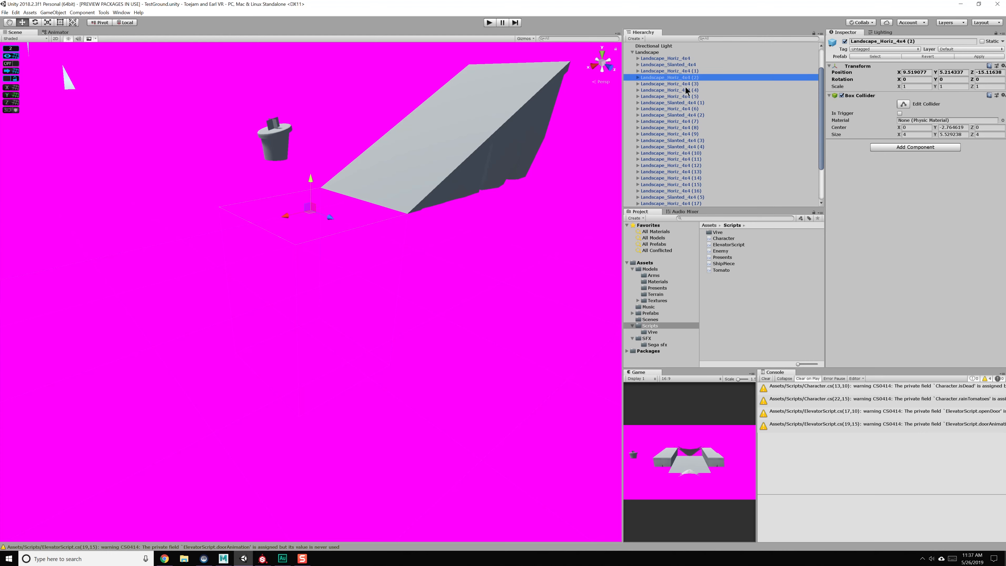
Open the Assets/Models/Terrain project folder and create a new folder in it.
left_click(655, 288)
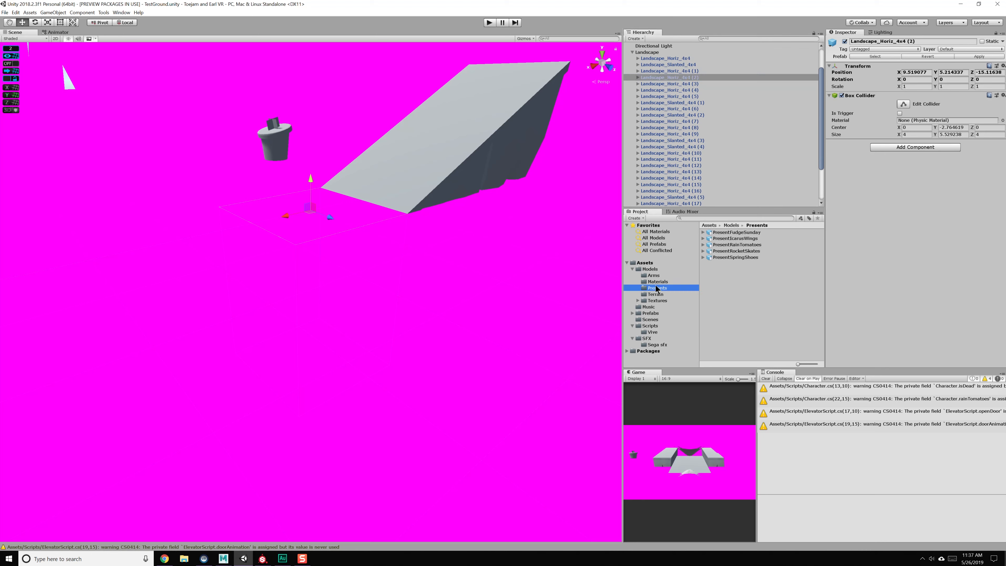
left_click(656, 282)
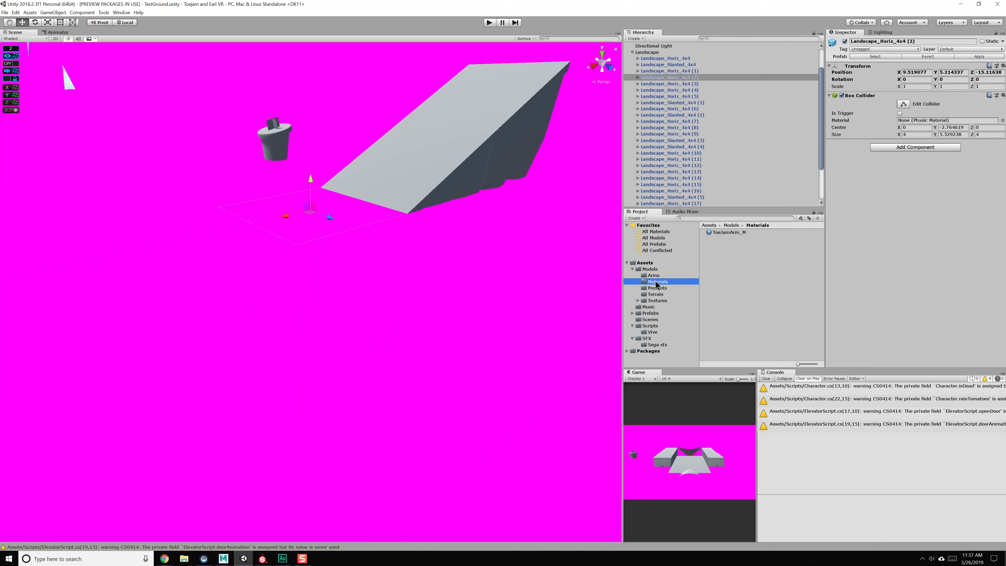
left_click(657, 270)
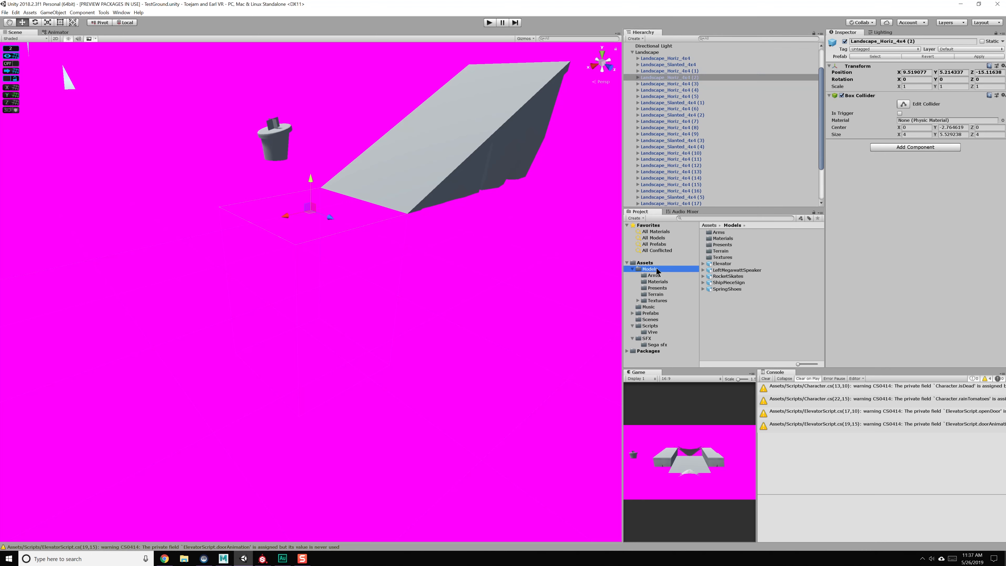
double_click(734, 252)
right_click(731, 256)
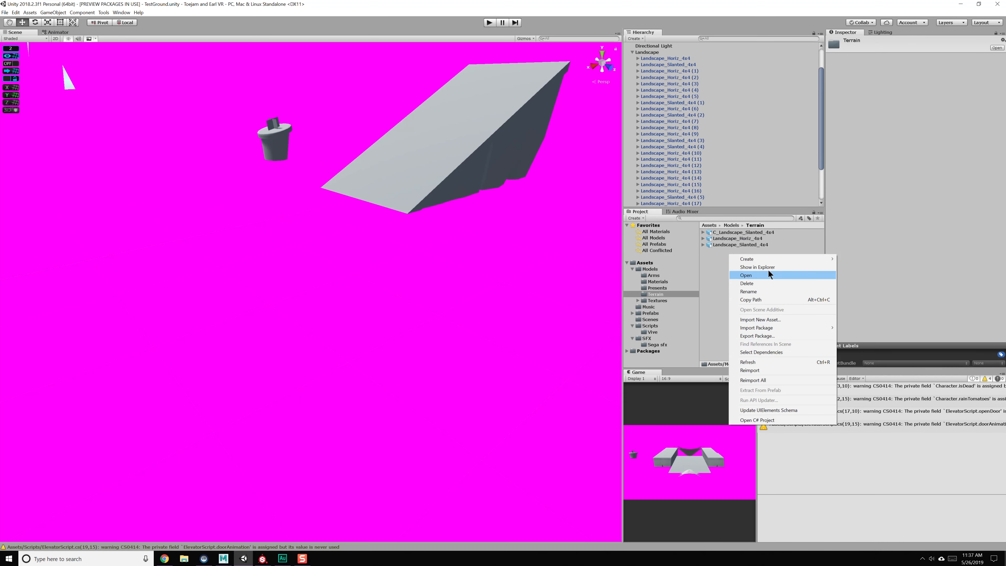
mouse_move(772, 261)
left_click(863, 259)
Create another folder and try to move it out of the first new folder into Terrain.
right_click(741, 276)
mouse_move(746, 280)
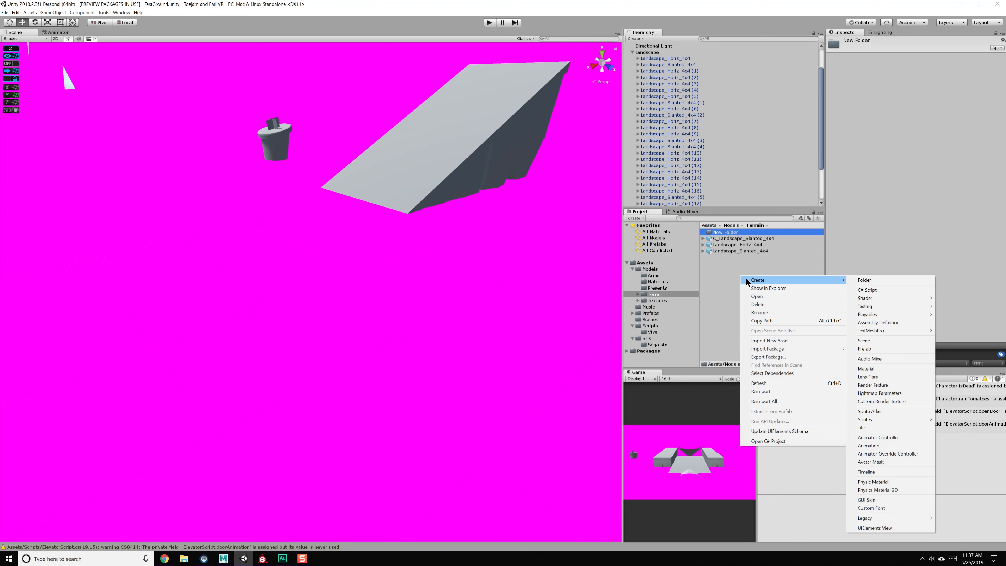
left_click(858, 280)
left_click(664, 299)
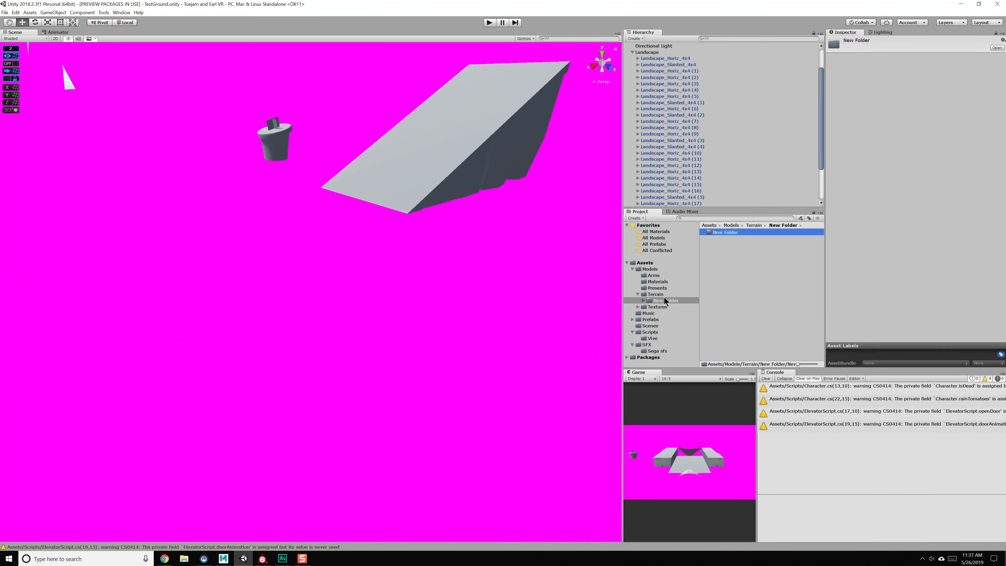
left_click(656, 294)
left_click(659, 300)
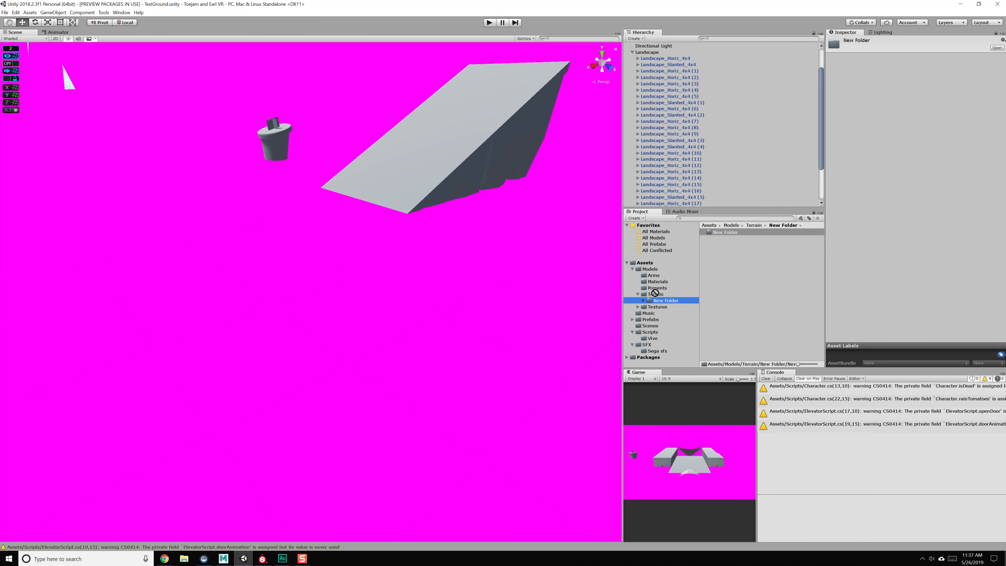
left_click(703, 247)
Create a folder named Materials directly inside the Terrain folder.
left_click(713, 227)
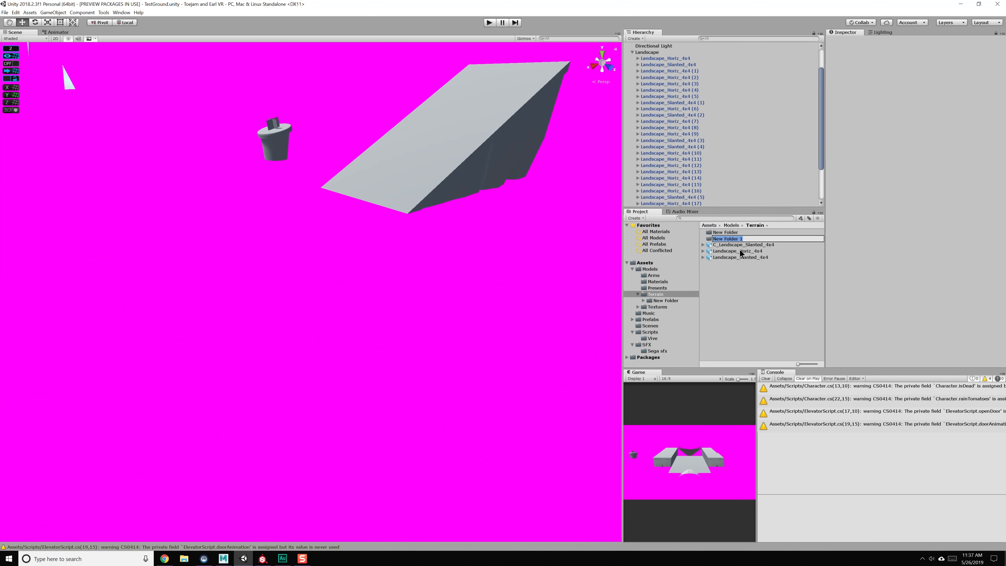
type("Materials")
key("Return")
Rename the remaining new folder in Terrain as Textures.
left_click(722, 239)
key("F2")
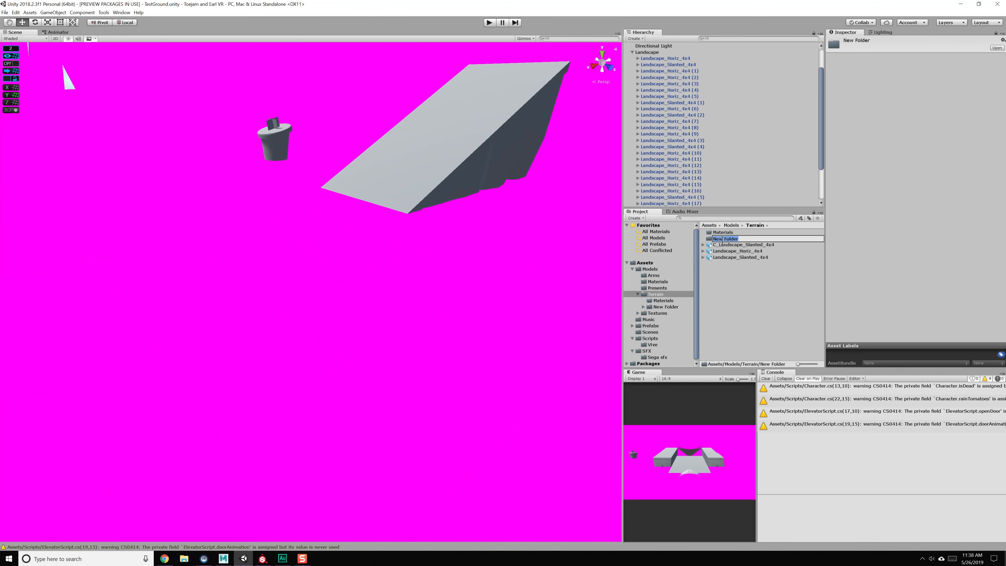
type("Tex")
type("tures")
key("Return")
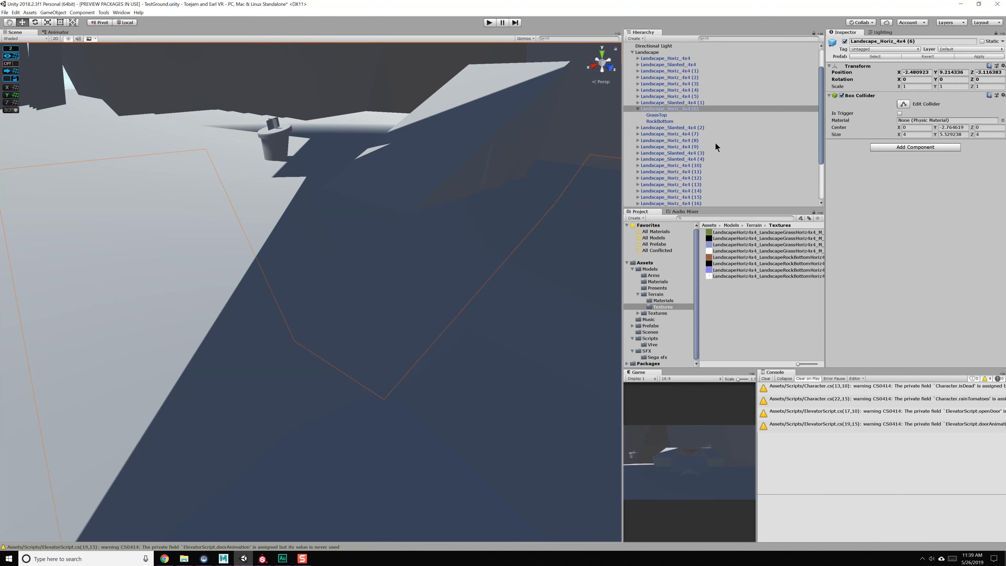
Frame Landscape_Horiz_4x4 (6) in the scene and examine the size and overlap of the landscape pieces.
key("f")
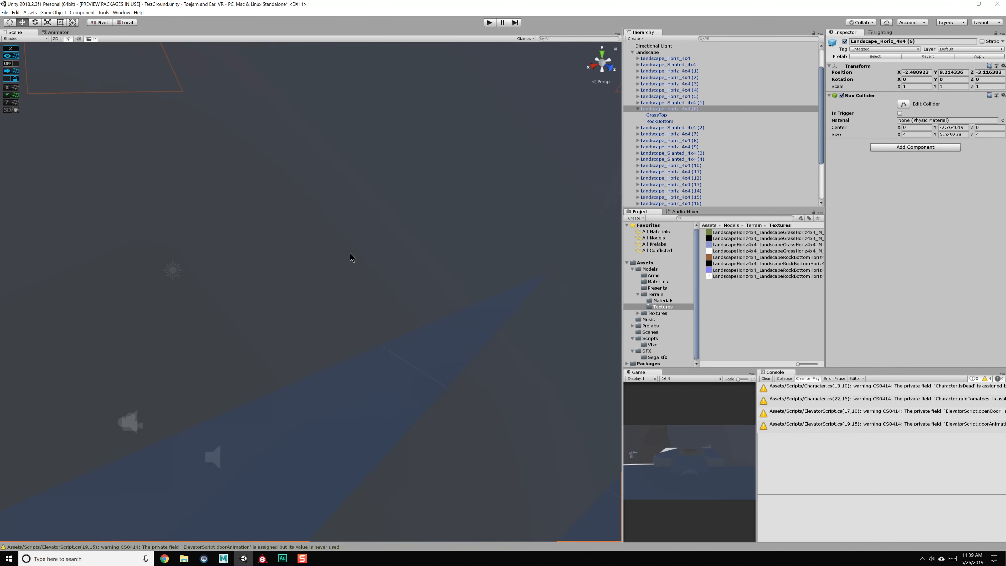
scroll(350, 257, "up", 8)
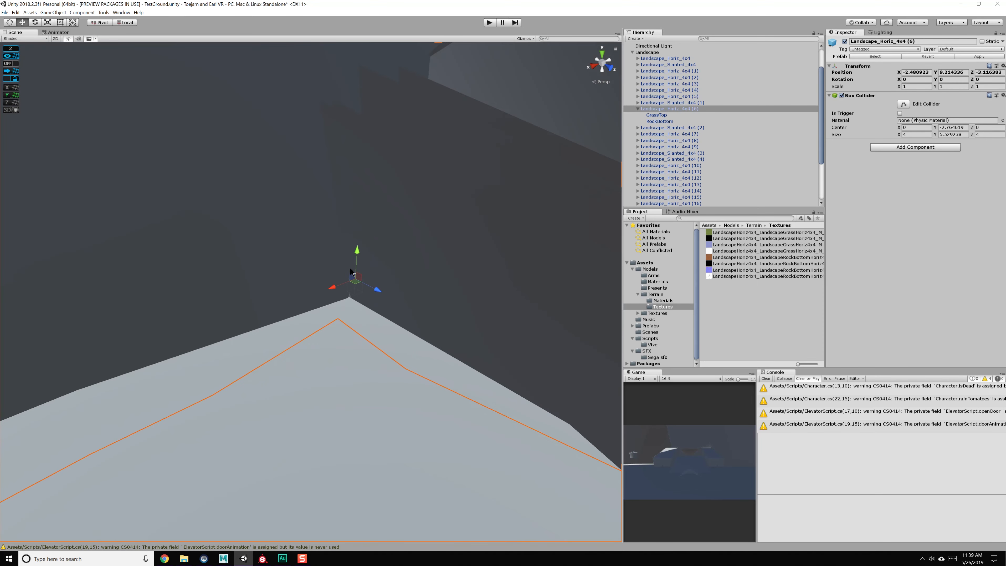
scroll(350, 277, "down", 10)
mouse_move(349, 277)
left_mouse_down("alt")
mouse_move(360, 117)
mouse_move(353, 259)
left_mouse_up("alt")
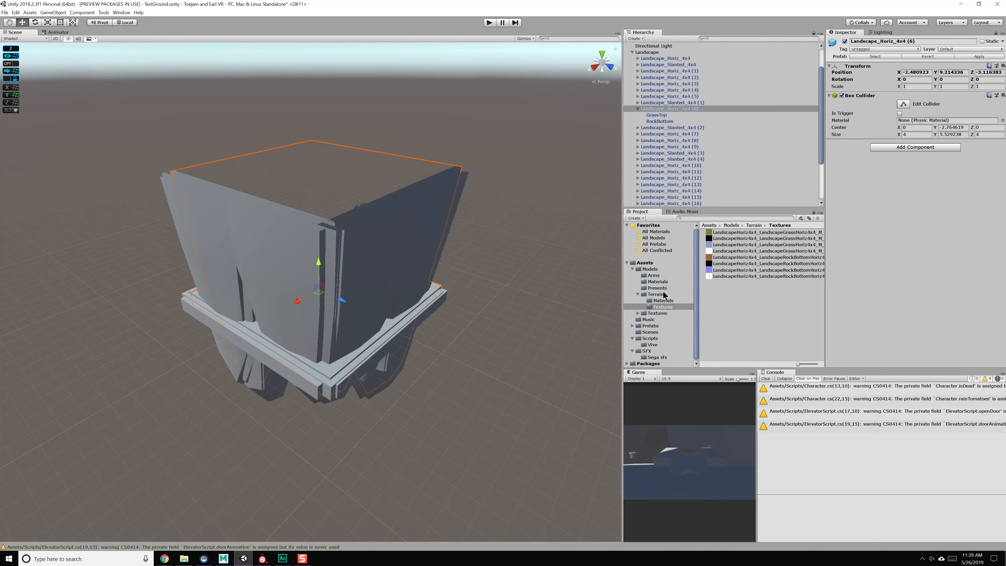
Set the import Scale Factor of the Landscape_Horiz_4x4 model in the Terrain folder to 0.01 and apply it.
left_click(658, 294)
left_click(726, 251)
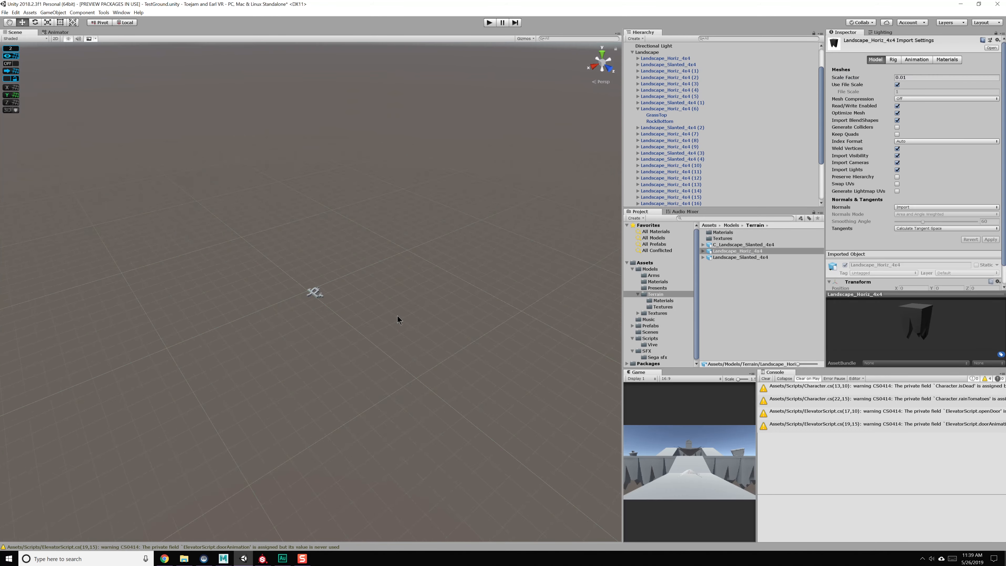
scroll(399, 303, "up", 15)
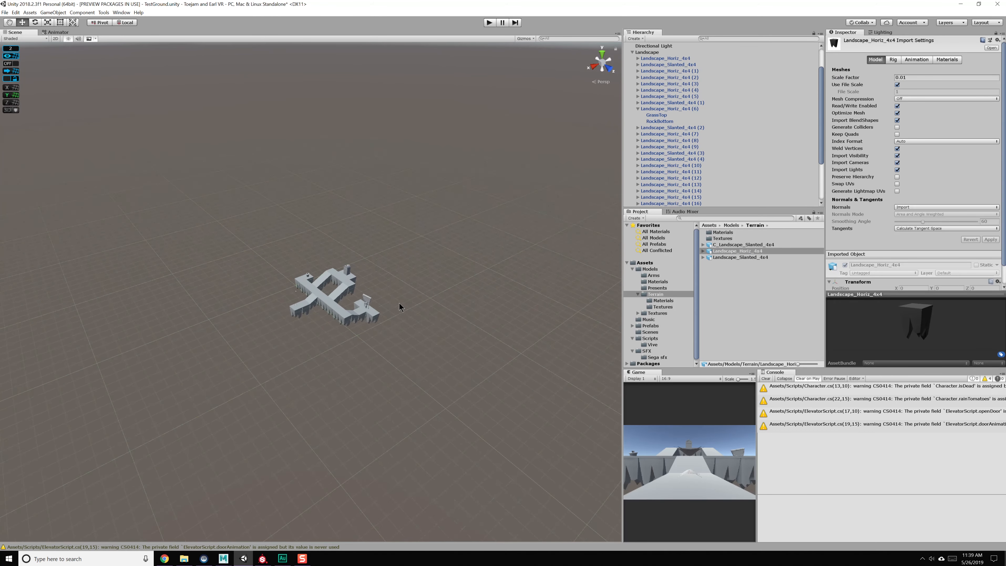
Set the albedo color of the LandscapeGrassHoriz4x4_M and LandscapeRockBottomHoriz4x4_M materials to white.
scroll(399, 302, "up", 15)
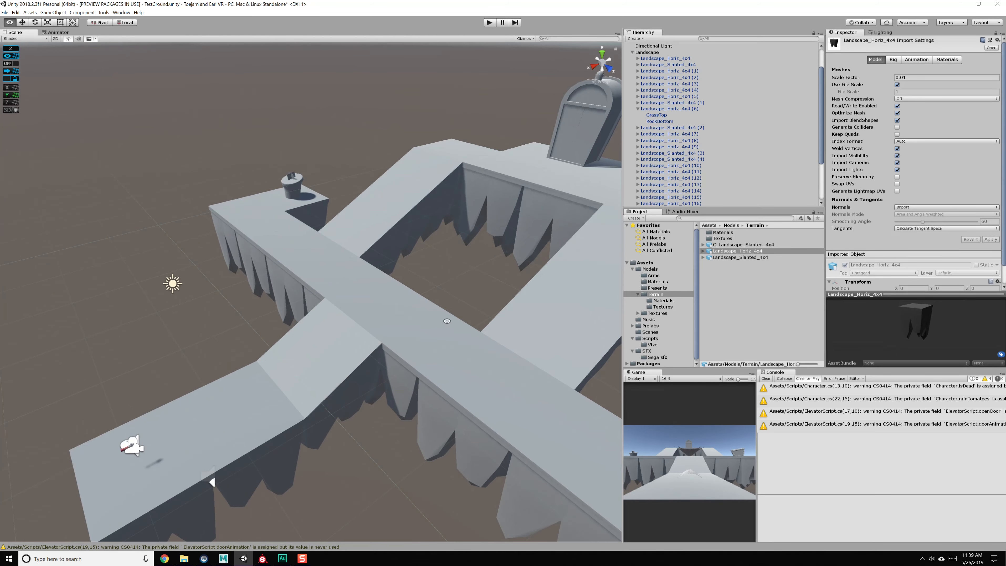
middle_click_drag(447, 321, 315, 240, "alt")
left_click_drag(314, 241, 377, 210, "alt")
left_click(379, 264)
left_click(387, 297)
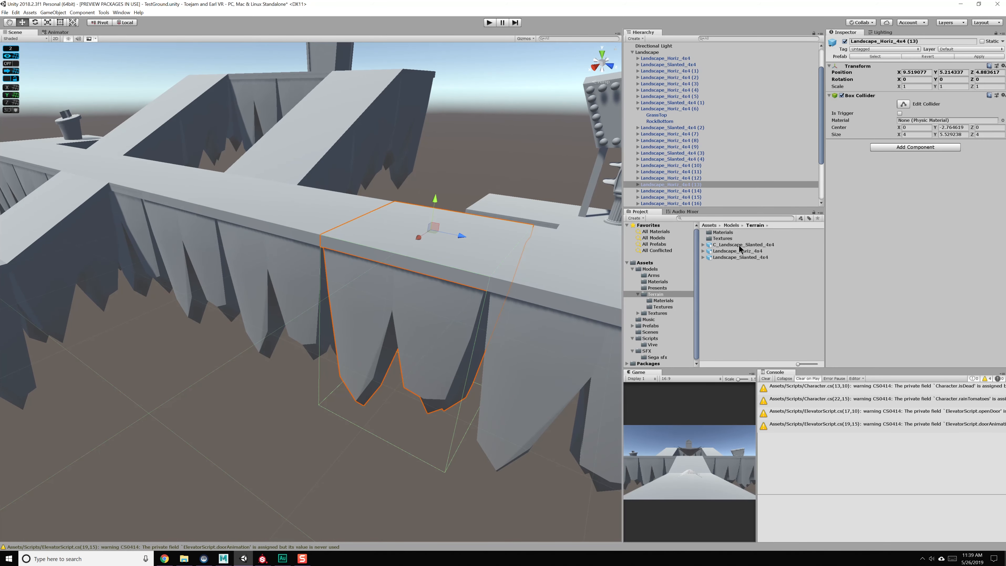
double_click(727, 233)
left_click(727, 233)
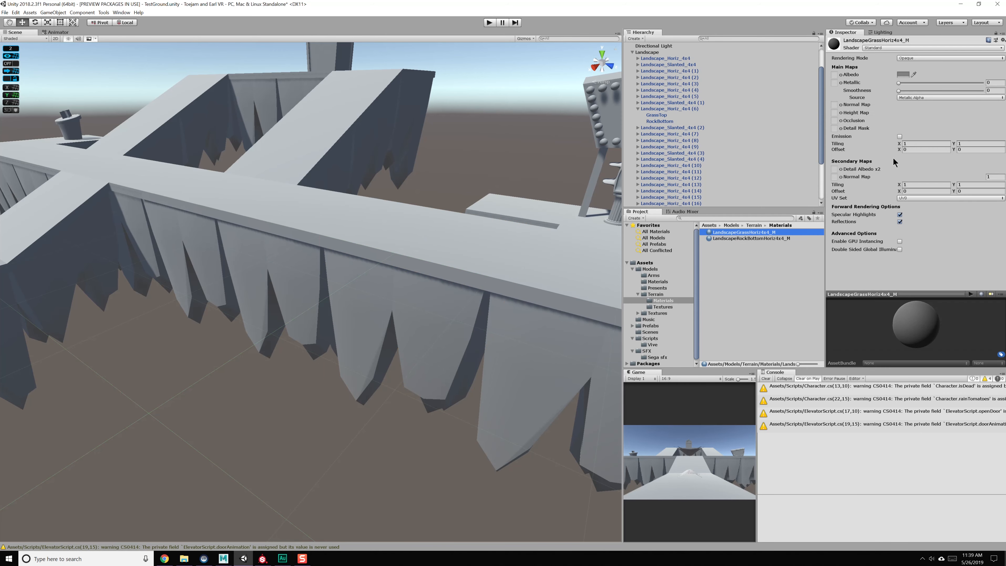
left_click(912, 76)
left_click(906, 75)
left_click(906, 76)
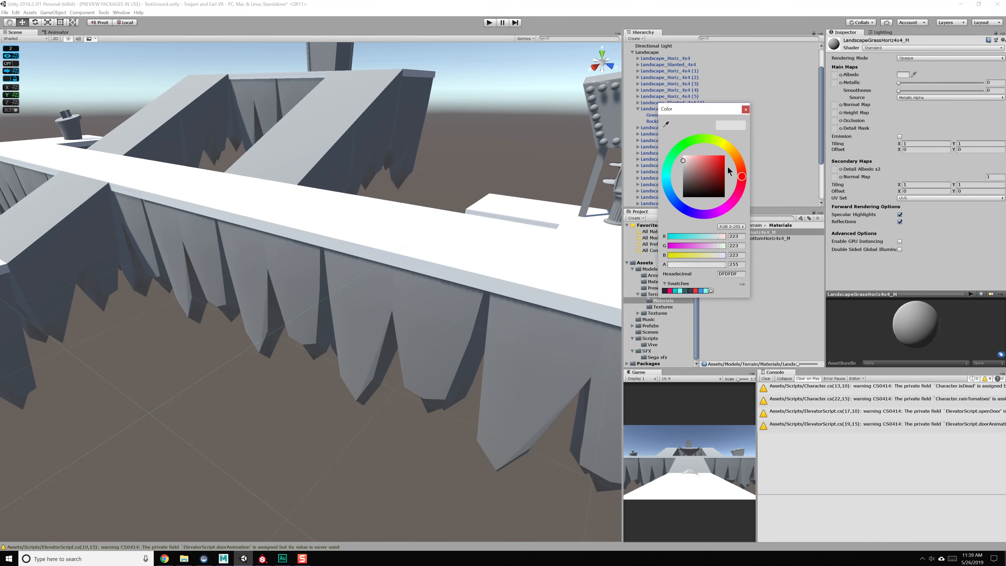
left_click_drag(724, 169, 660, 134)
left_click(745, 109)
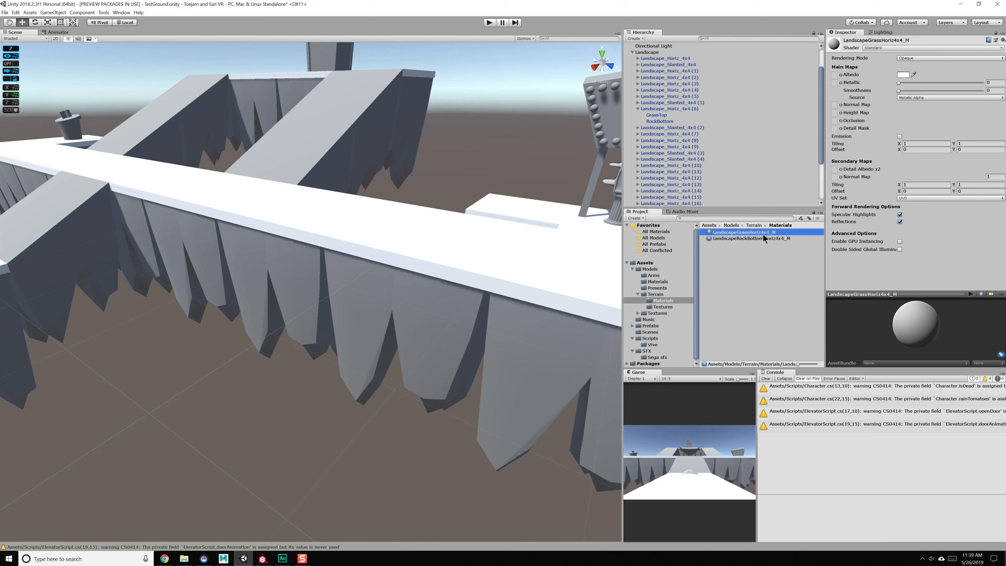
left_click(751, 238)
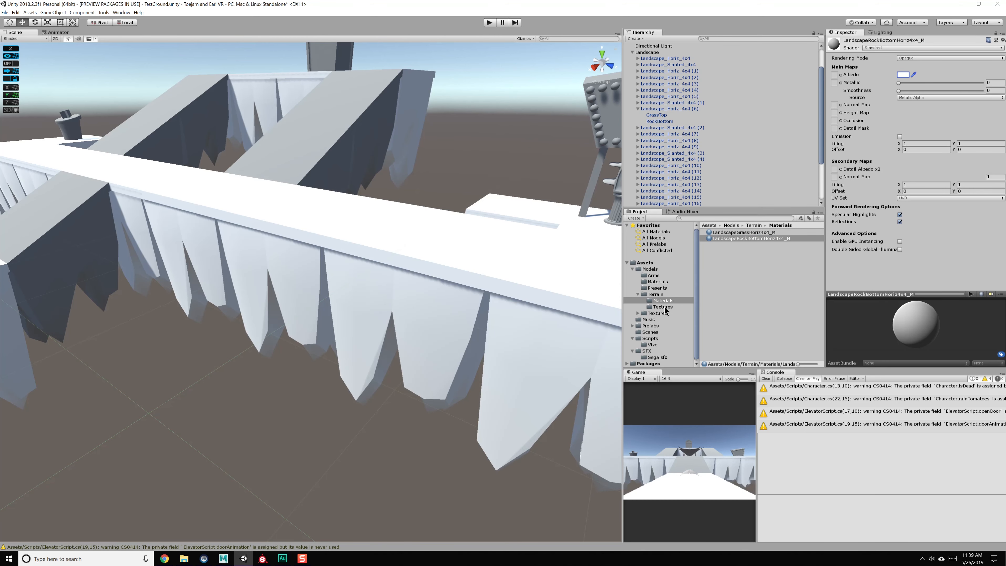
Assign the LandscapeGrassHoriz4x4_M textures to that material's Albedo, Metallic, Normal Map and Occlusion slots.
left_click(740, 232)
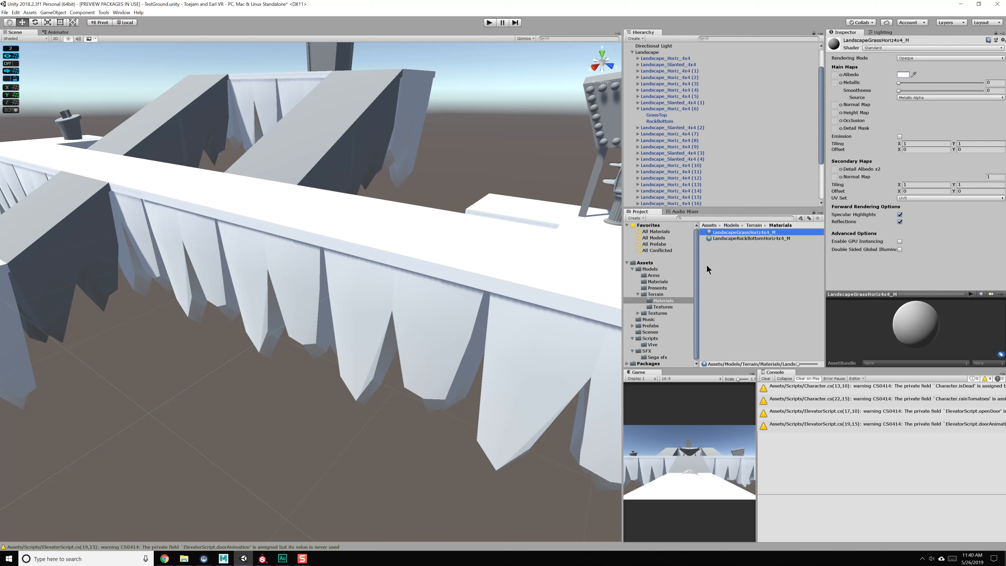
left_click(664, 307)
left_click_drag(743, 234, 834, 75)
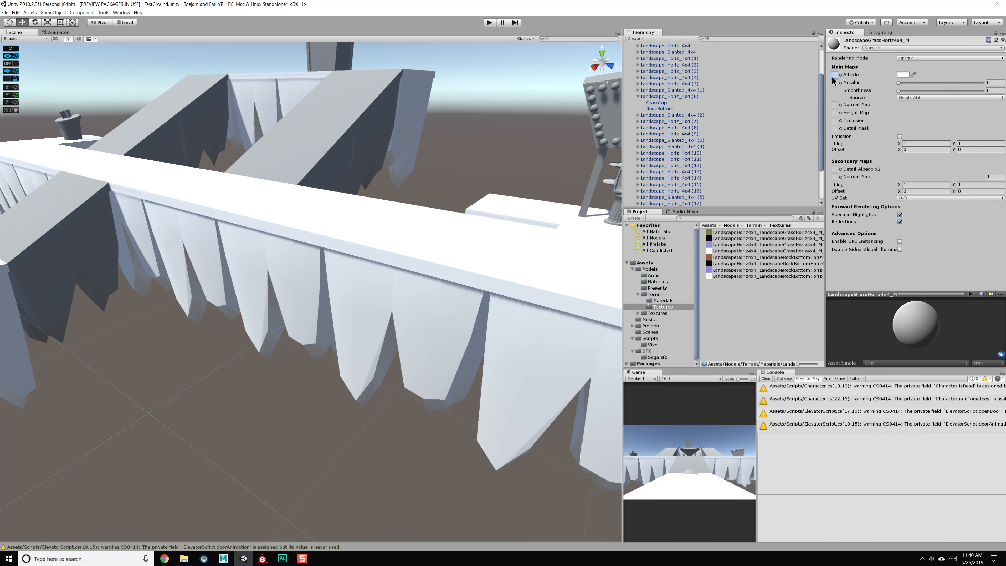
left_click_drag(742, 239, 834, 83)
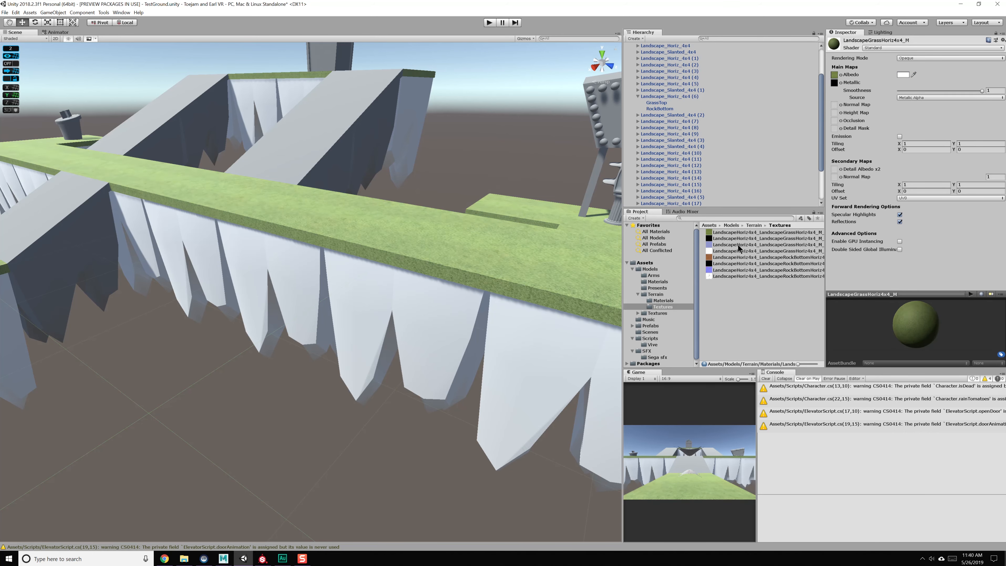
left_click_drag(730, 246, 835, 105)
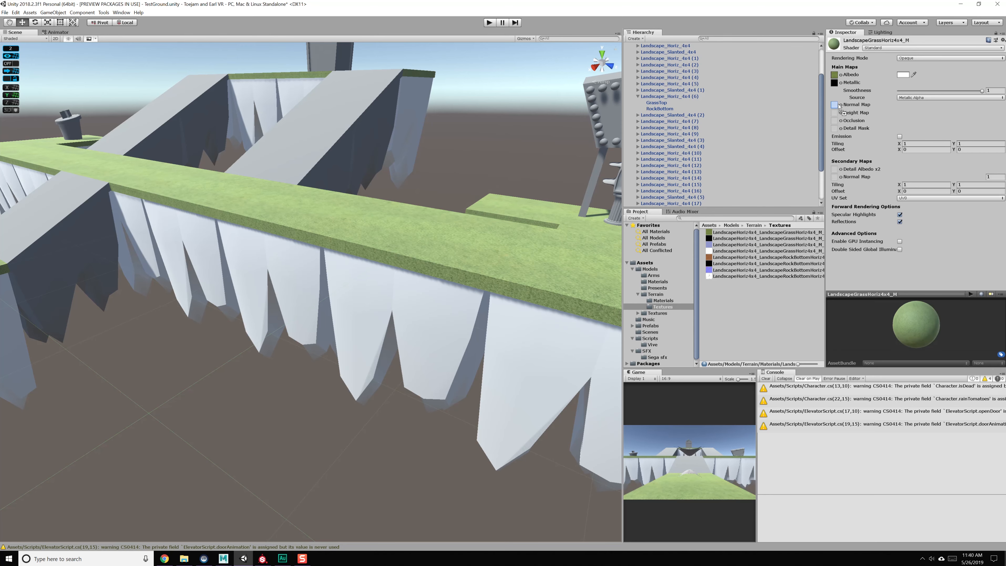
left_click(991, 121)
left_click_drag(745, 251, 836, 122)
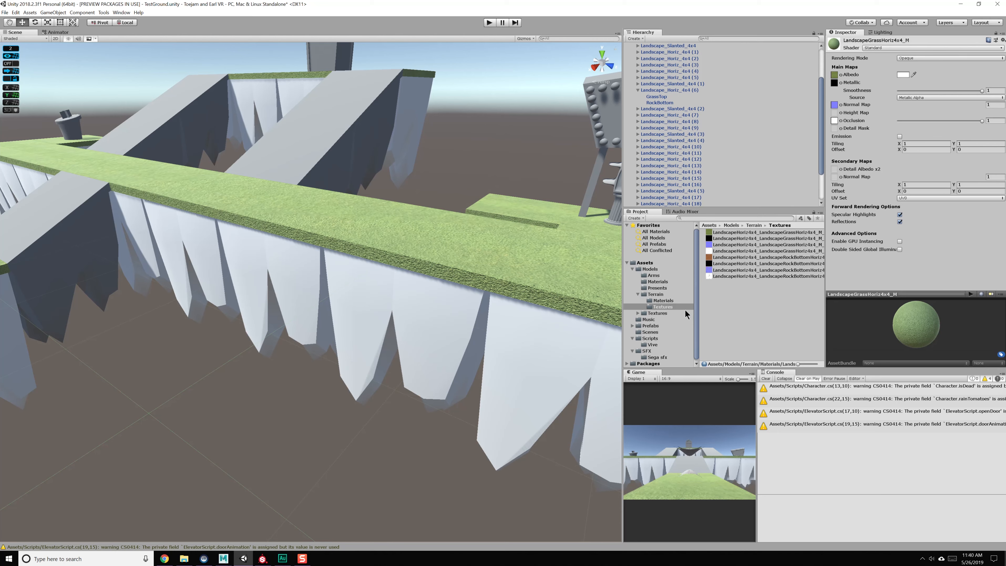
Assign the rock bottom textures to the Albedo, Metallic, Normal Map and Occlusion slots of LandscapeRockBottomHoriz4x4_M.
left_click(677, 300)
left_click(745, 238)
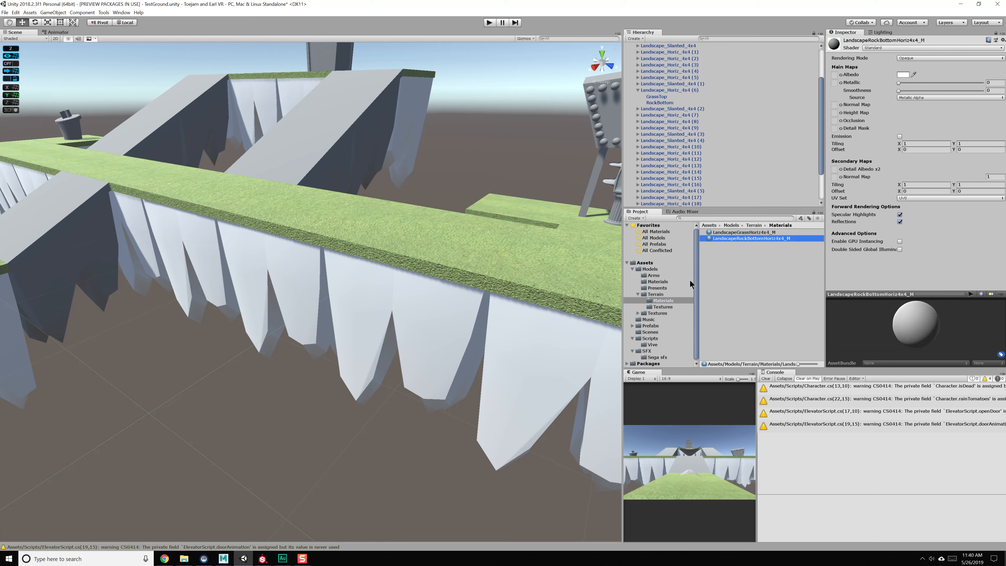
left_click(673, 306)
left_click_drag(727, 258, 835, 75)
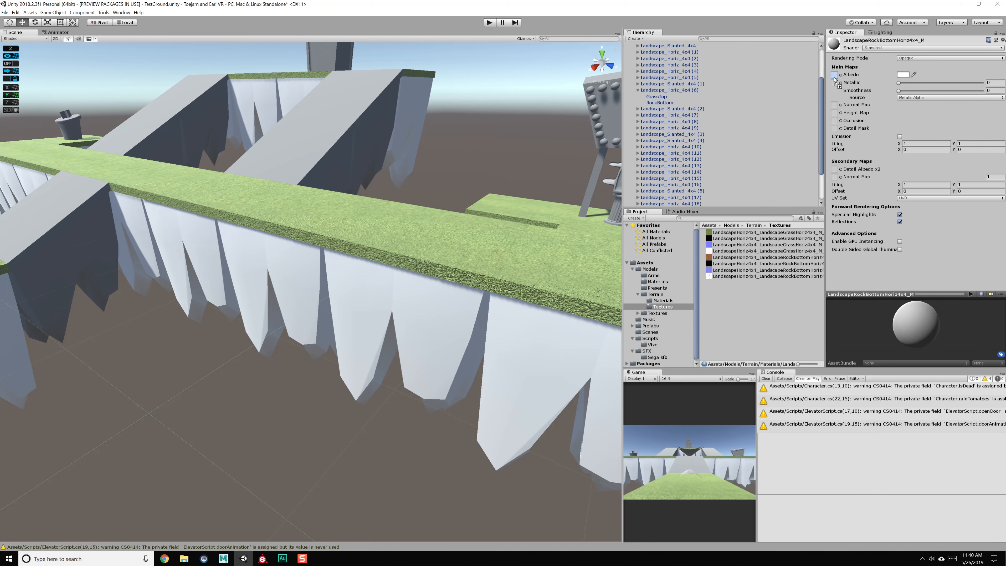
left_click_drag(727, 263, 834, 104)
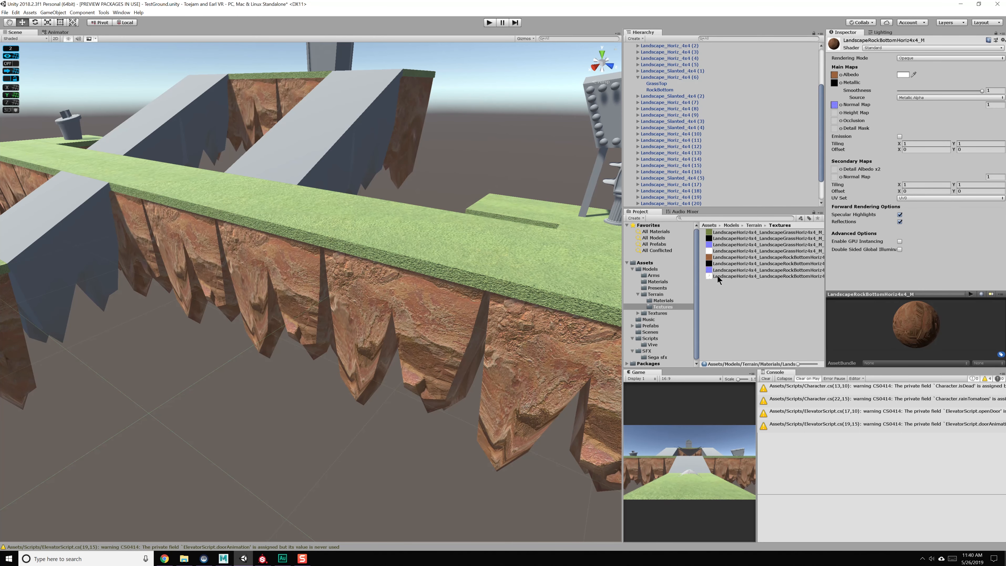
left_click_drag(718, 277, 834, 120)
Examine the textured grass and rock on the landscape pieces in the scene, from a distance and close up.
scroll(490, 264, "down", 8)
right_click_drag(490, 264, 462, 307, "alt")
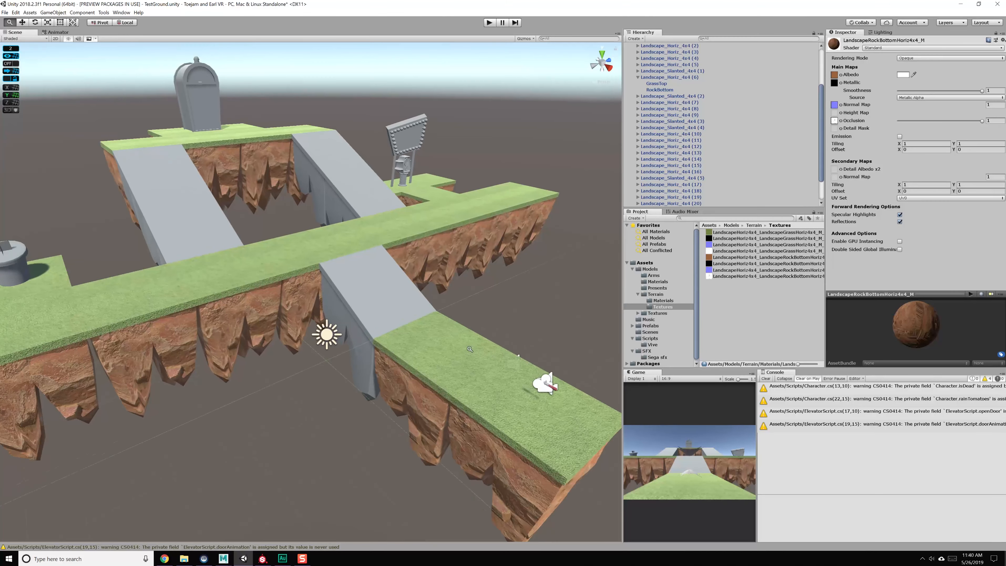
left_click_drag(462, 307, 441, 303, "alt")
scroll(441, 303, "up", 5, "alt")
scroll(362, 330, "up", 10, "alt")
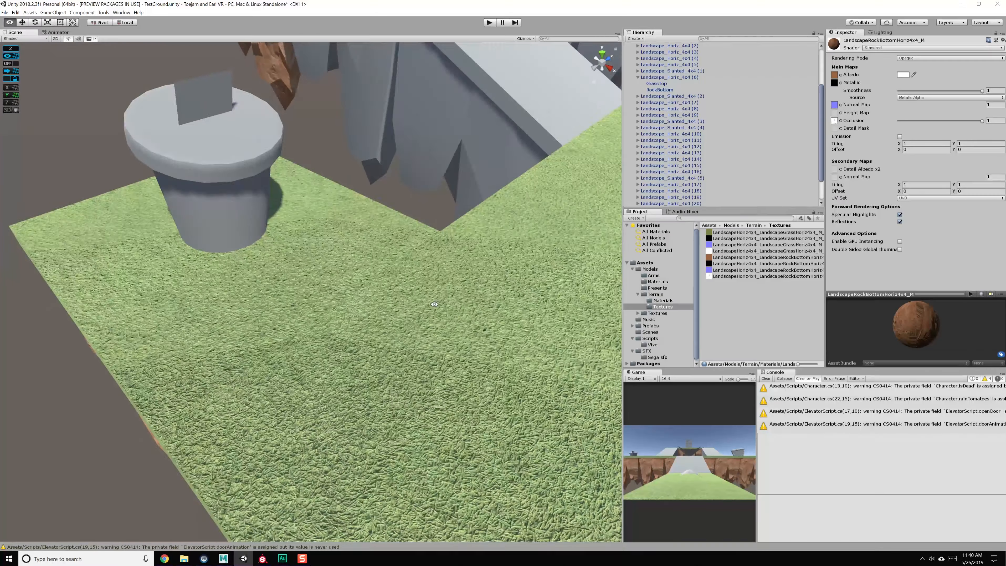
scroll(434, 304, "down", 10, "alt")
left_click_drag(435, 304, 415, 321, "alt")
scroll(421, 328, "up", 2, "alt")
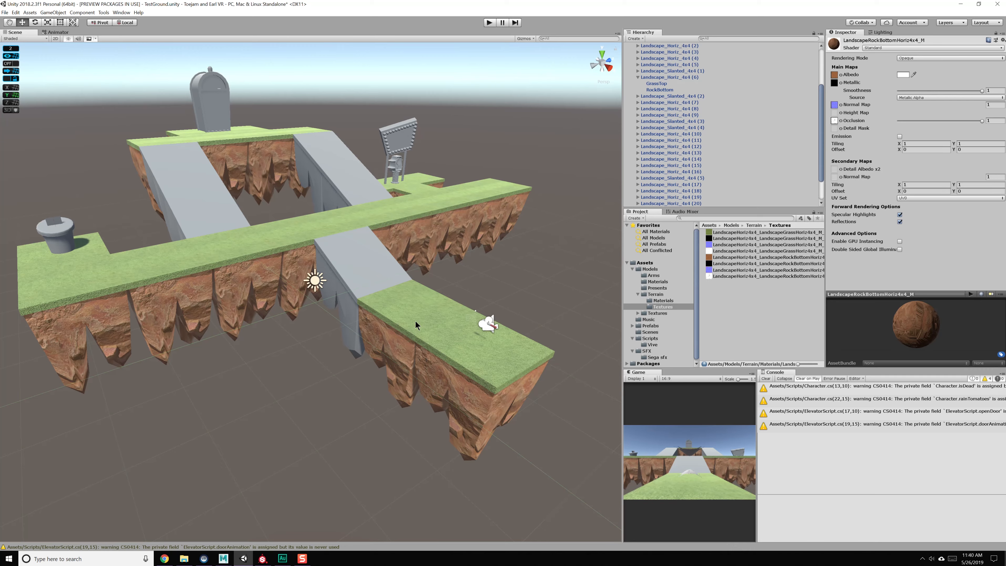
Switch to Substance Painter, show the smart materials in the shelf, and select the Grass Patterned layer of LandscapeGrassHoriz4x4_M.
left_click(271, 556)
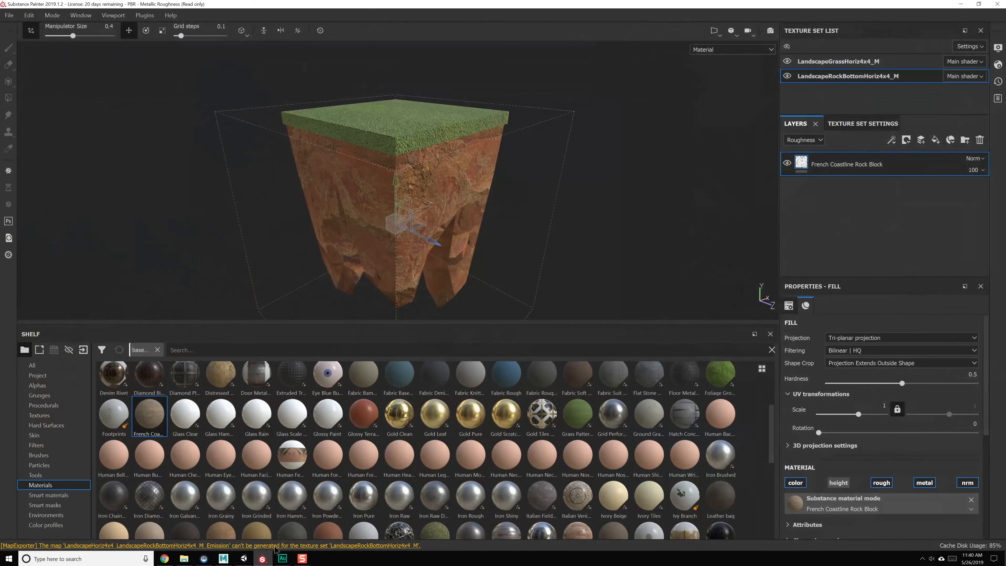
left_click(846, 62)
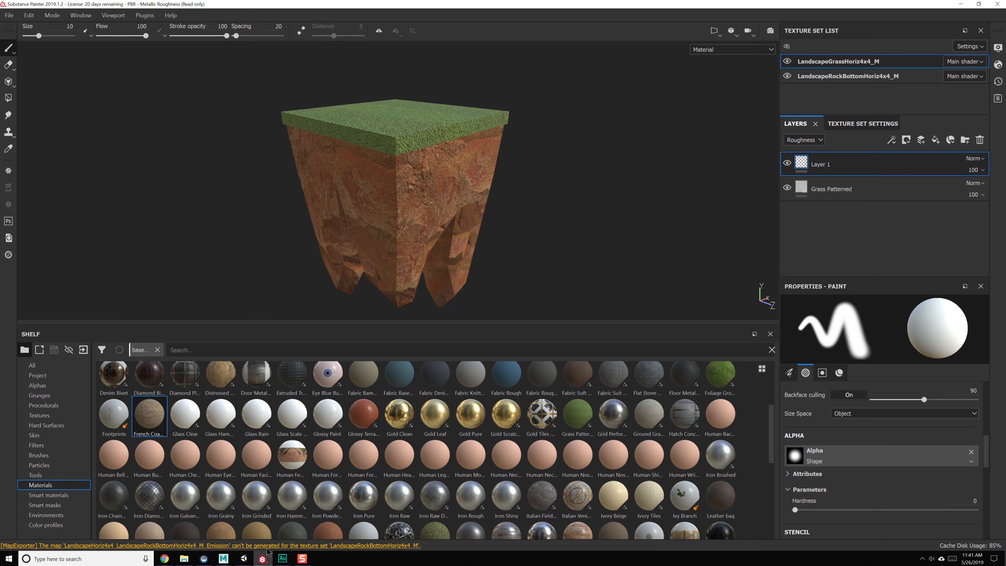
mouse_move(245, 554)
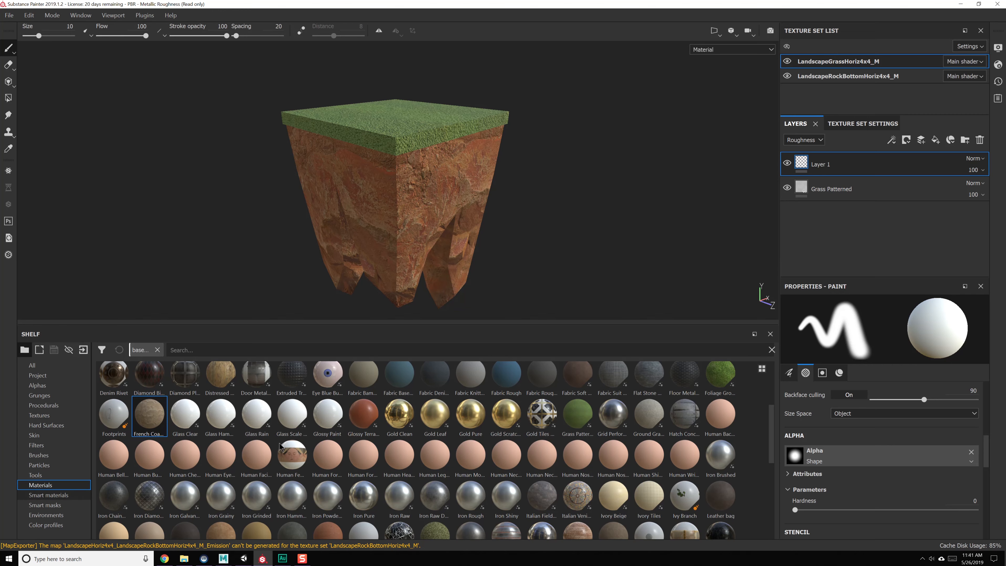
double_click(849, 62)
left_click(848, 189)
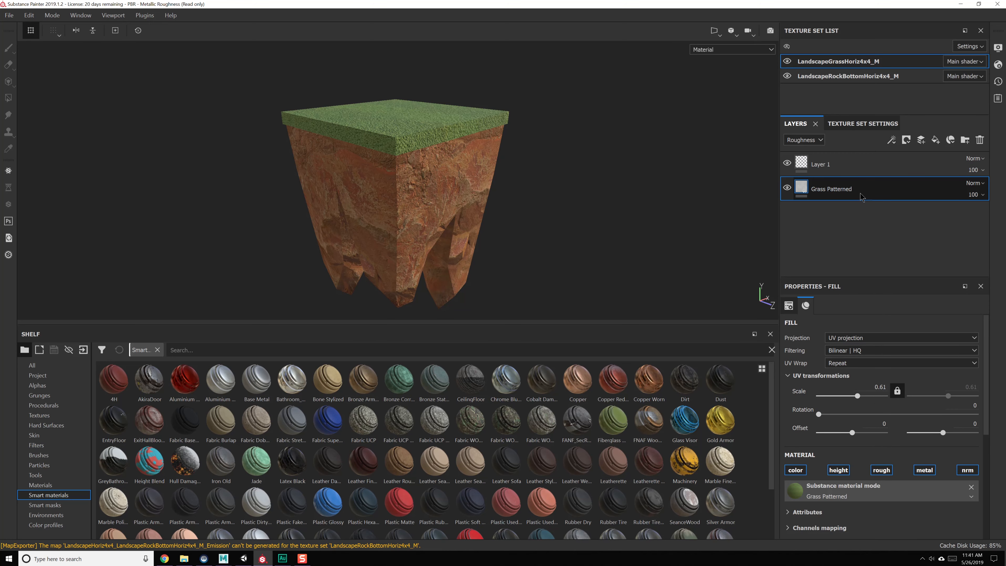
right_click(870, 195)
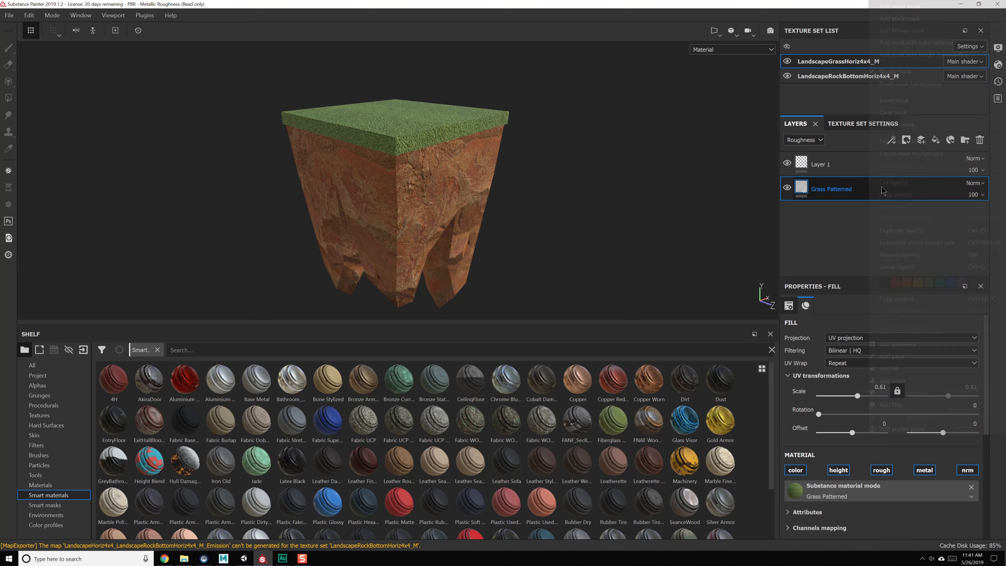
left_click(864, 200)
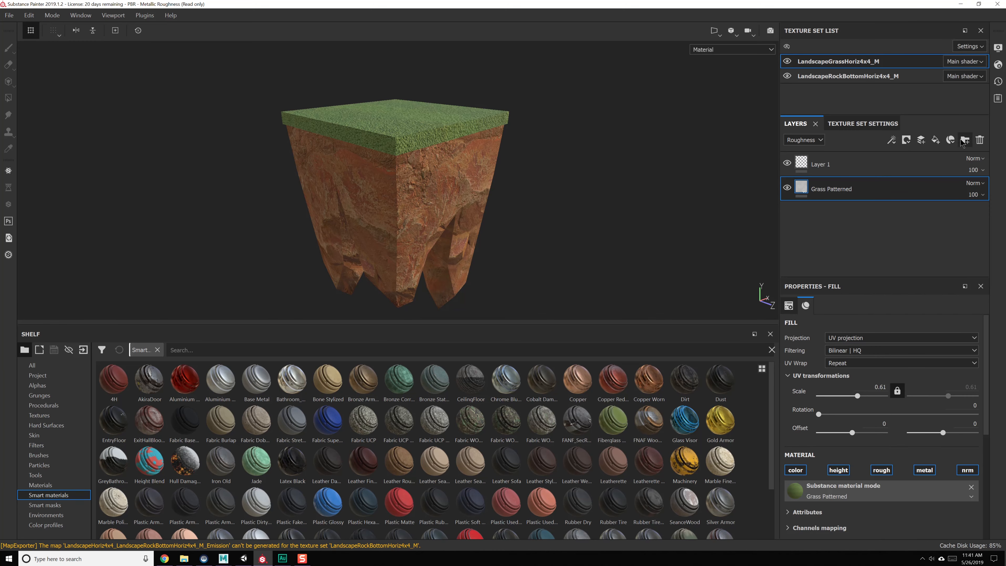
Copy the French Coastline Rock Block layer from LandscapeRockBottomHoriz4x4_M into the LandscapeGrassHoriz4x4_M texture set and delete Layer 1 there.
left_click(867, 79)
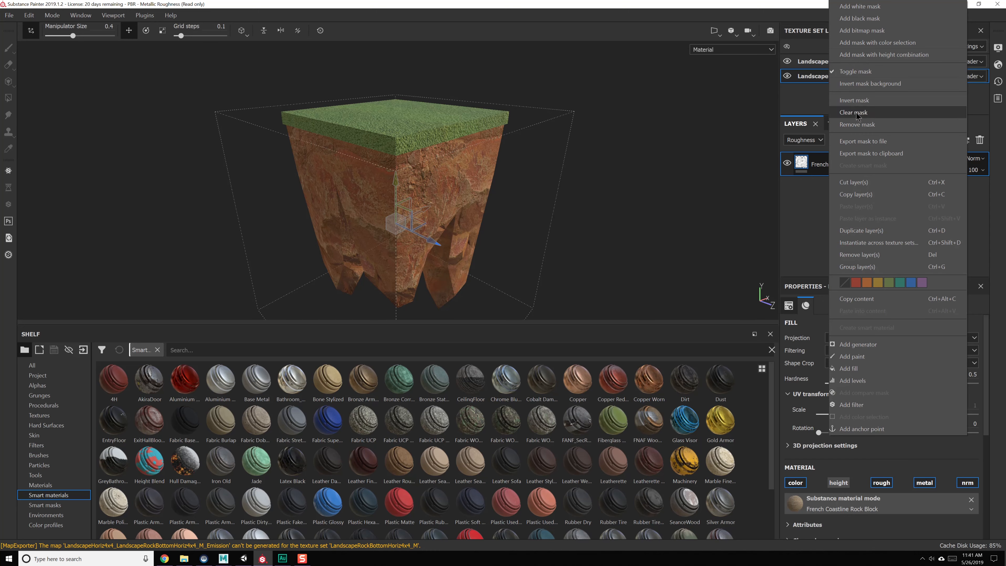
left_click(855, 194)
left_click(832, 62)
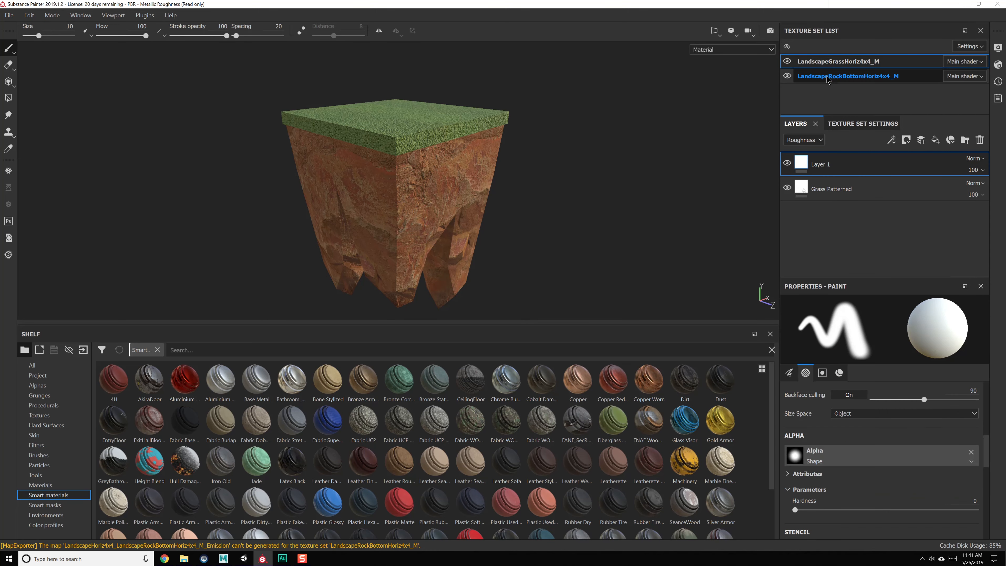
right_click(845, 210)
left_click(862, 206)
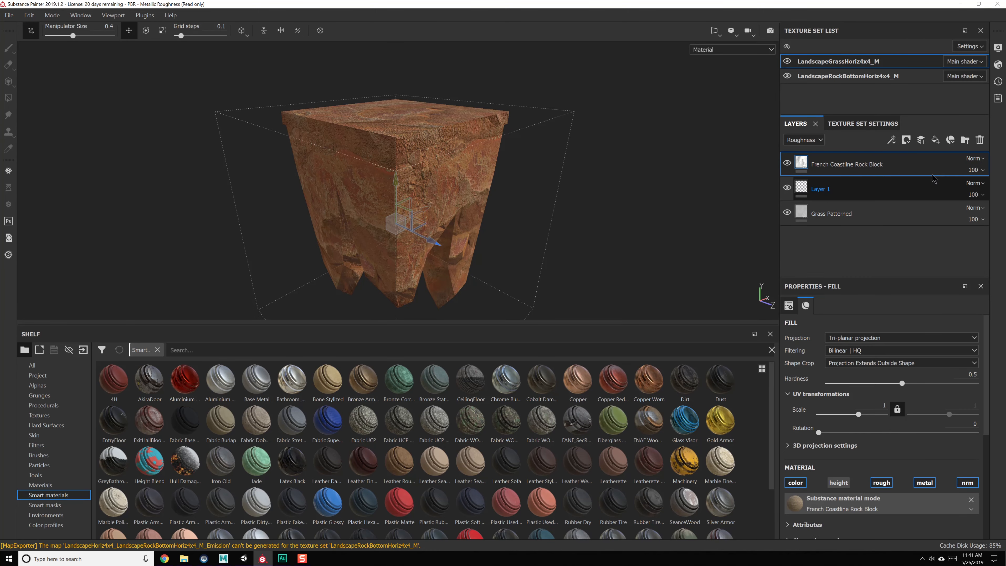
left_click(980, 139)
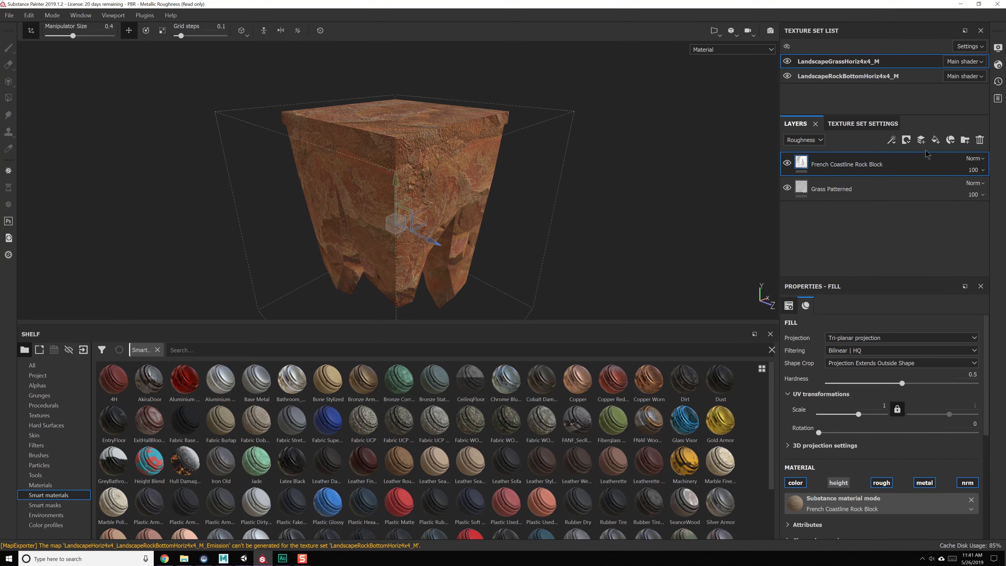
Create a layer folder named TJE_Landscape and move the French Coastline Rock Block and Grass Patterned layers into it.
left_click(965, 140)
double_click(836, 164)
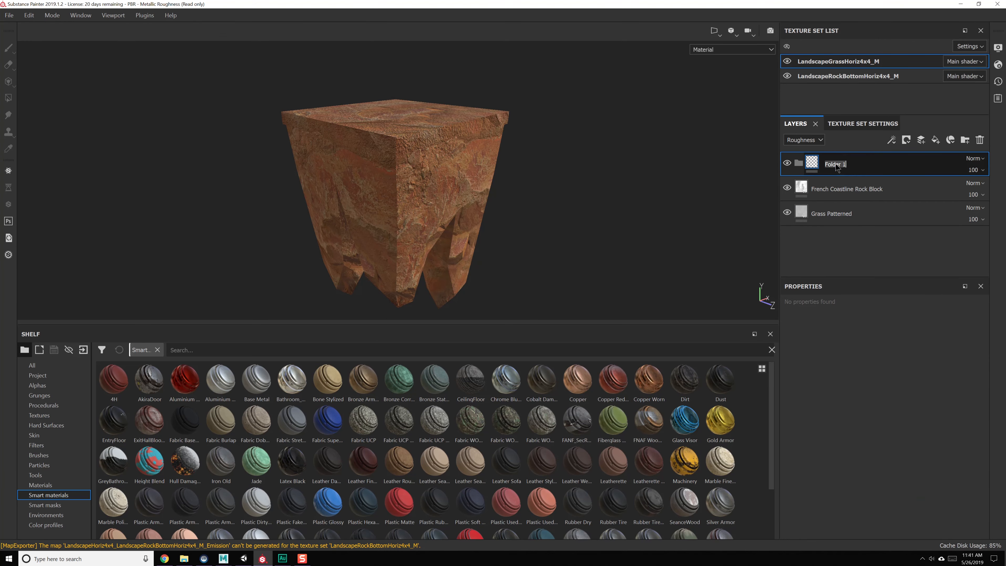
type("T")
type("JE_Landscape")
key("Return")
left_click(834, 188)
left_click(837, 210, "shift")
left_click_drag(835, 194, 828, 169)
Create a smart material from the TJE_Landscape folder.
right_click(801, 166)
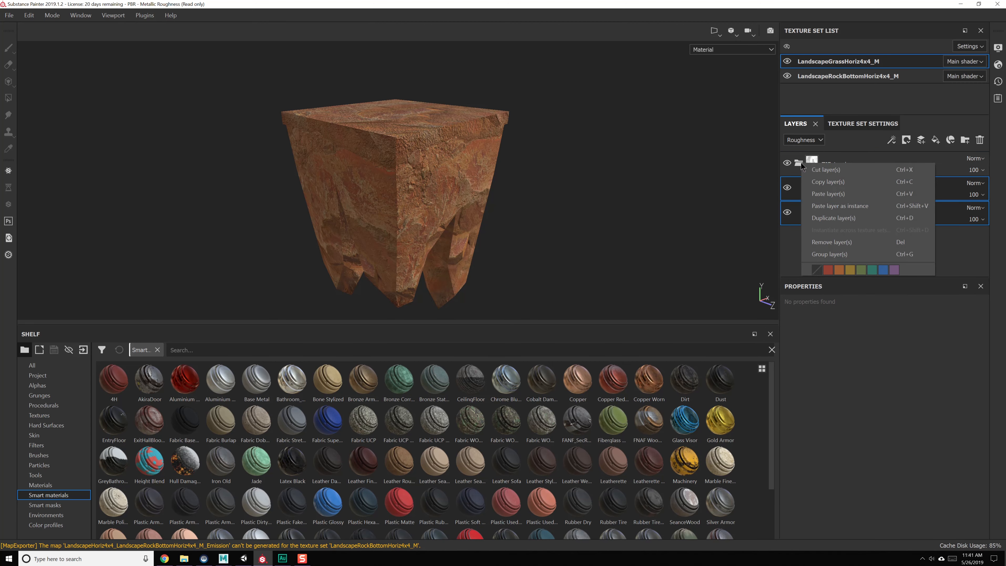
left_click(821, 163)
right_click(829, 167)
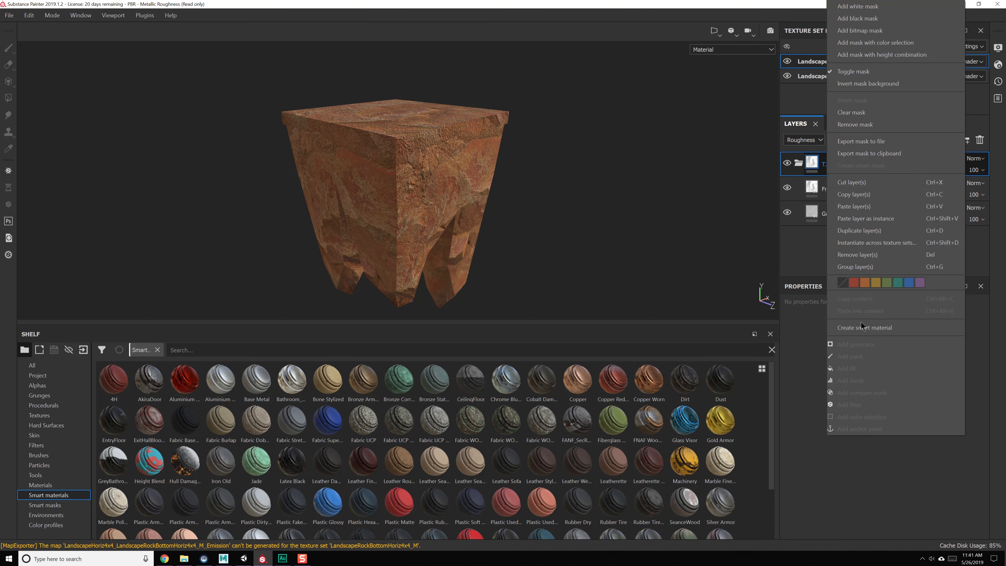
left_click(864, 330)
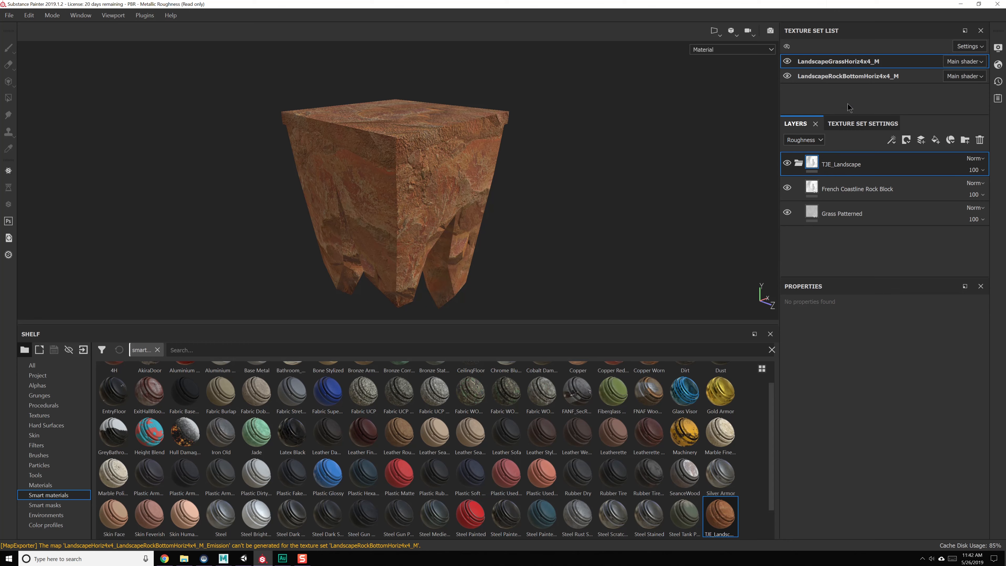
Hide the French Coastline Rock Block layer in the LandscapeGrassHoriz4x4_M texture set.
left_click(850, 77)
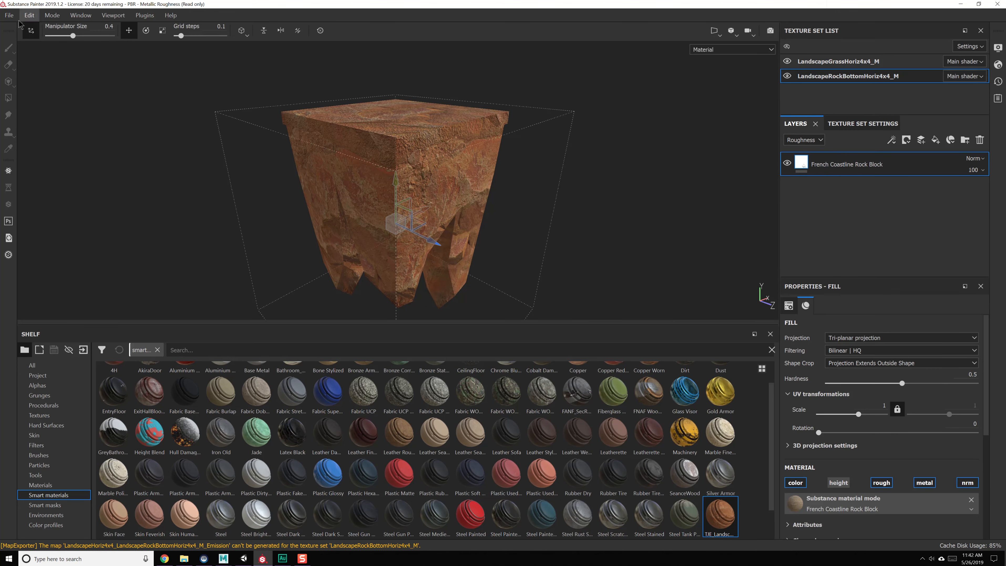
key("alt+f")
left_click(802, 90)
left_click(847, 124)
left_click(836, 63)
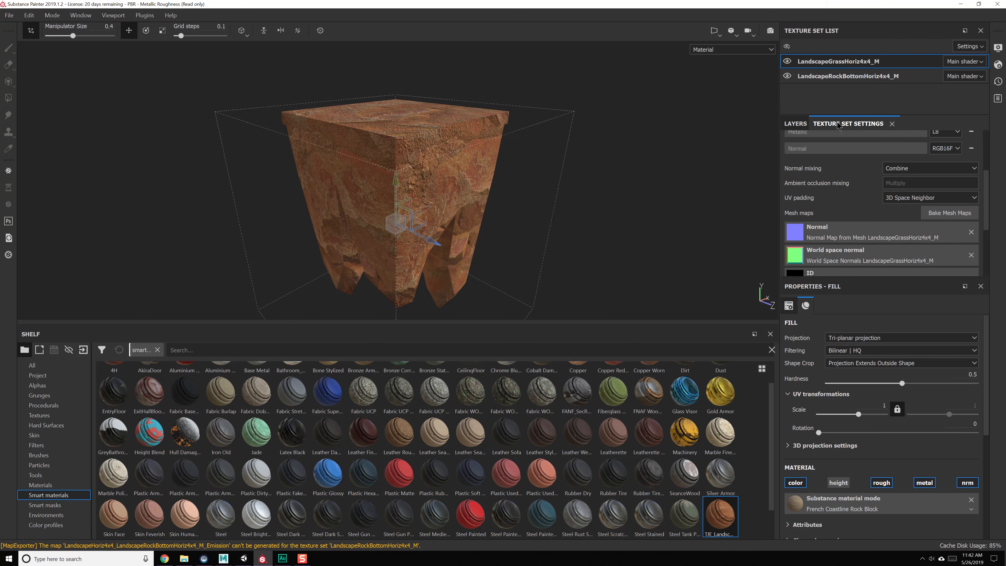
left_click(796, 124)
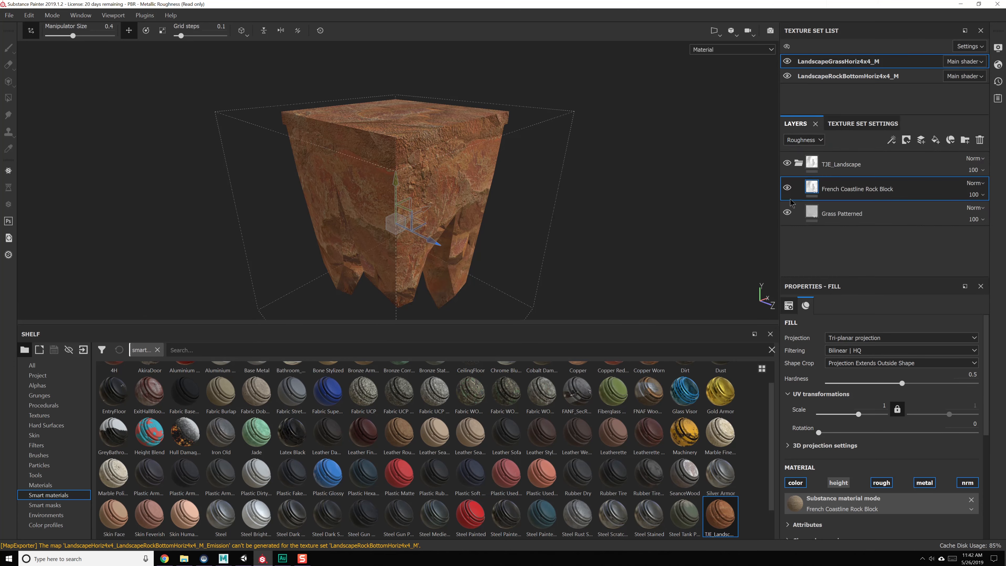
left_click(788, 188)
Save the project under the new name TJE_Landscape in the SP Saves folder.
left_click(9, 17)
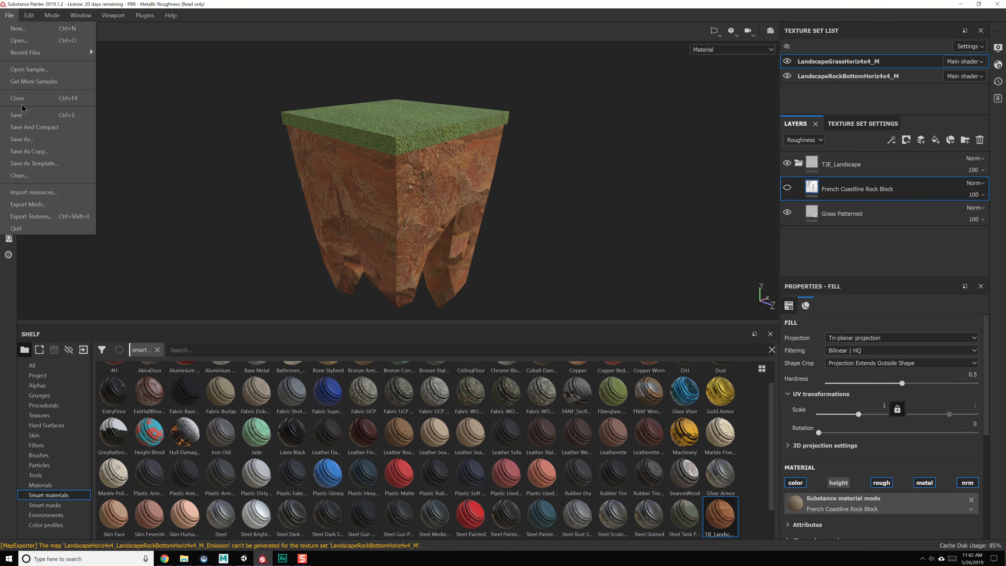
left_click(22, 139)
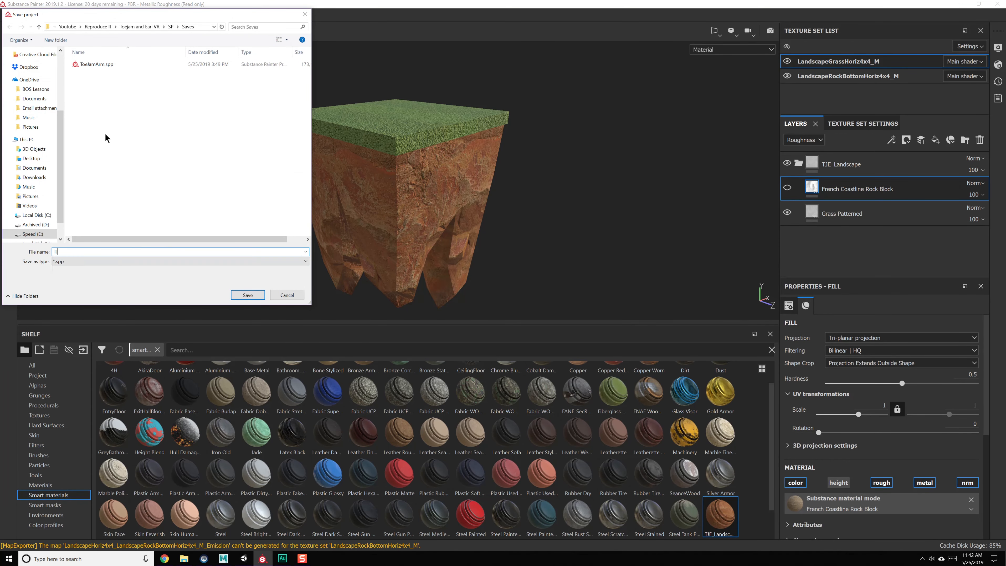
type("TJE_Landscape")
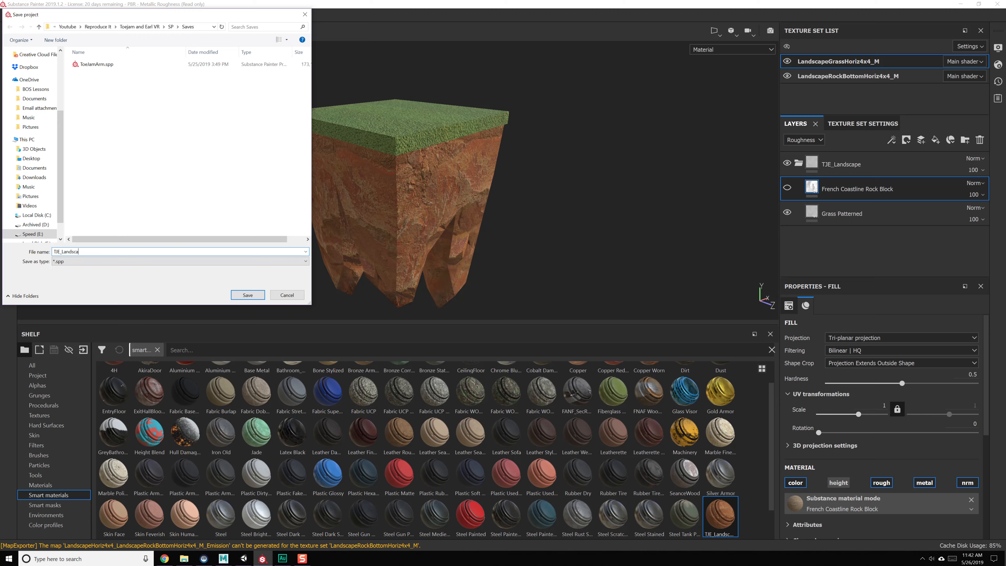